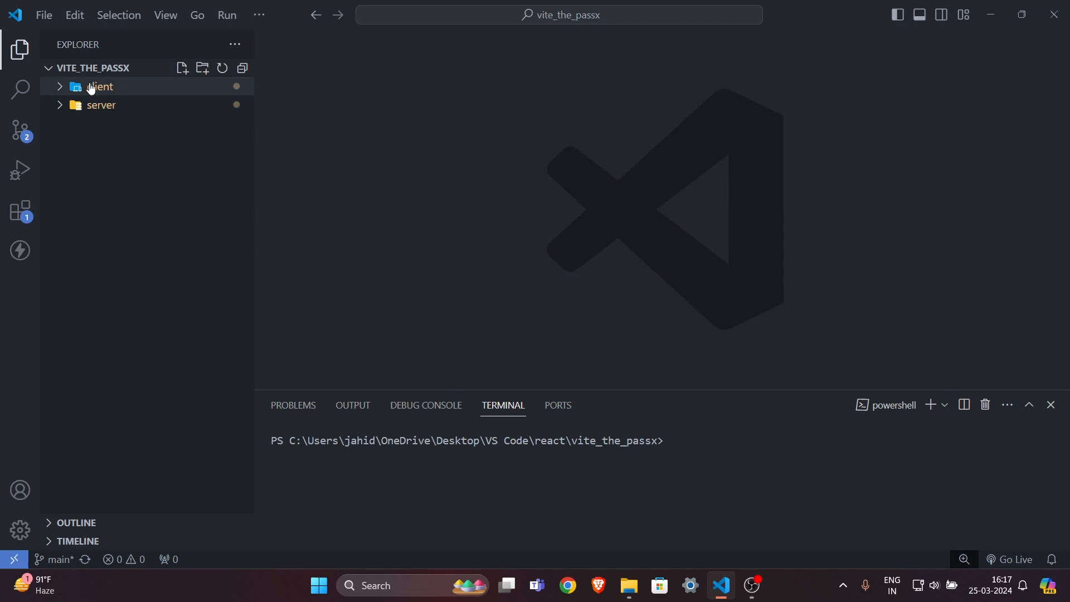
Expand the client and server folders, then split the terminal into two side-by-side PowerShell sessions.
click(69, 92)
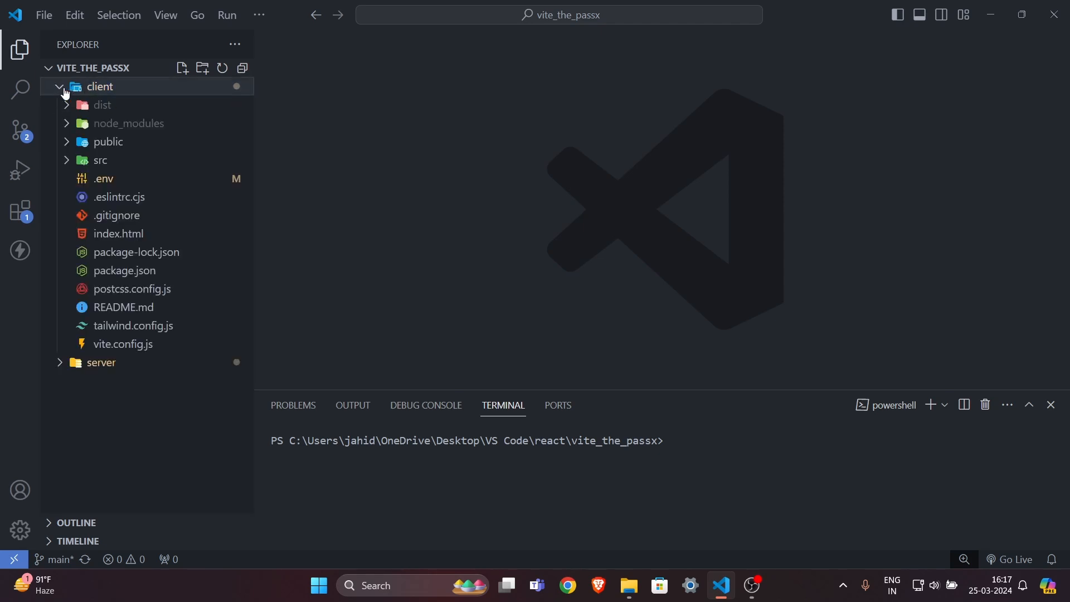
click(71, 368)
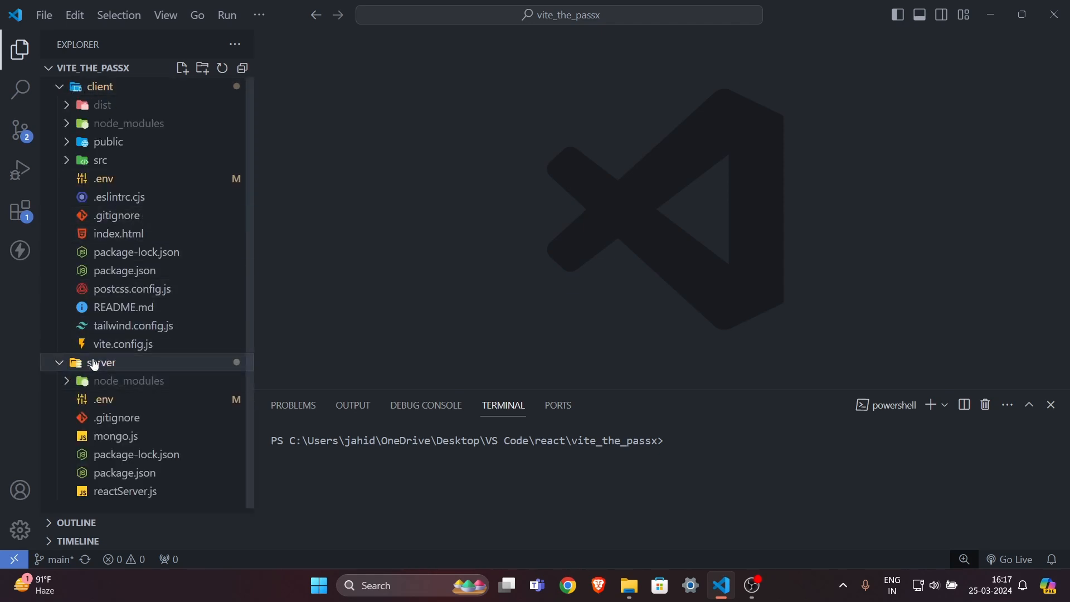
click(620, 470)
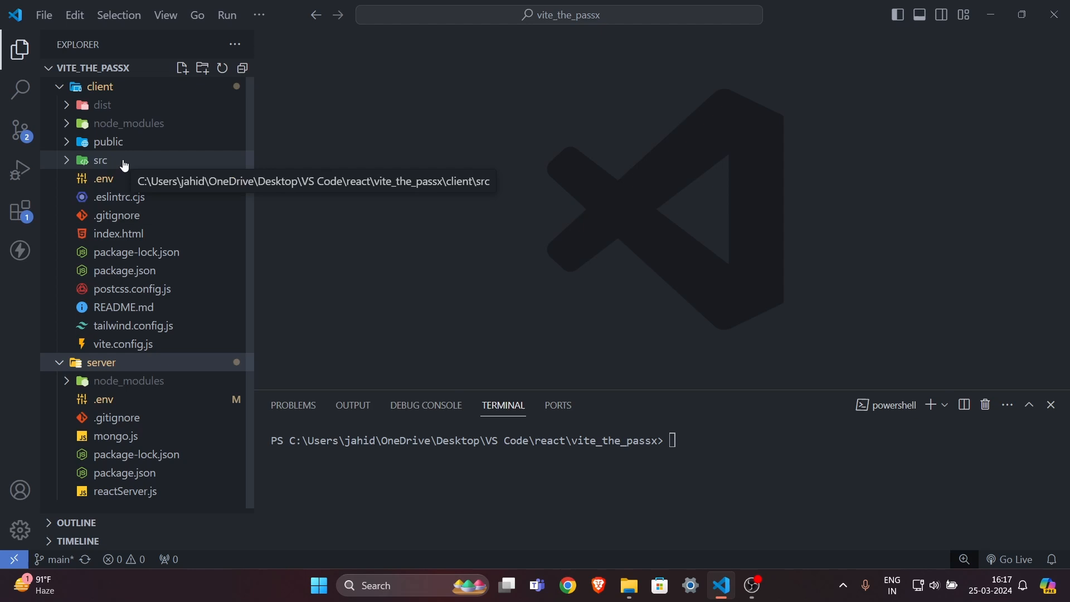
click(704, 497)
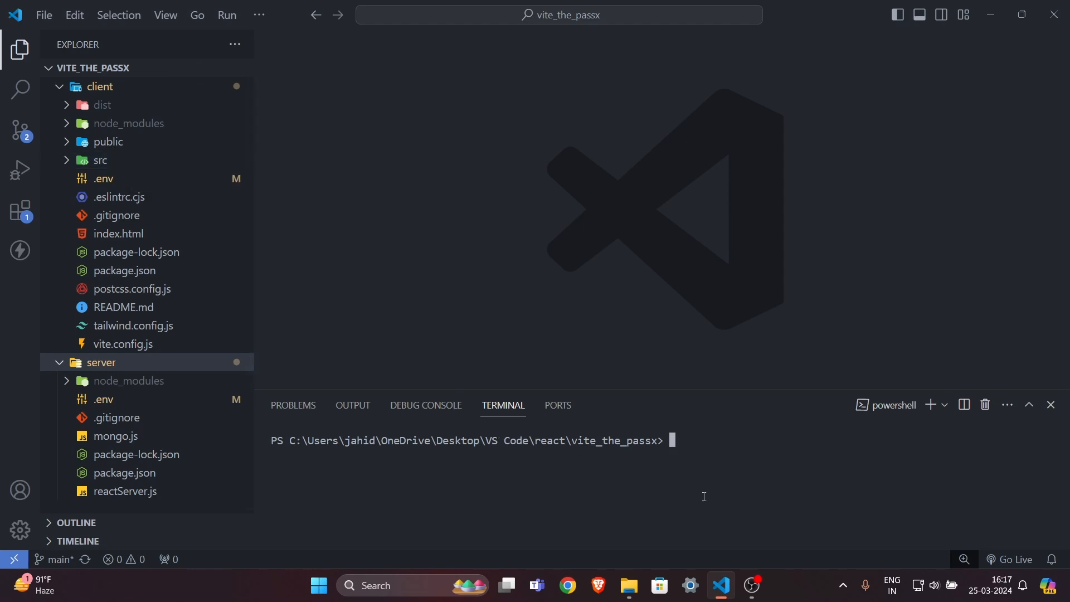
click(961, 410)
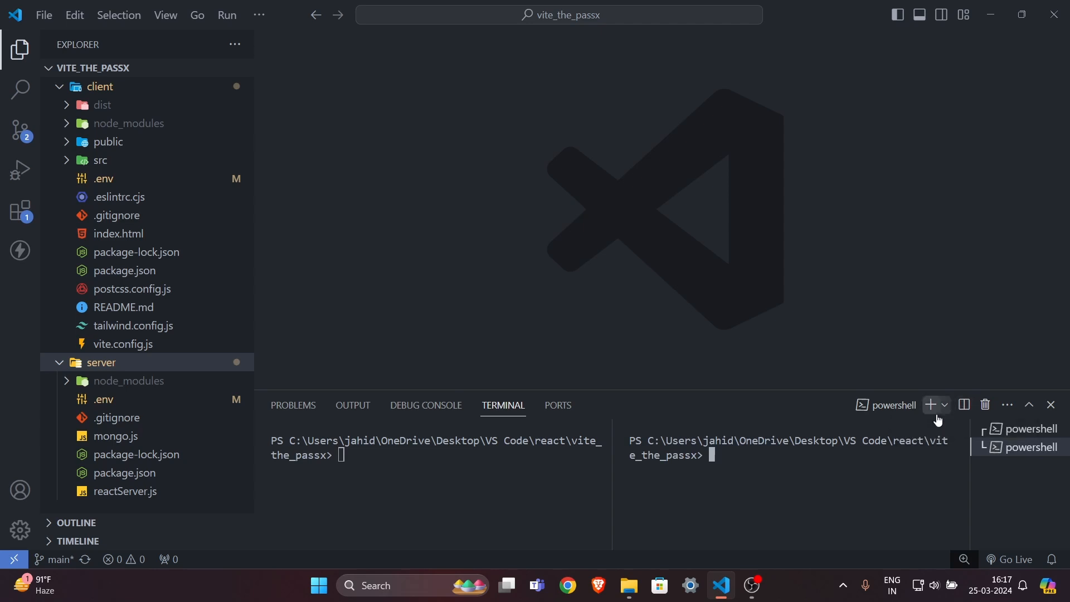
Move the left terminal into the client folder and the right terminal into the server folder.
click(472, 468)
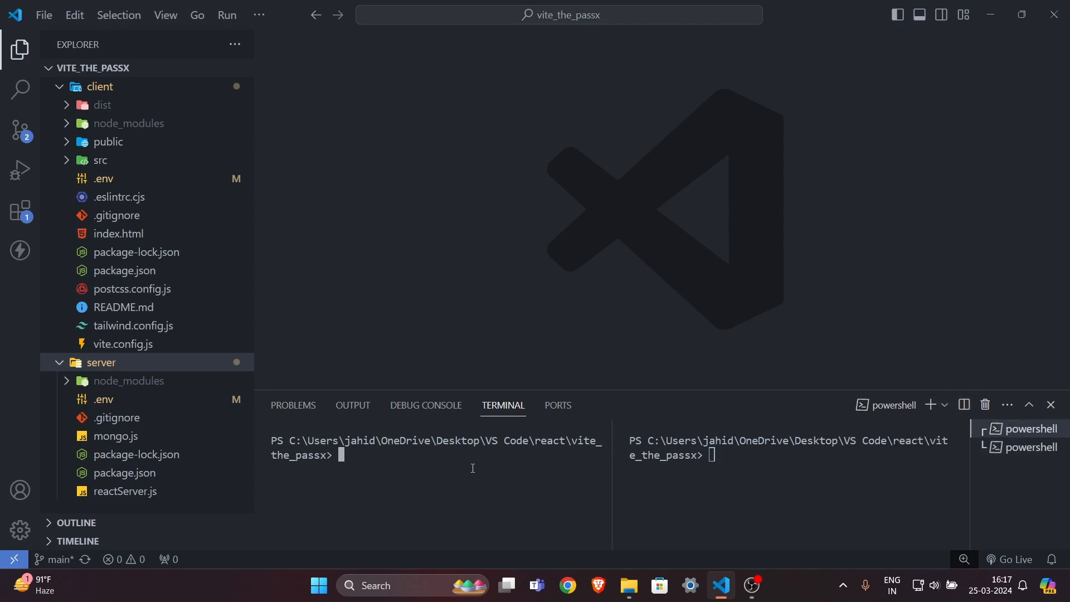
text(cd client)
key(Return)
click(696, 477)
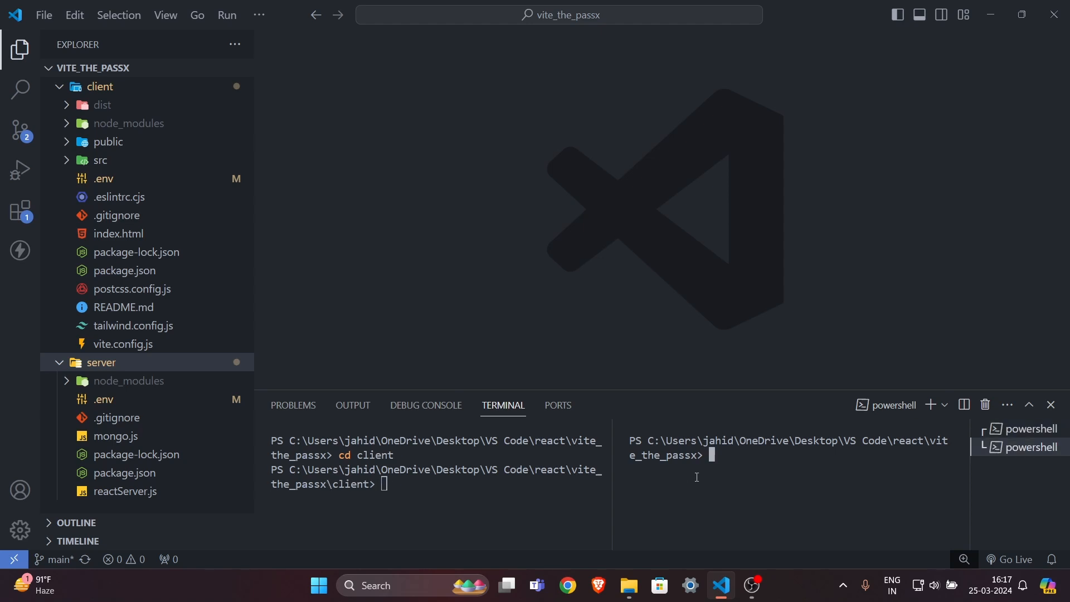
text(cd server)
key(Return)
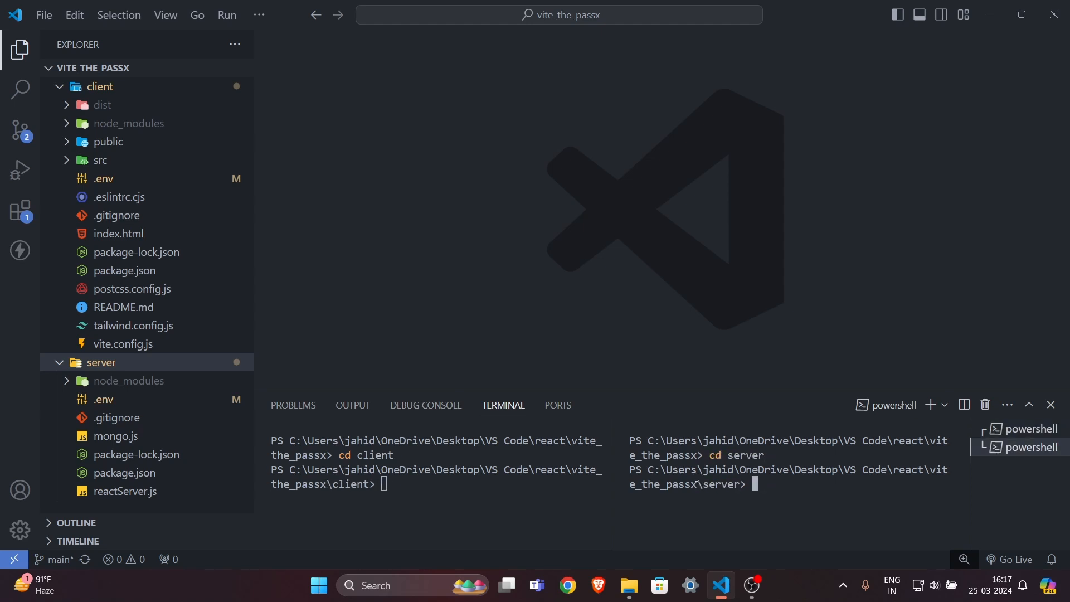
Start the client's Vite dev server with npm run dev on localhost:5173.
click(493, 487)
scroll(191, 301, down, 1)
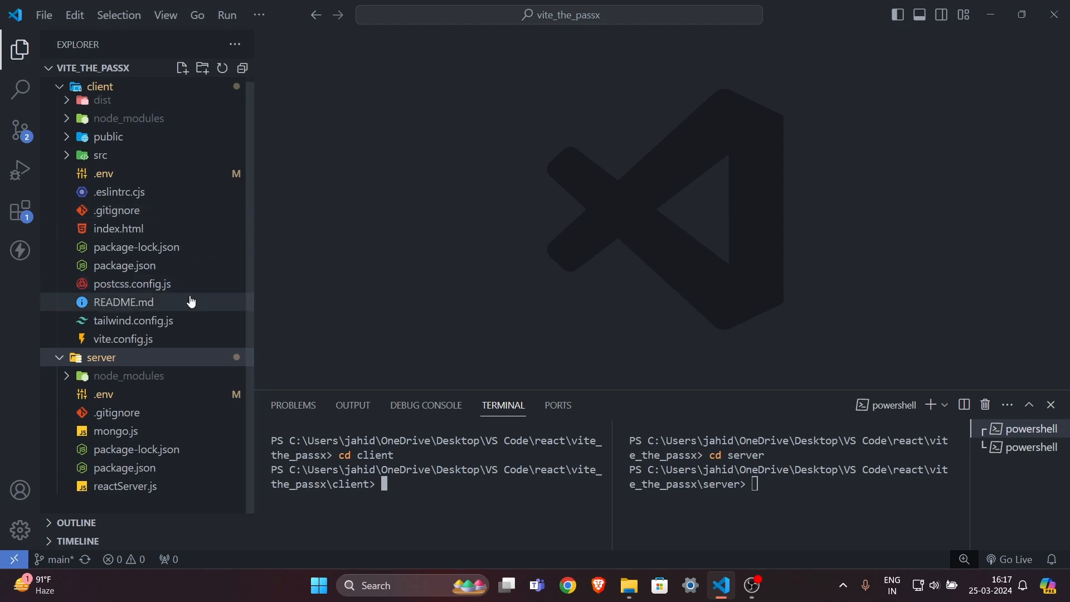
text(np)
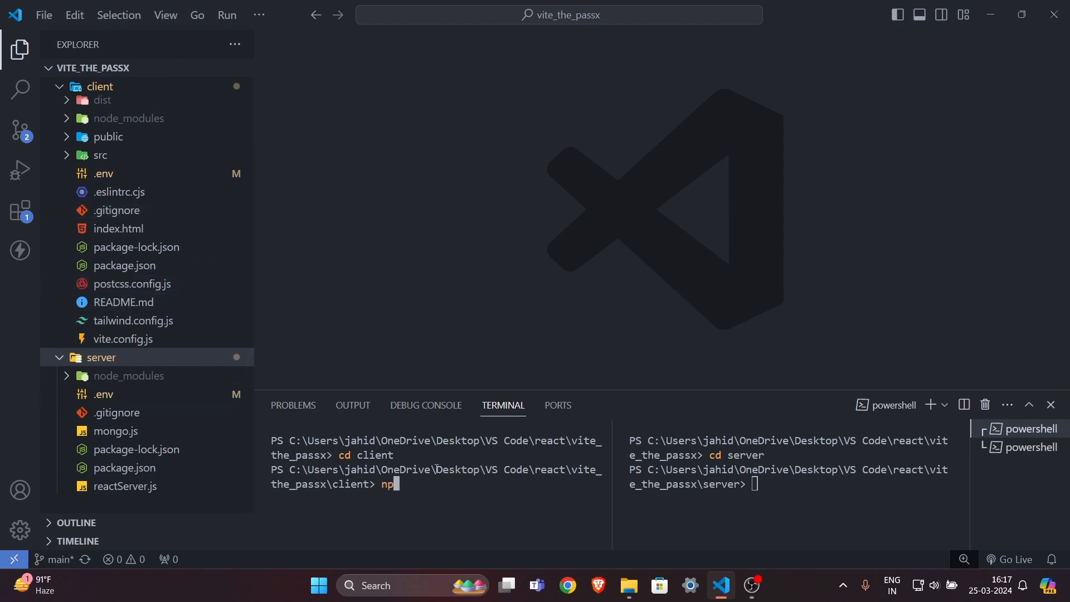
text(m run dev)
key(Return)
Start the backend with nodemon reactServer.js in the right terminal.
click(792, 493)
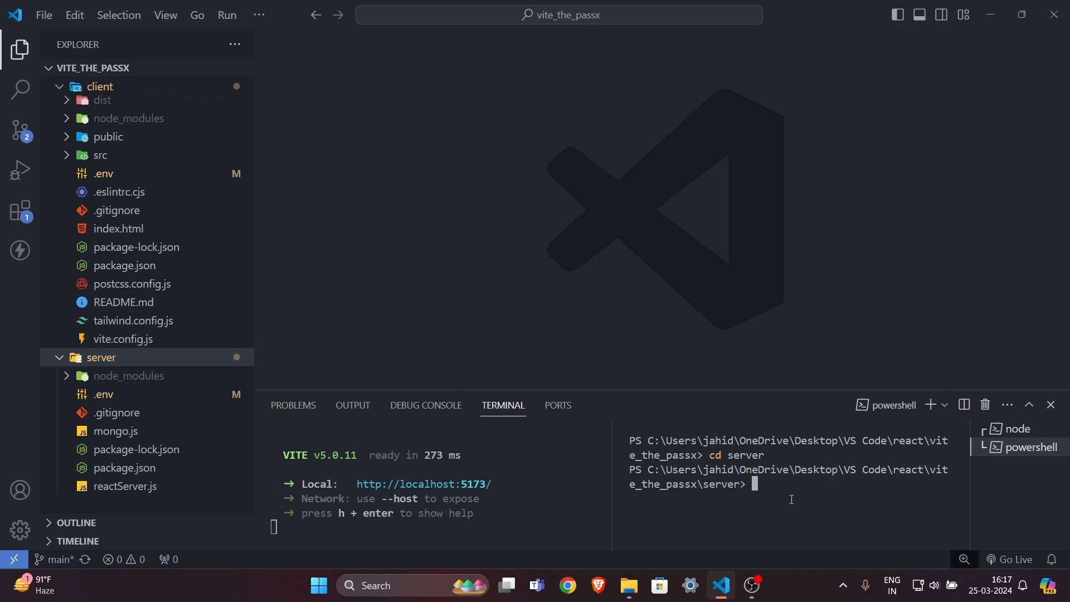
text(nodemon )
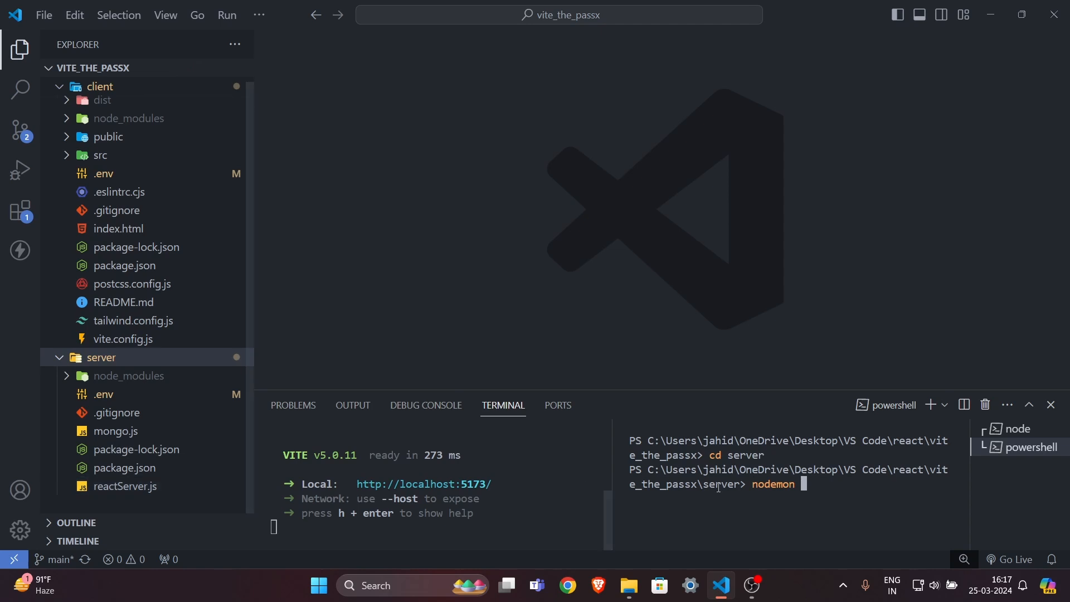
text(react)
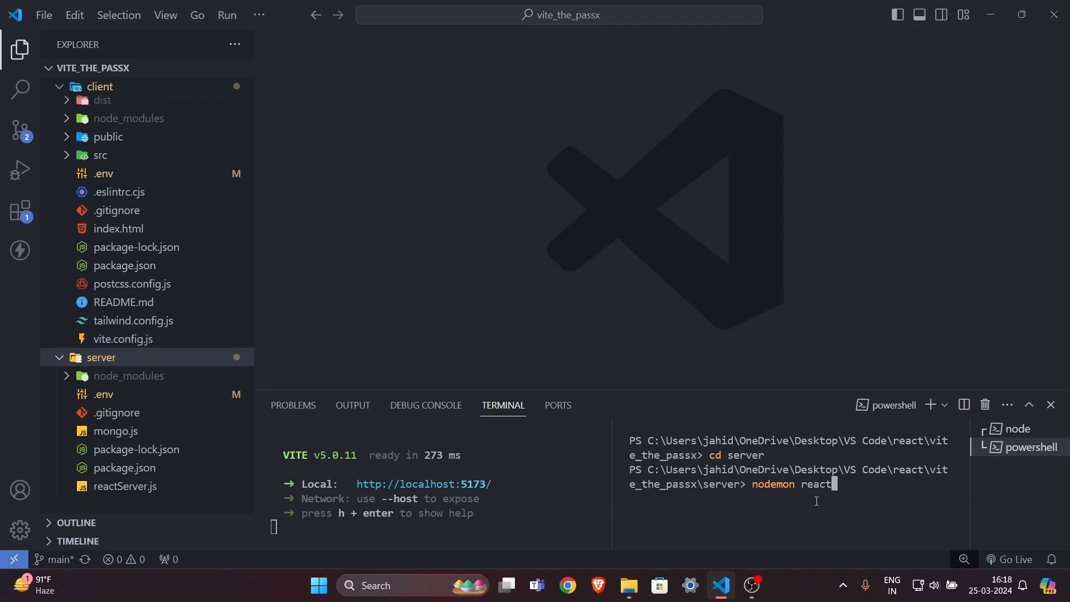
text(Serve)
text(r.k)
key(BackSpace)
text(js)
key(Return)
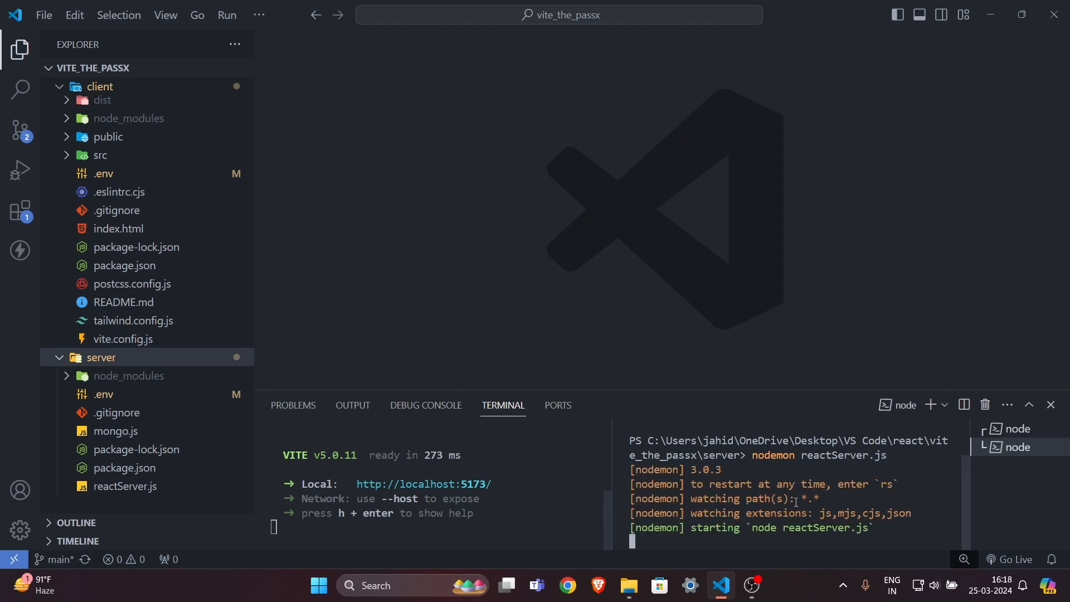
Open the local site at localhost:5173 and look over The PassX home page heading.
click(388, 471)
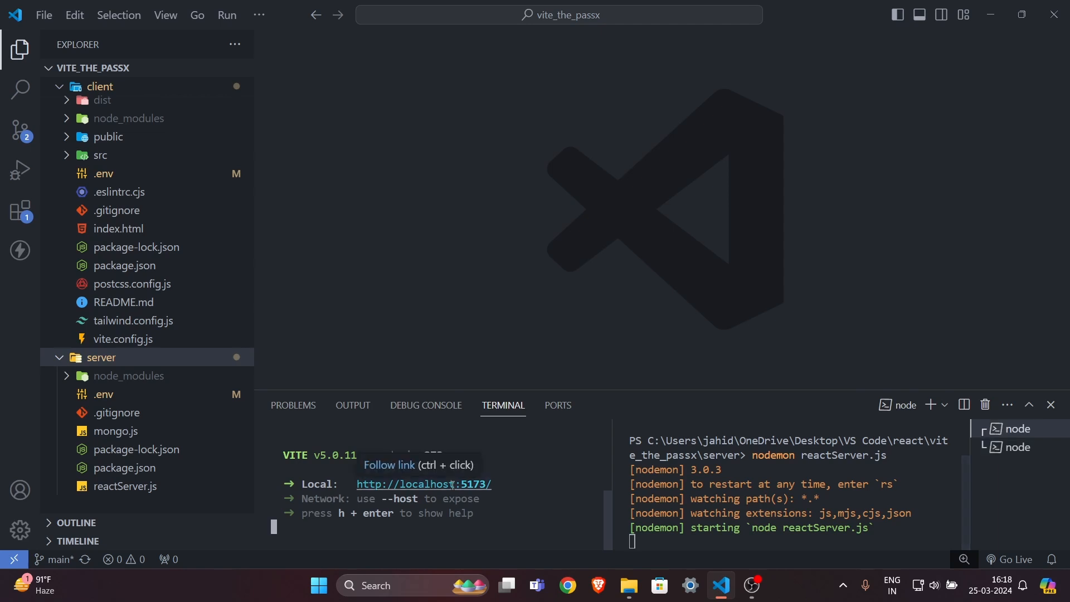
ctrl+click(388, 471)
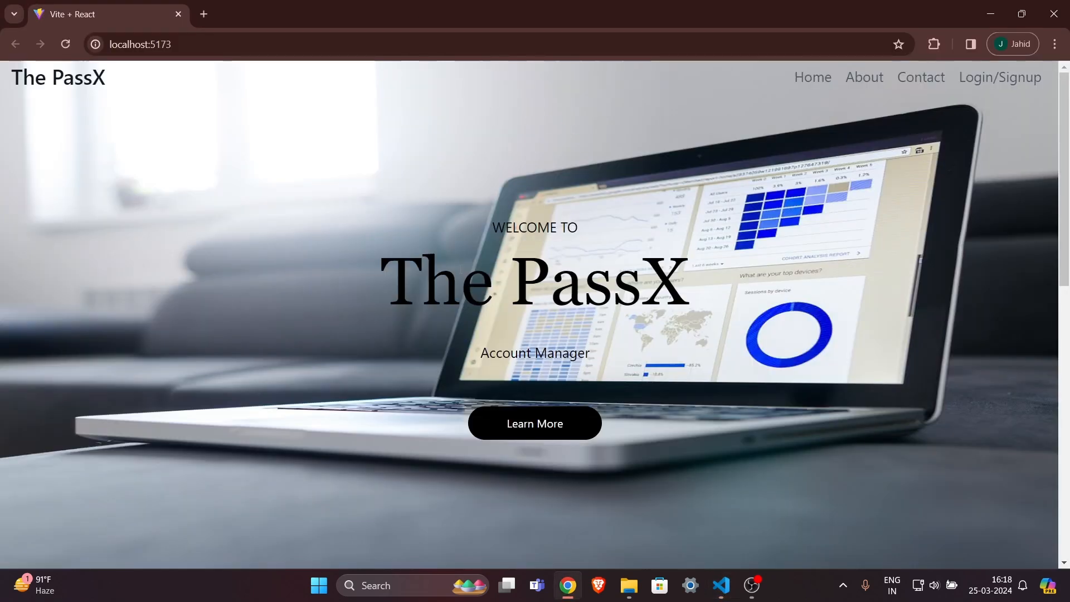
drag(461, 281, 612, 281)
triple_click(612, 281)
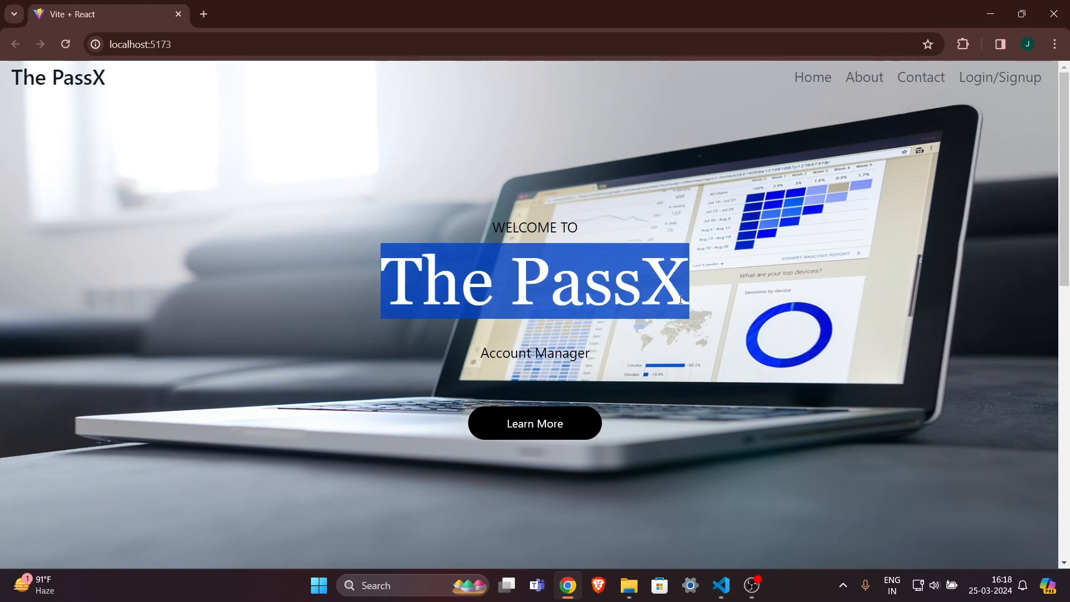
click(610, 354)
triple_click(590, 354)
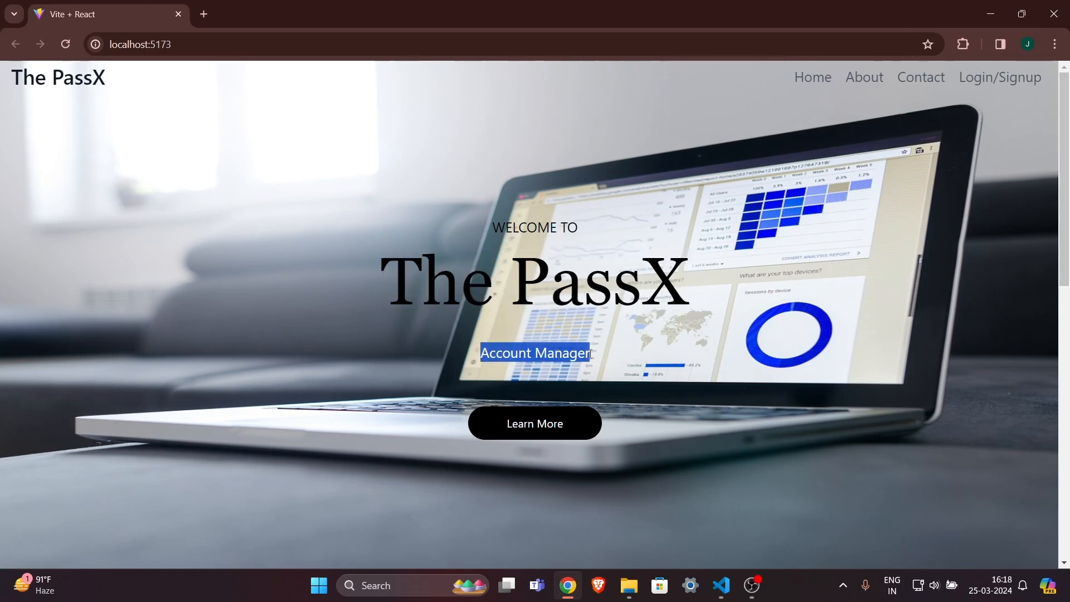
click(610, 353)
scroll(610, 354, down, 2)
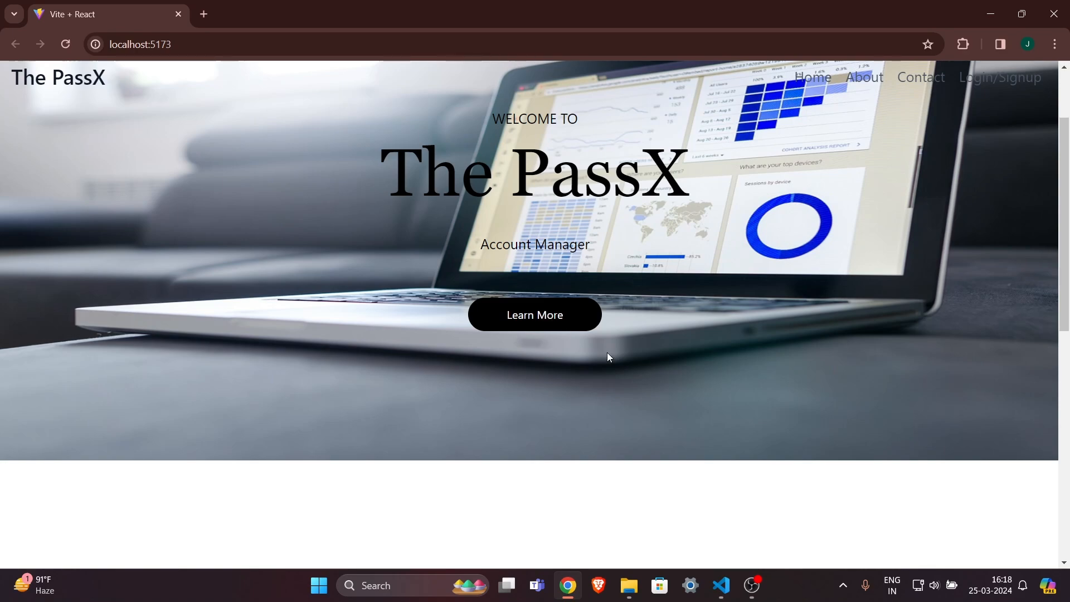
scroll(607, 356, down, 7)
scroll(606, 354, up, 9)
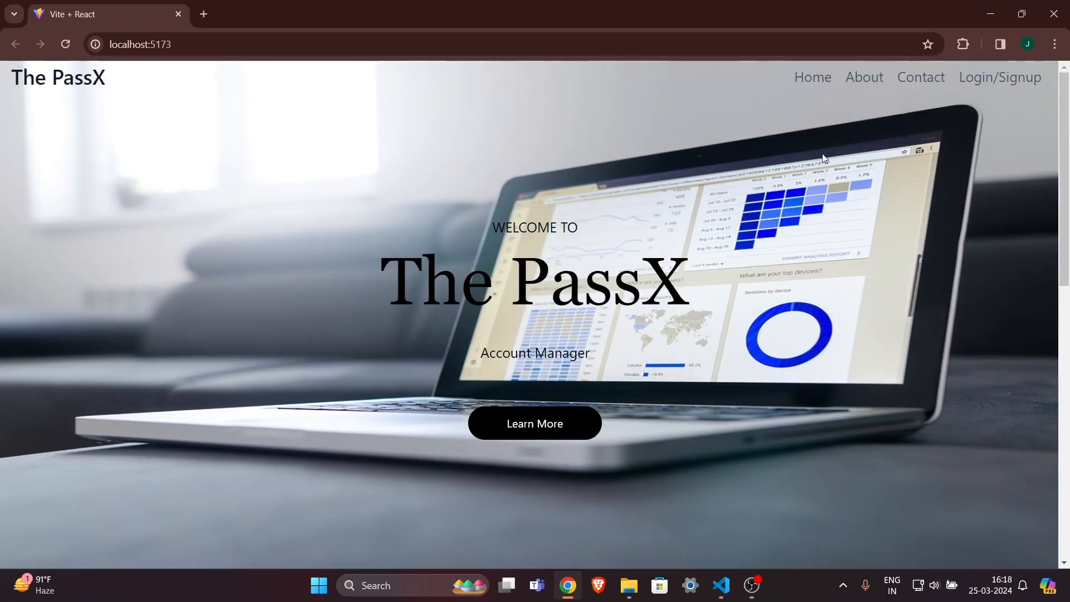
Visit the About, Contact and Login/Signup pages, then return to Home.
click(861, 80)
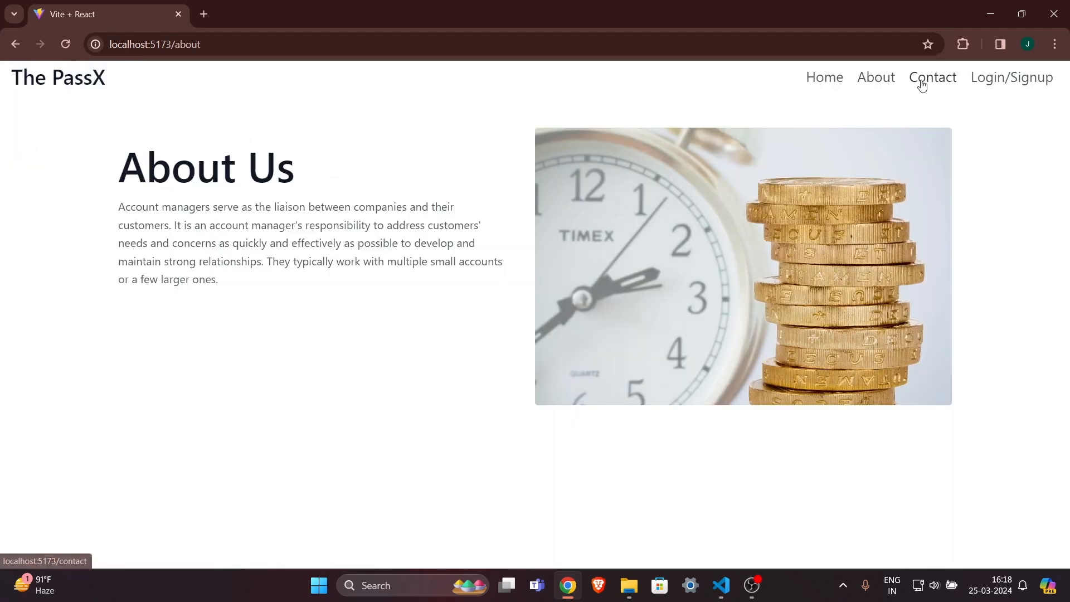
click(924, 81)
click(980, 81)
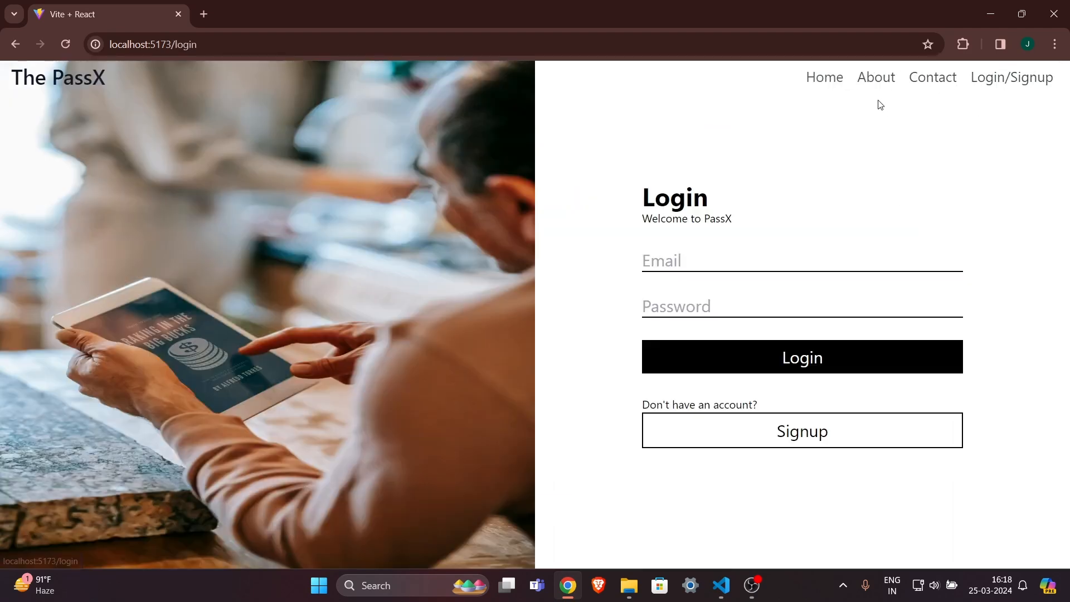
click(833, 78)
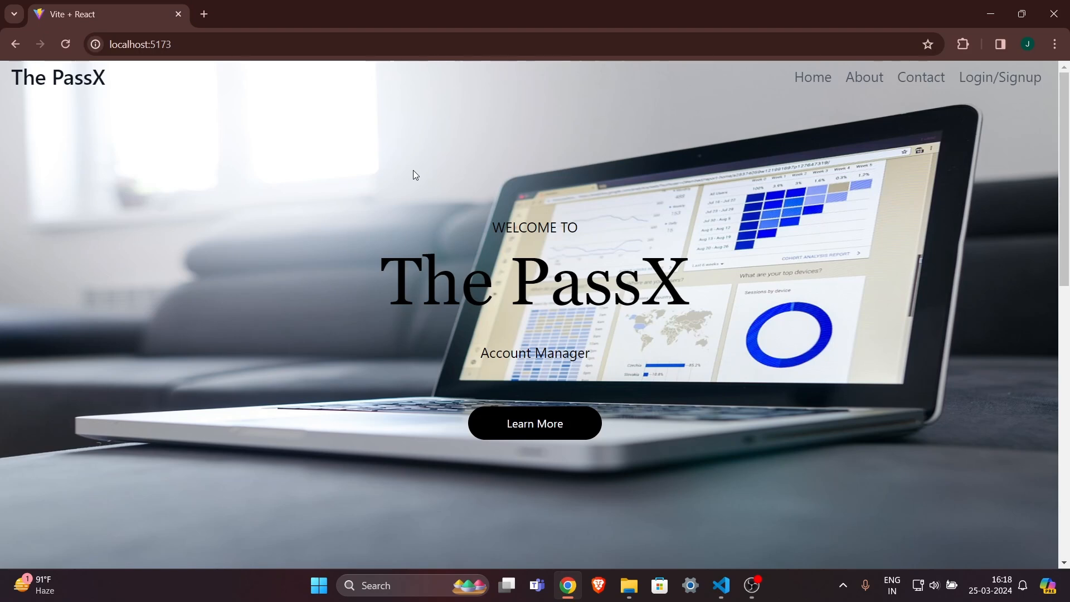
Load render.com in a new browser tab.
click(205, 14)
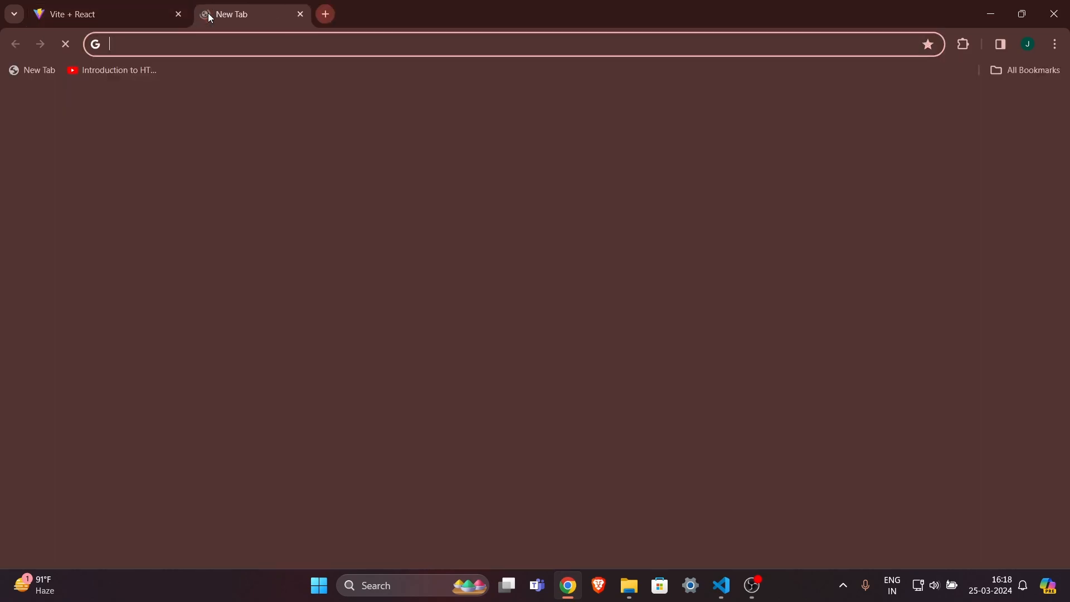
text(render.com)
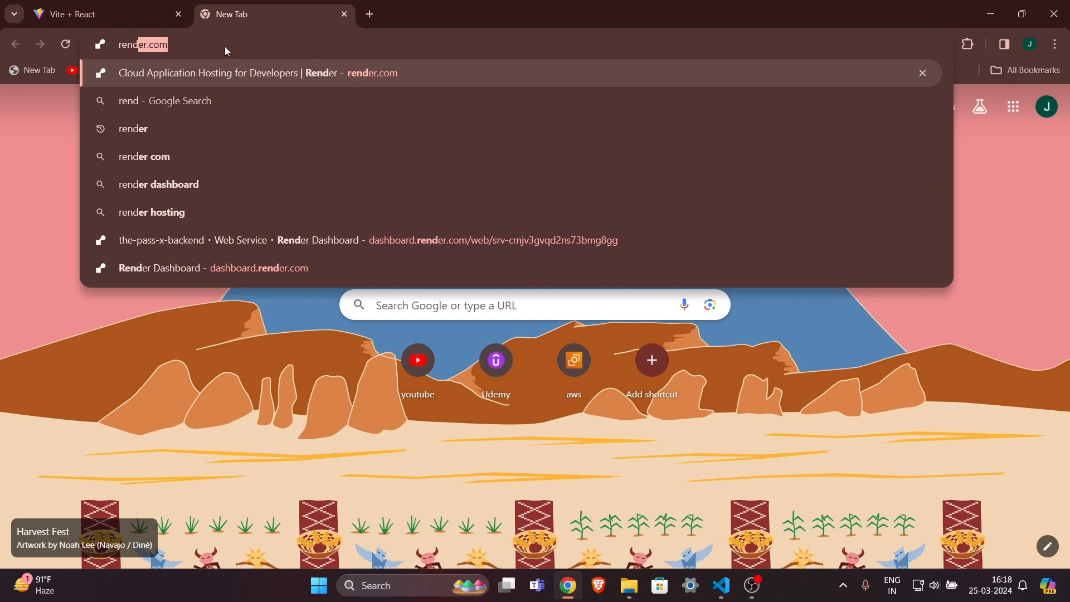
key(Return)
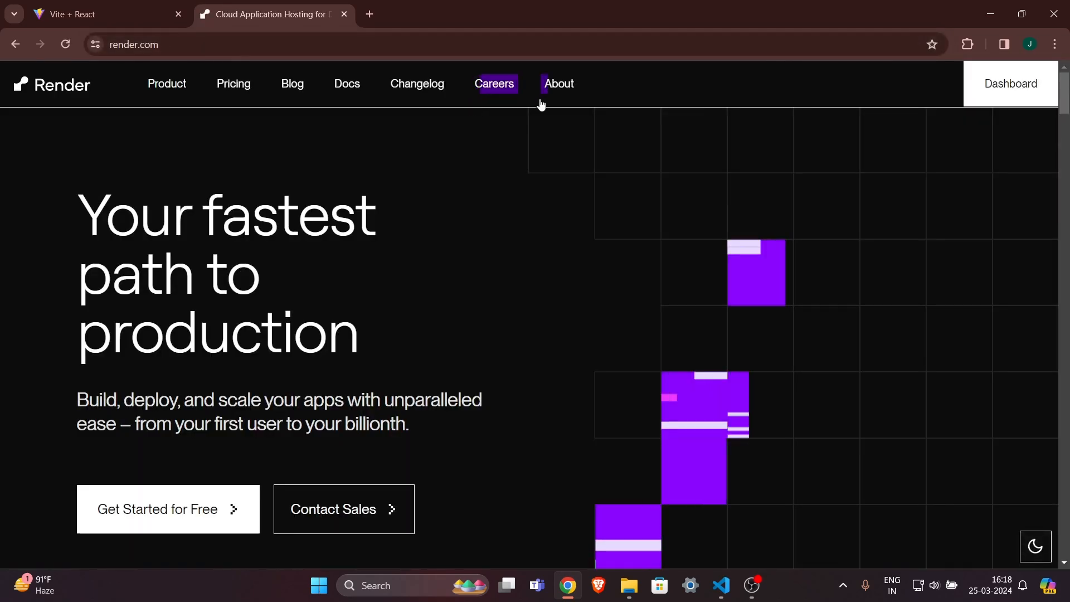
scroll(720, 282, down, 2)
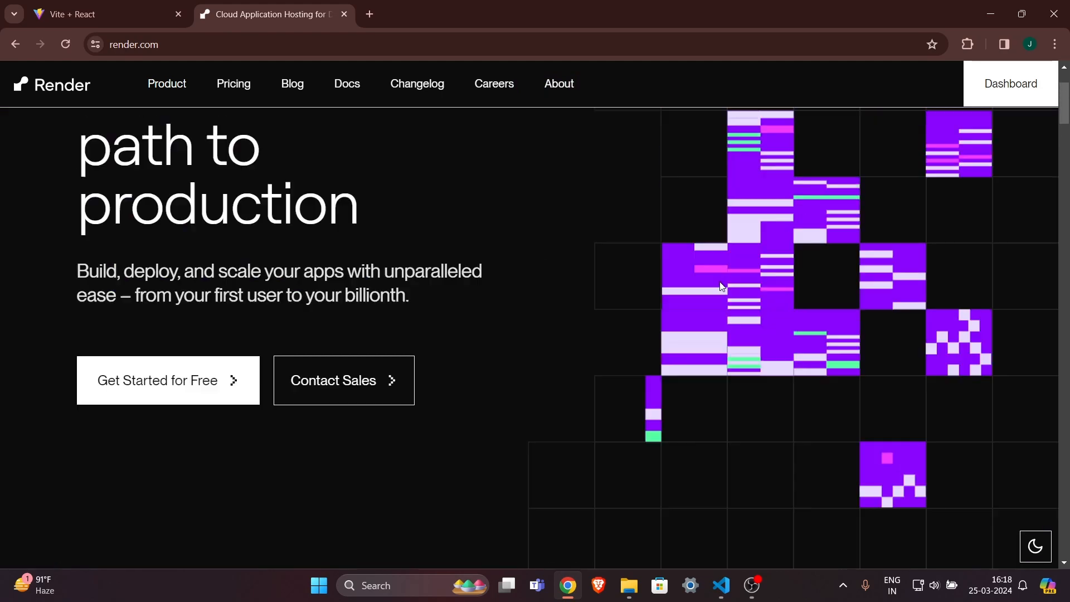
scroll(720, 282, up, 2)
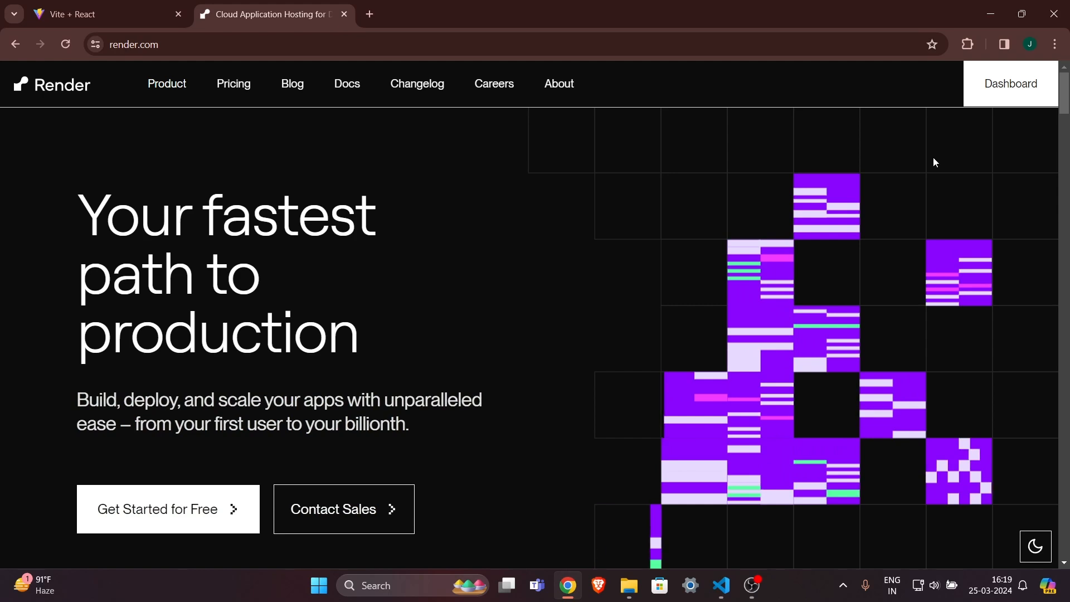
Open the Render dashboard and review the services, with the-pass-x and the-pass-x-backend deployed.
key(alt+Tab)
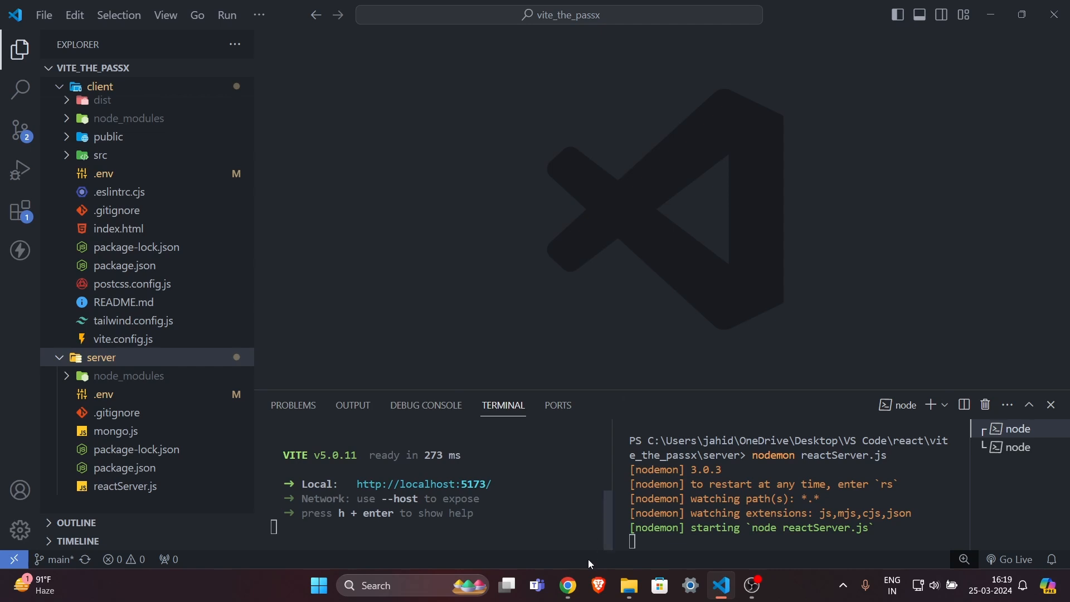
click(568, 585)
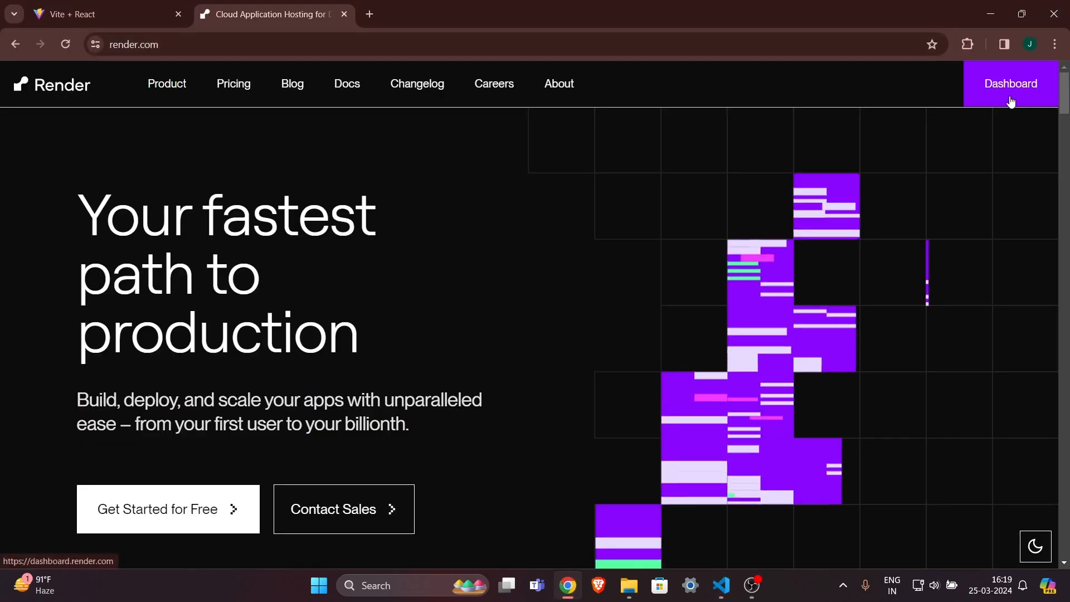
click(1019, 94)
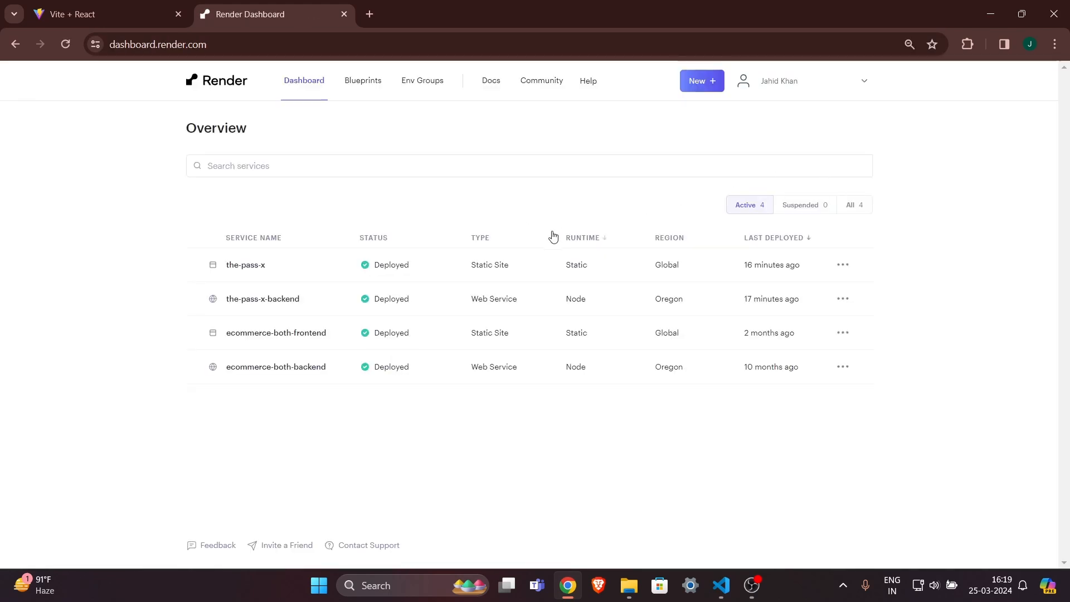
drag(224, 232, 227, 282)
click(381, 428)
drag(171, 233, 594, 404)
click(597, 405)
key(ctrl+plus)
key(ctrl+plus)
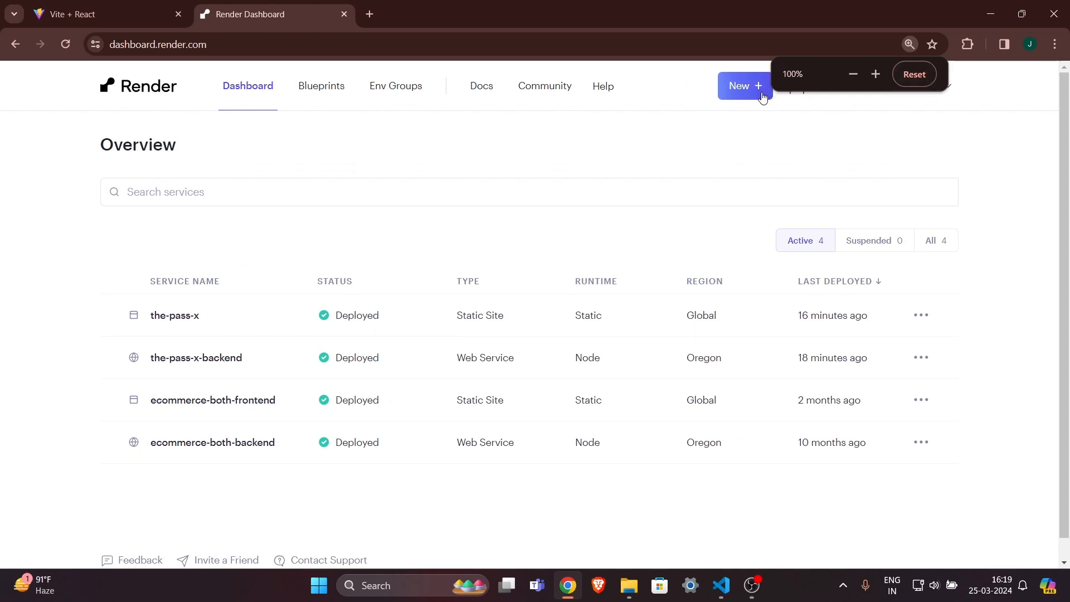
click(727, 596)
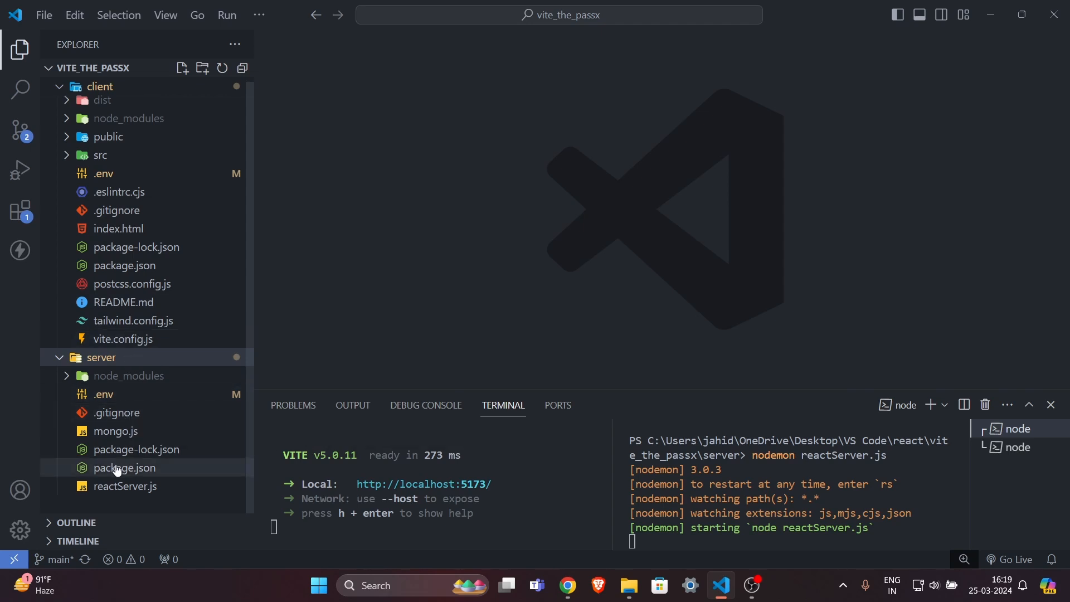
Look through reactServer.js, mongo.js, and the client's index.html and package.json.
click(122, 486)
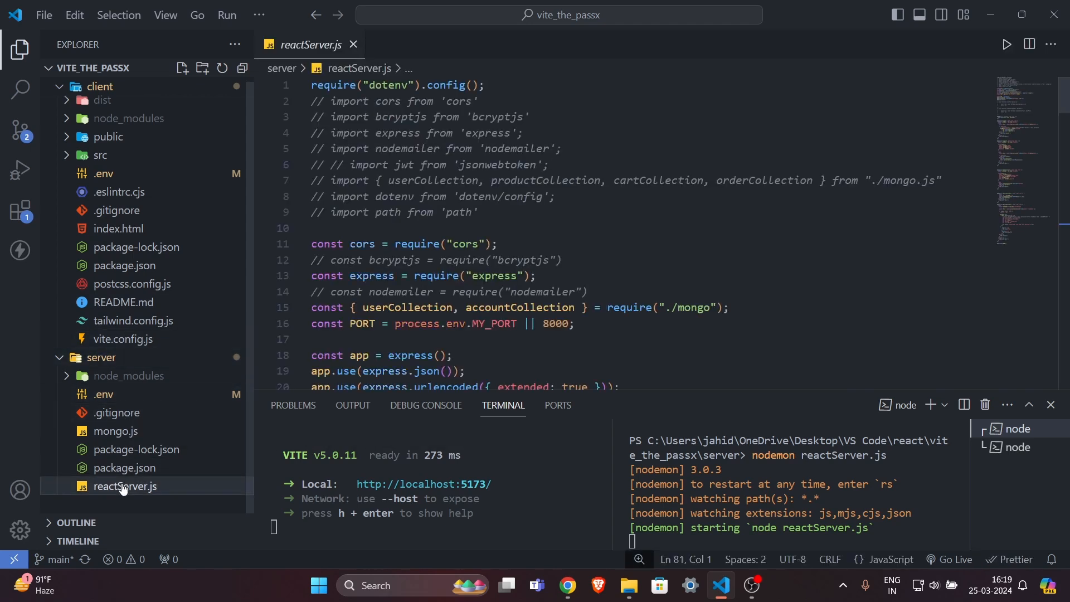
click(132, 433)
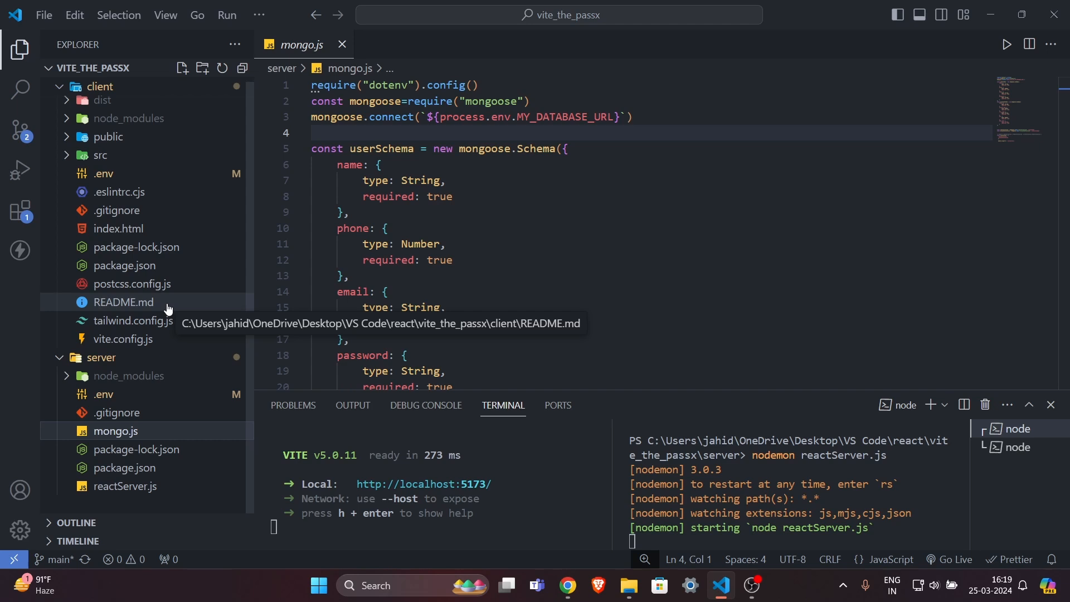
click(164, 232)
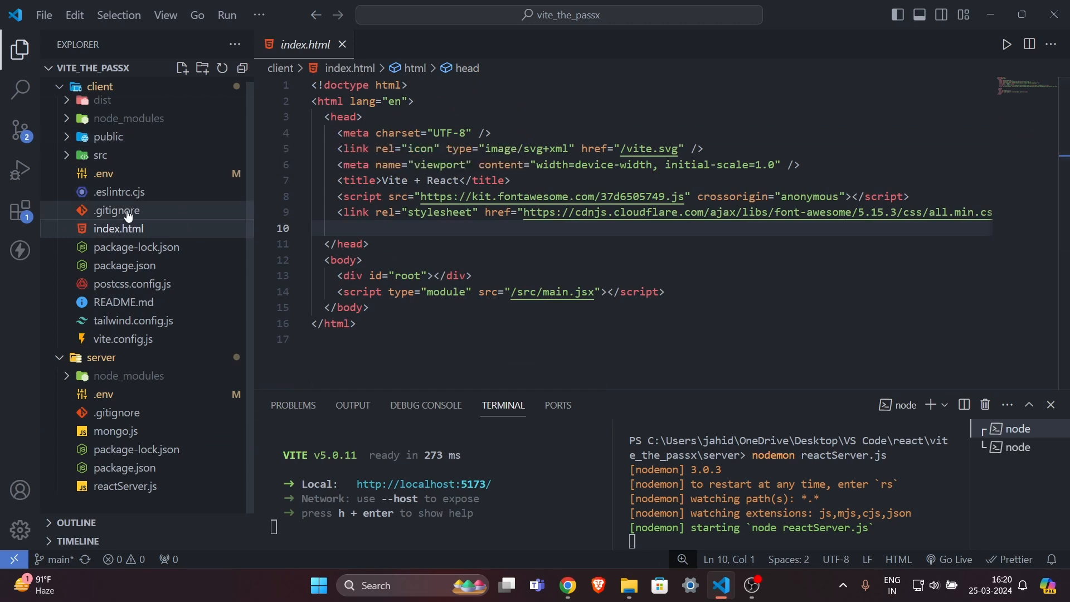
click(177, 265)
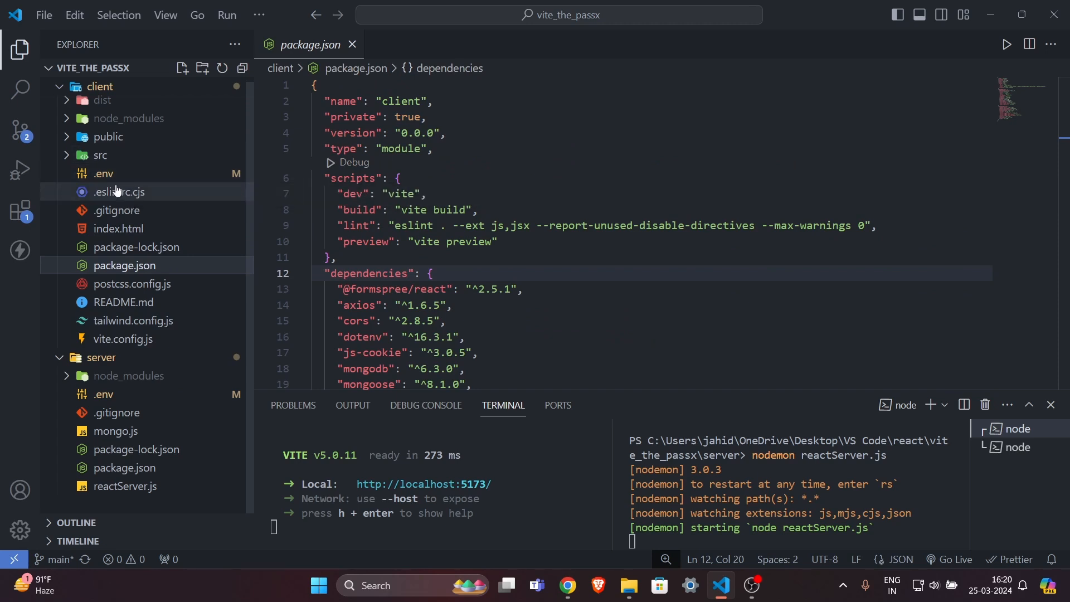
click(118, 228)
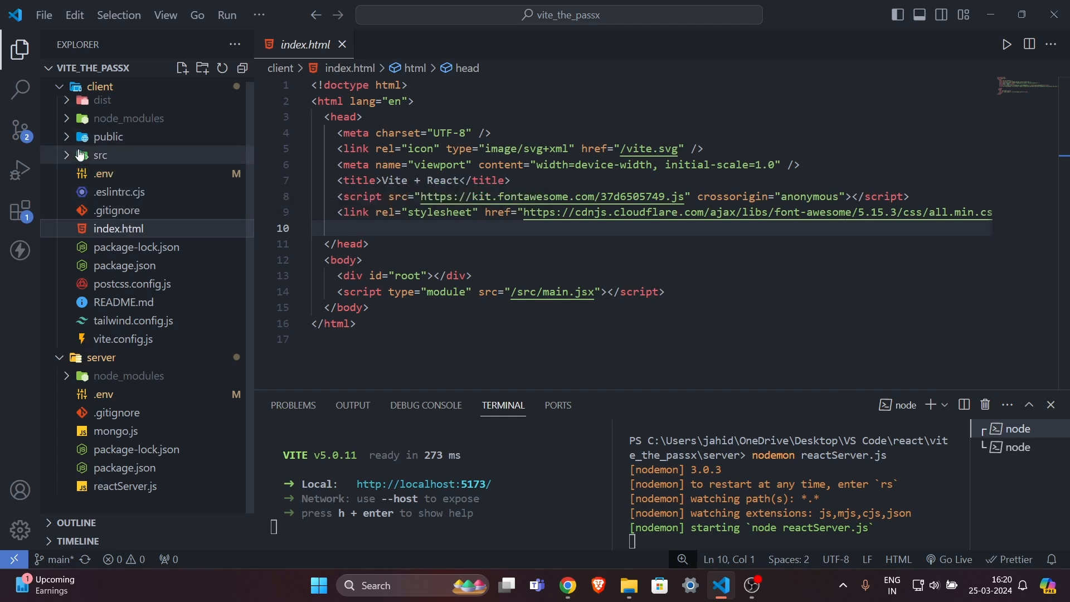
Open src/components/Login.jsx and inspect the VITE_APP_SERVER_URL reference on line 20.
click(78, 159)
click(103, 192)
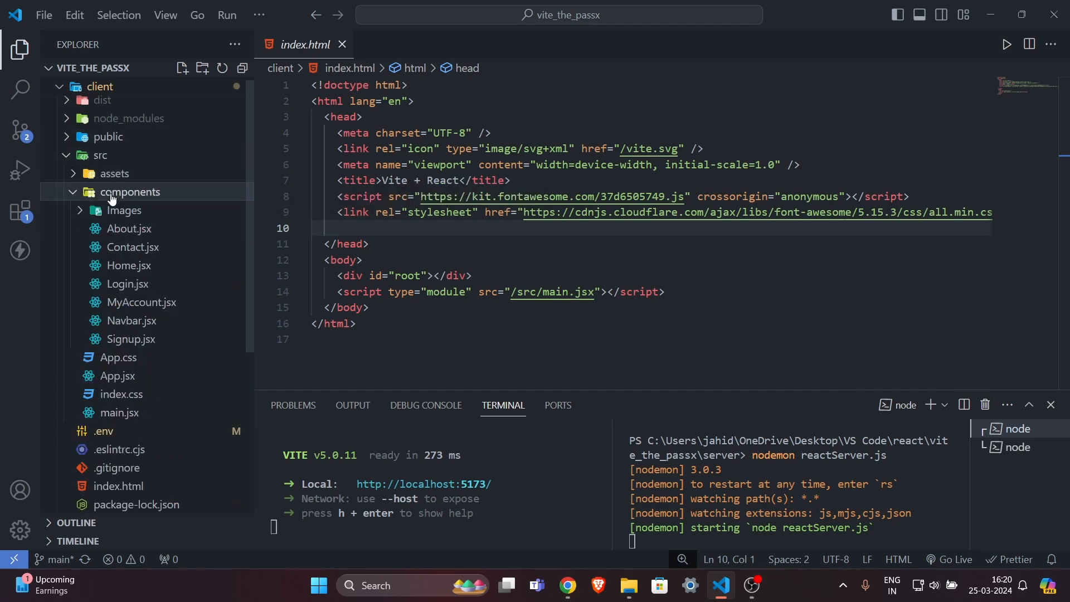
click(480, 170)
scroll(481, 170, up, 13)
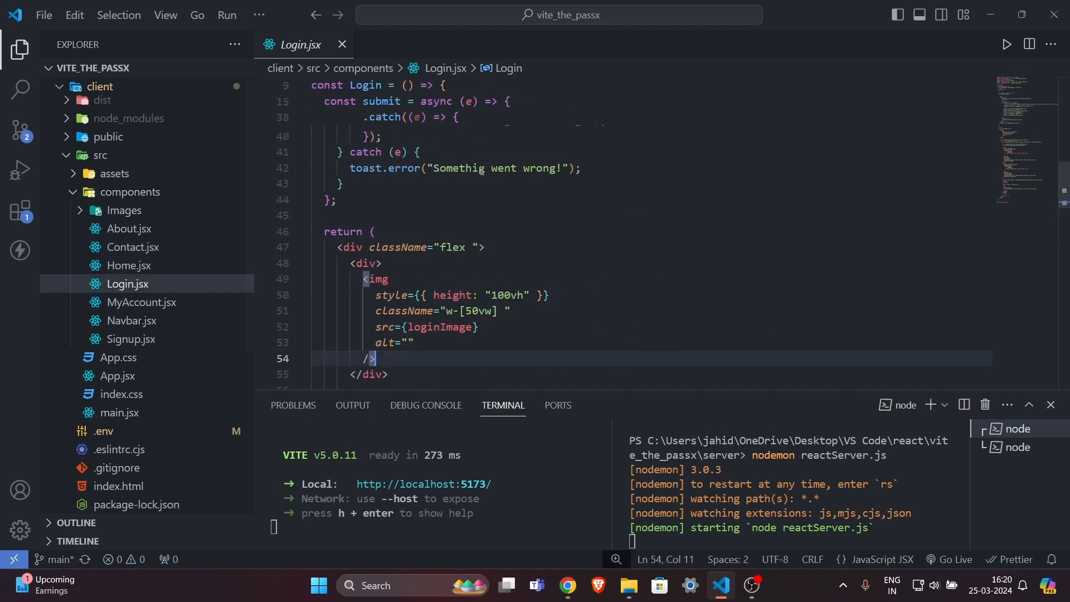
scroll(552, 252, down, 1)
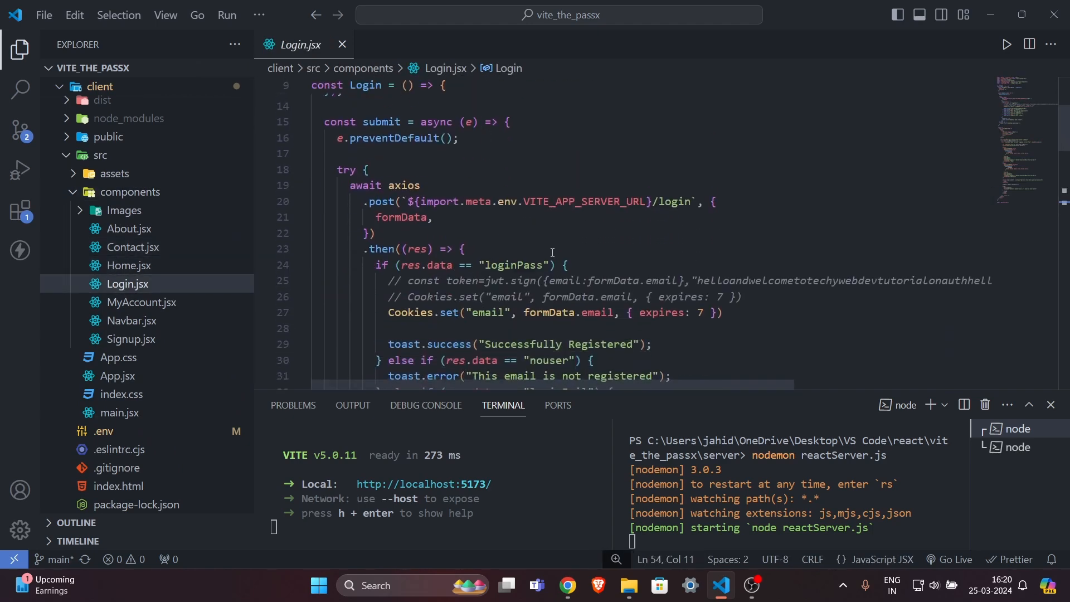
drag(422, 201, 647, 202)
click(646, 203)
double_click(598, 204)
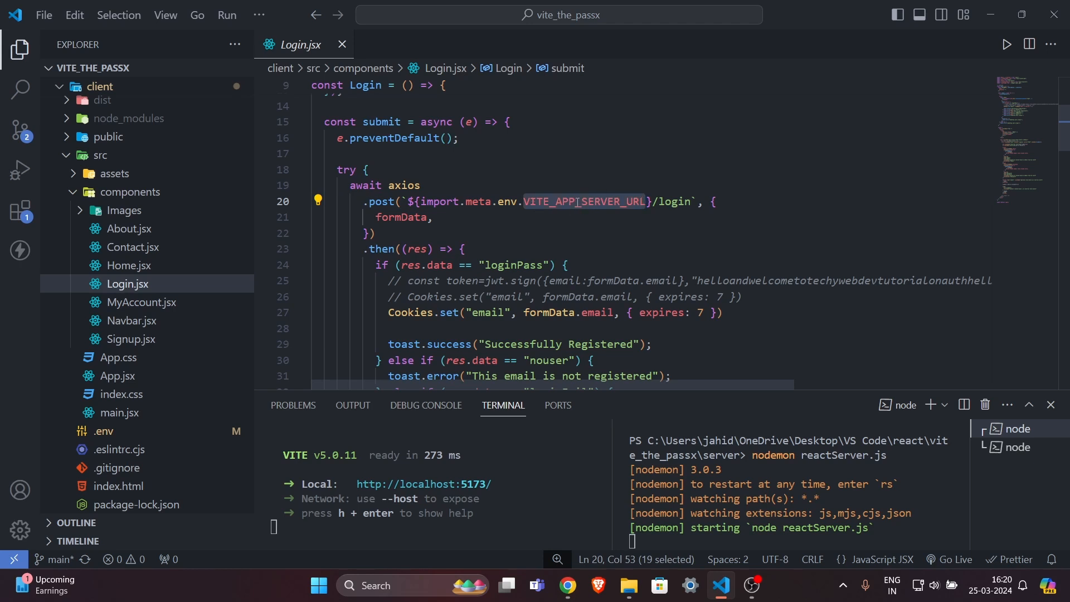
scroll(110, 323, down, 3)
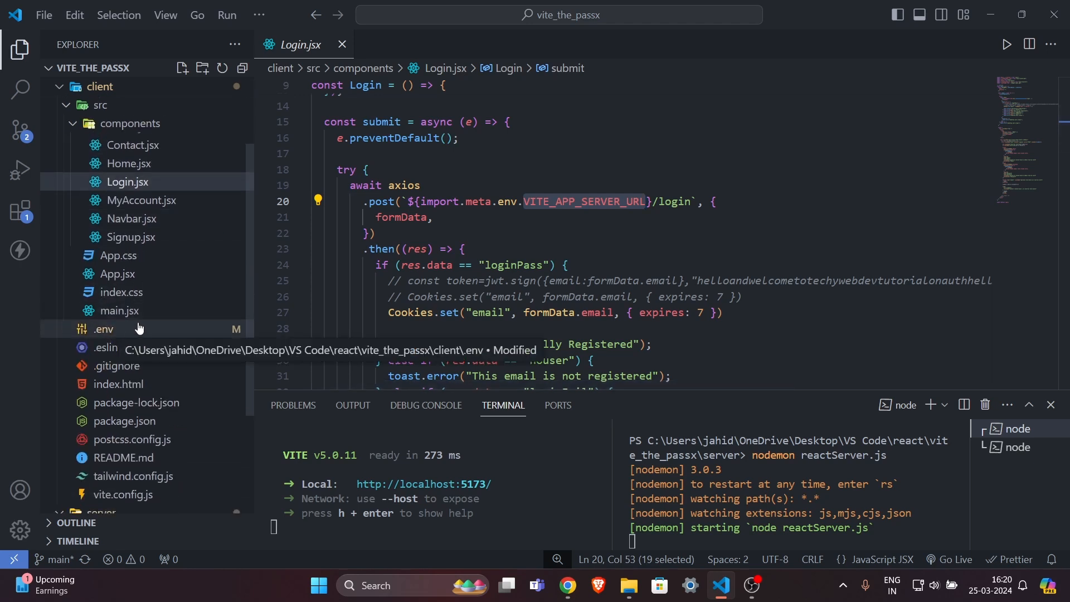
scroll(114, 212, up, 2)
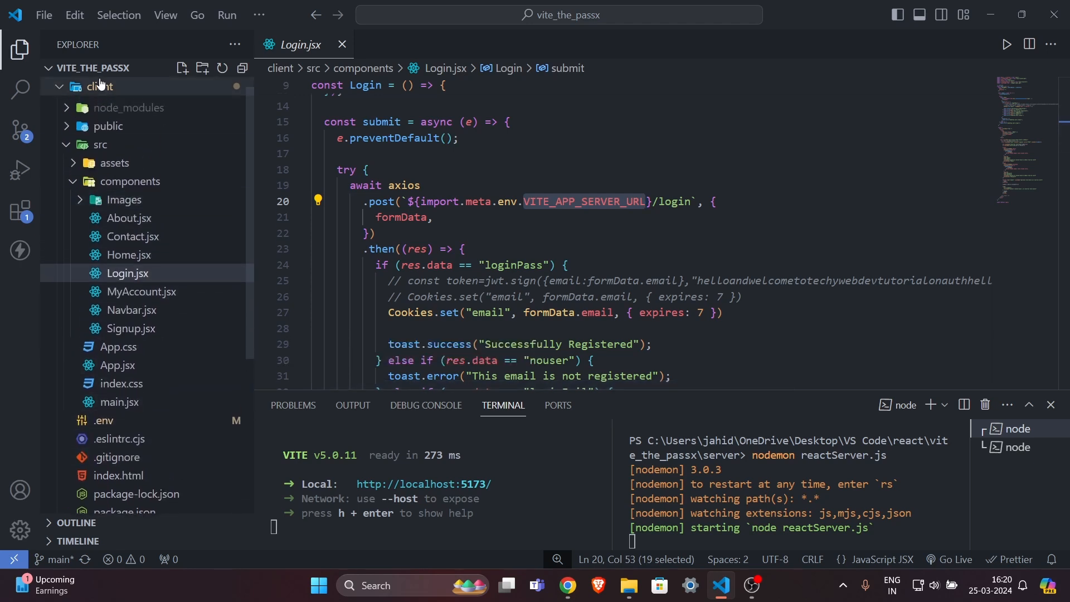
scroll(120, 290, down, 1)
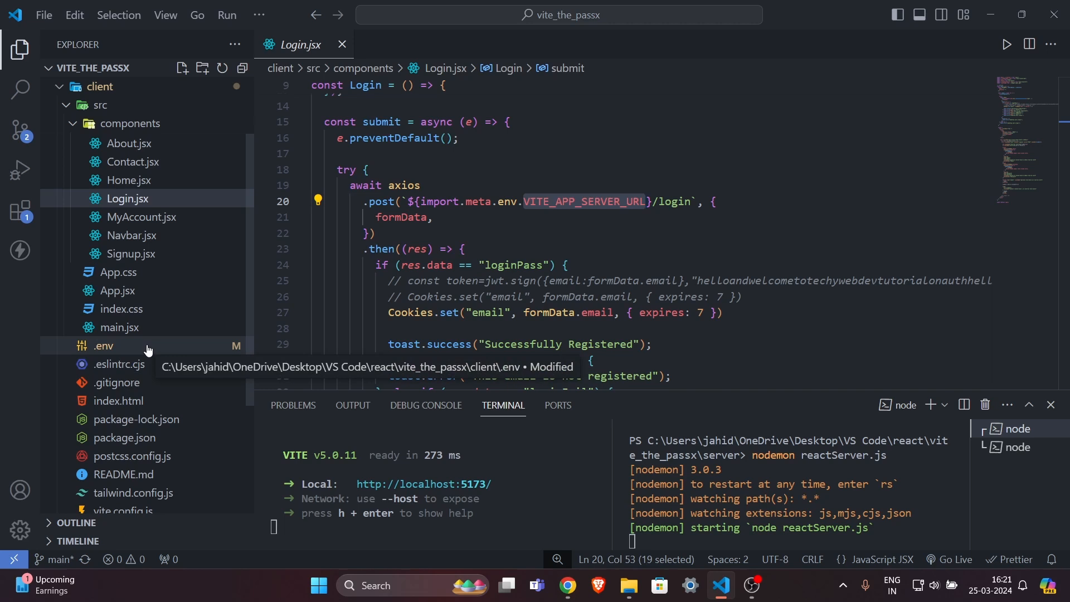
scroll(130, 360, down, 2)
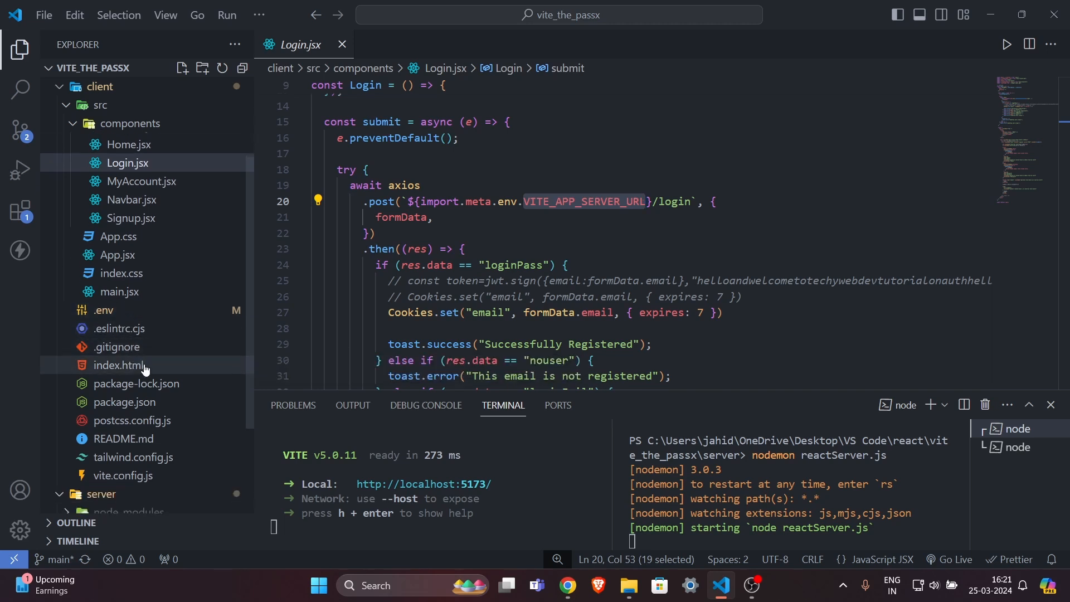
Check that the client's .gitignore lists /.env.
click(150, 347)
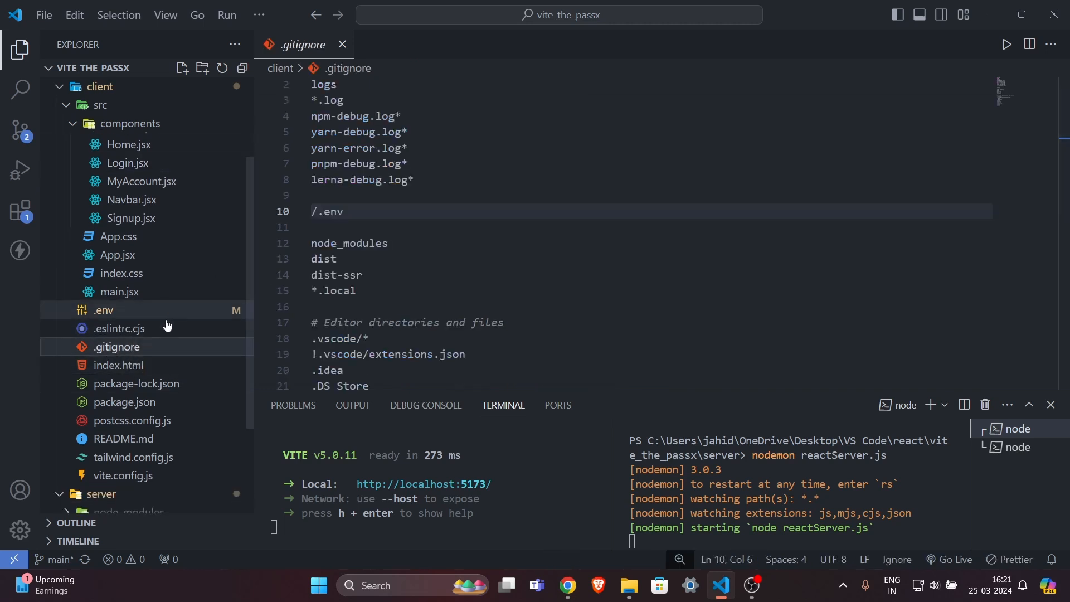
click(343, 223)
scroll(205, 338, down, 2)
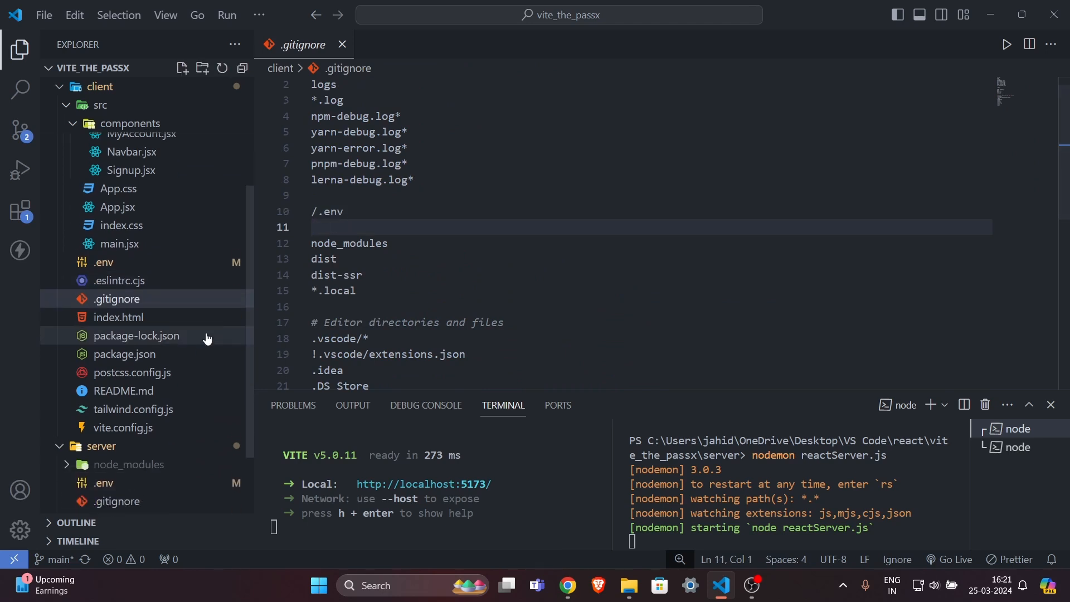
click(154, 347)
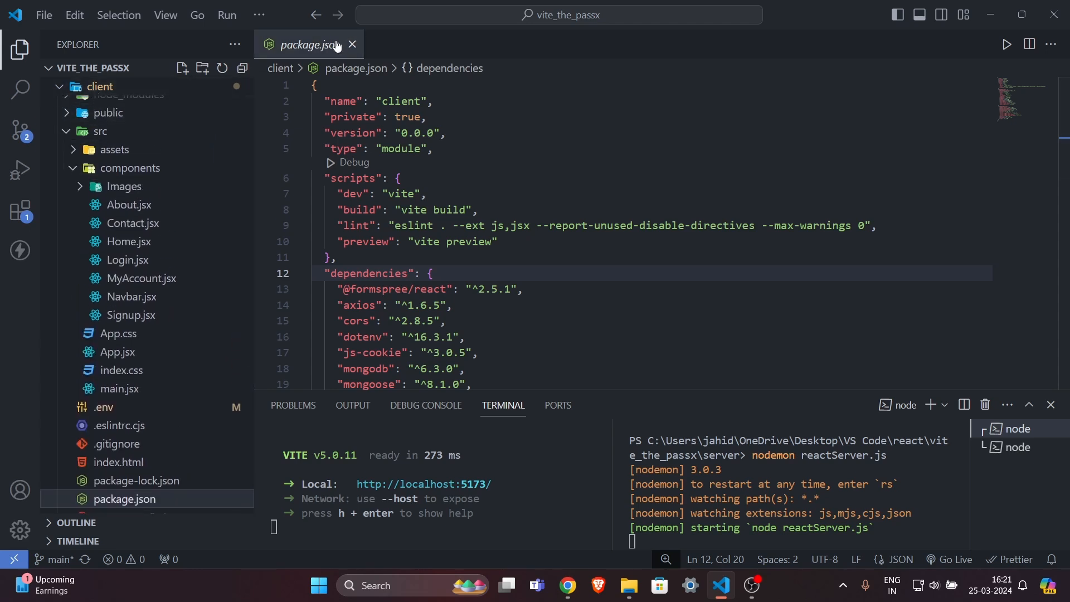
Select the package.json scripts block on lines 6–11 to review it.
drag(325, 178, 350, 257)
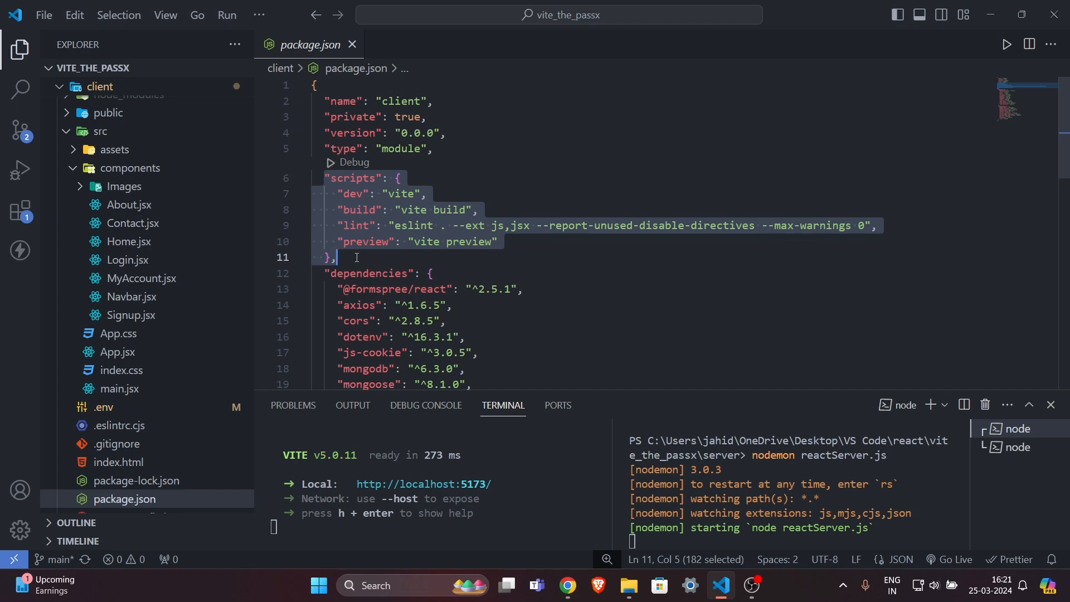
drag(355, 255, 320, 178)
click(326, 176)
click(360, 254)
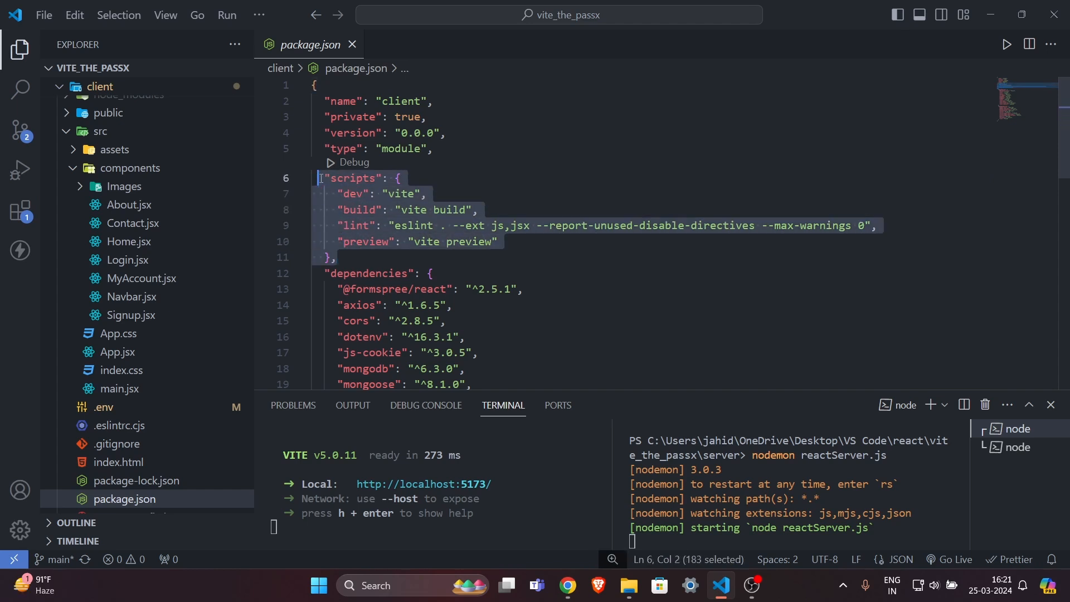
click(321, 179)
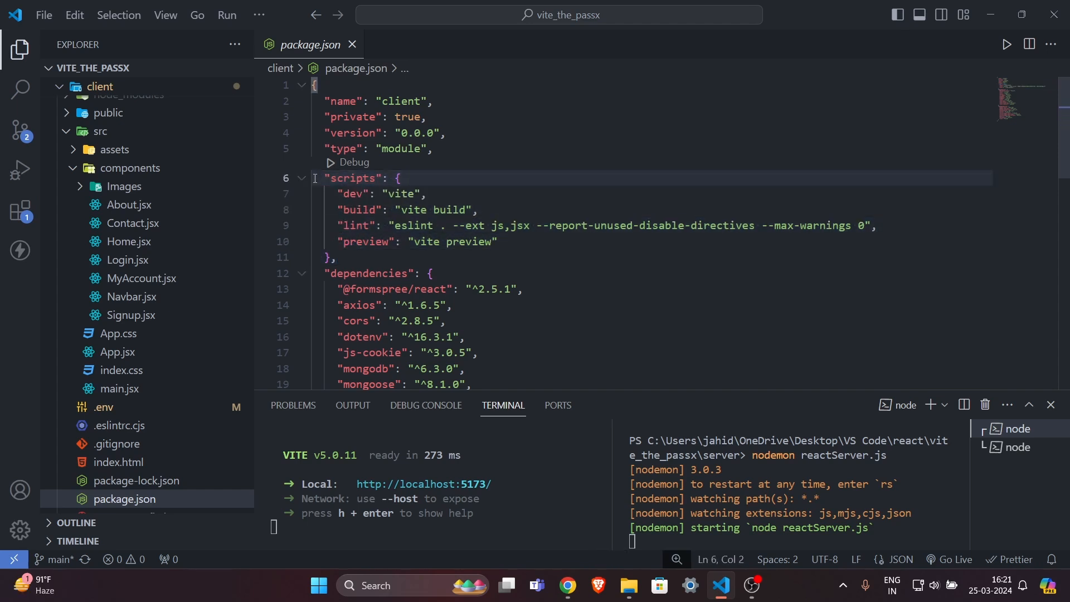
mouse_move(316, 177)
mouse_down()
mouse_move(334, 195)
mouse_move(337, 258)
mouse_move(313, 177)
mouse_up()
click(376, 263)
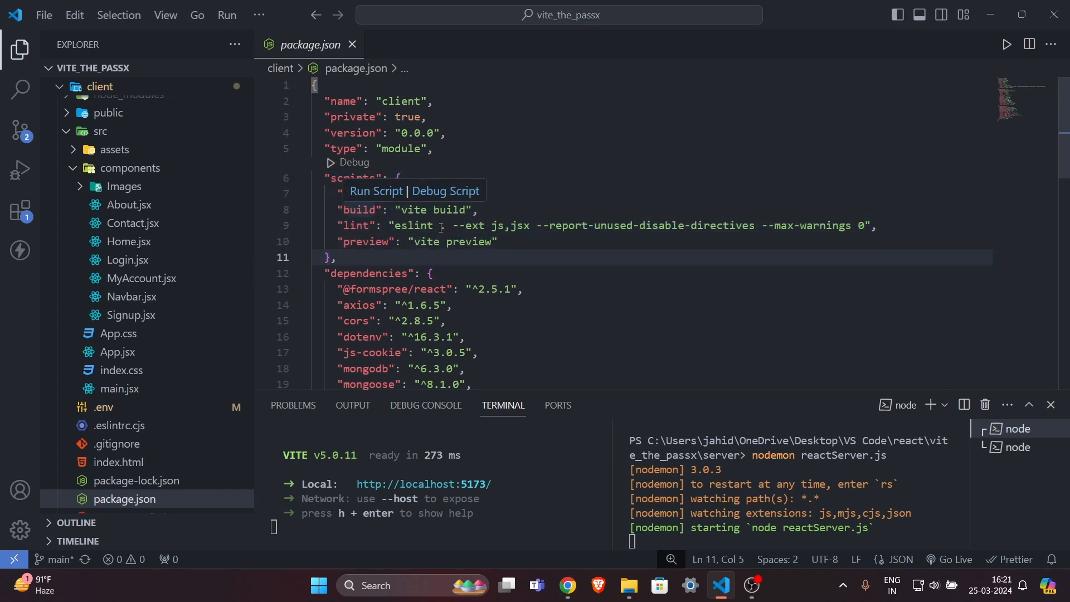
Inspect the lint and preview commands among the four vite script entries.
drag(440, 225, 511, 226)
click(535, 247)
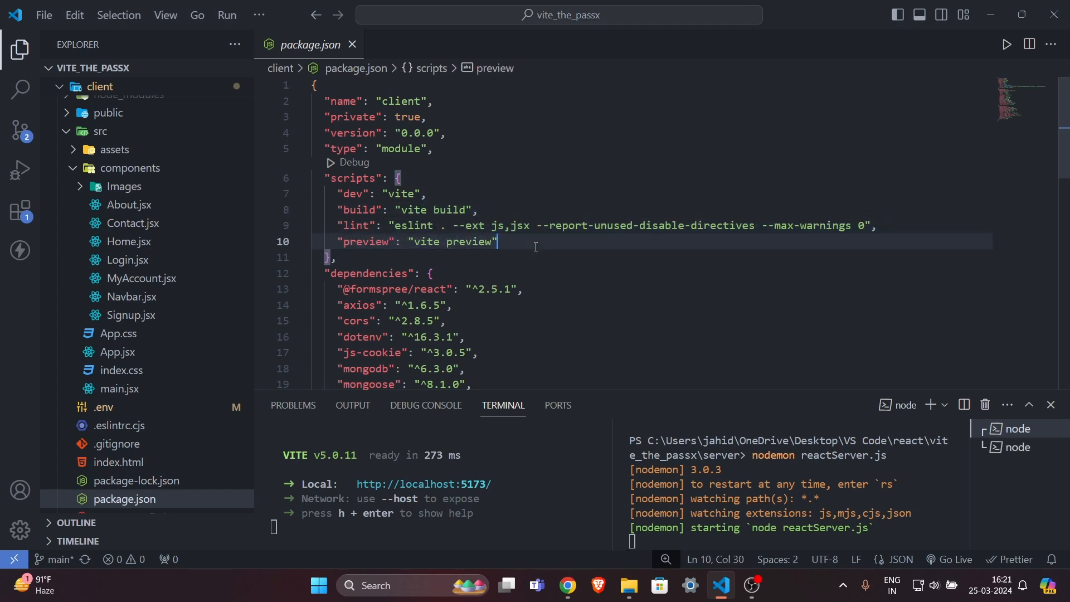
click(363, 261)
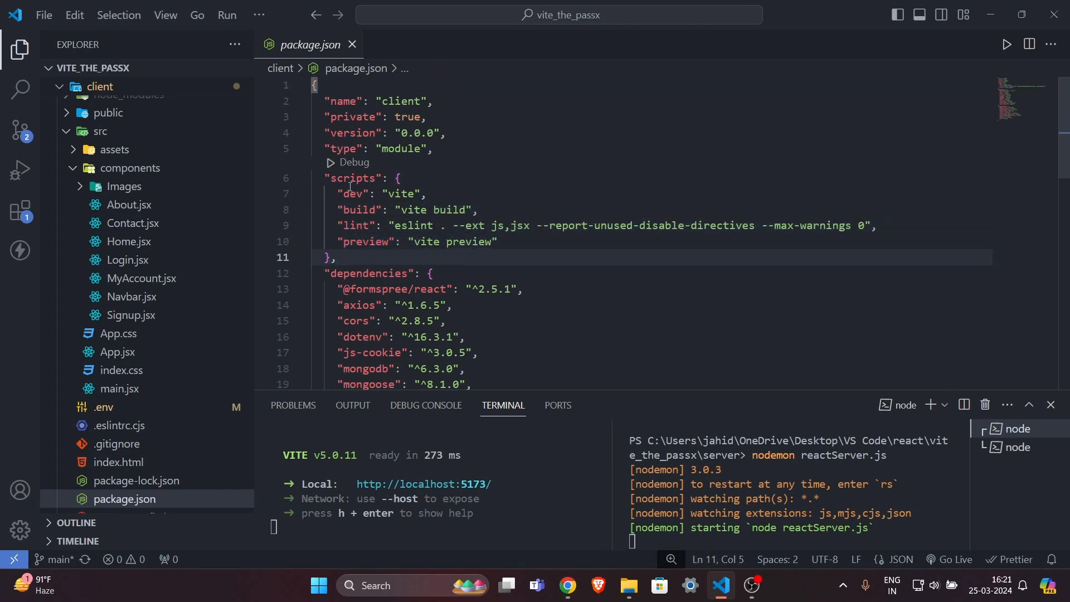
drag(404, 178, 422, 241)
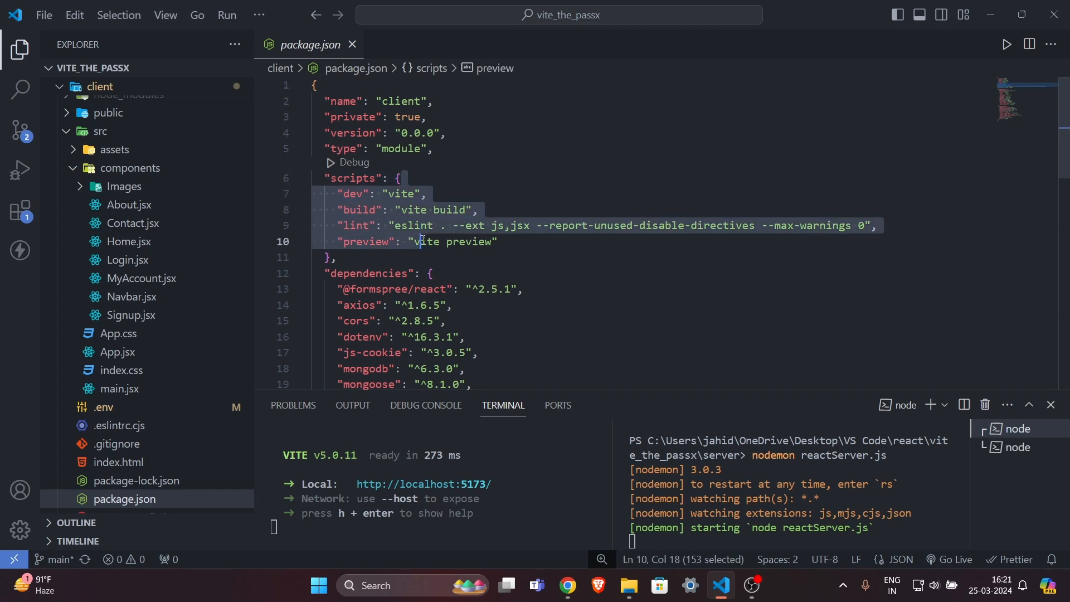
click(422, 240)
scroll(83, 167, up, 1)
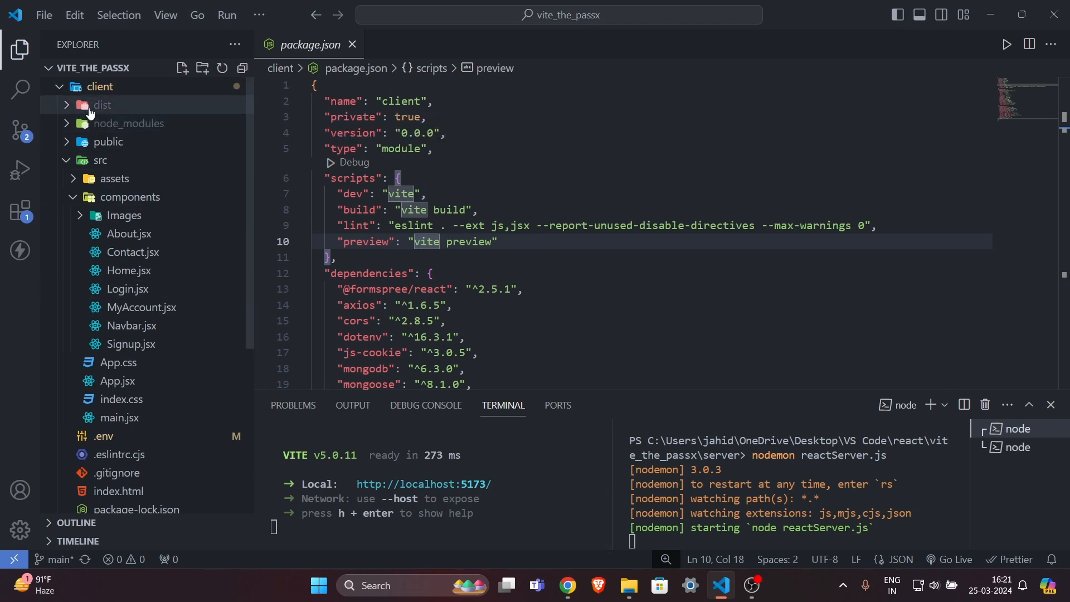
click(350, 495)
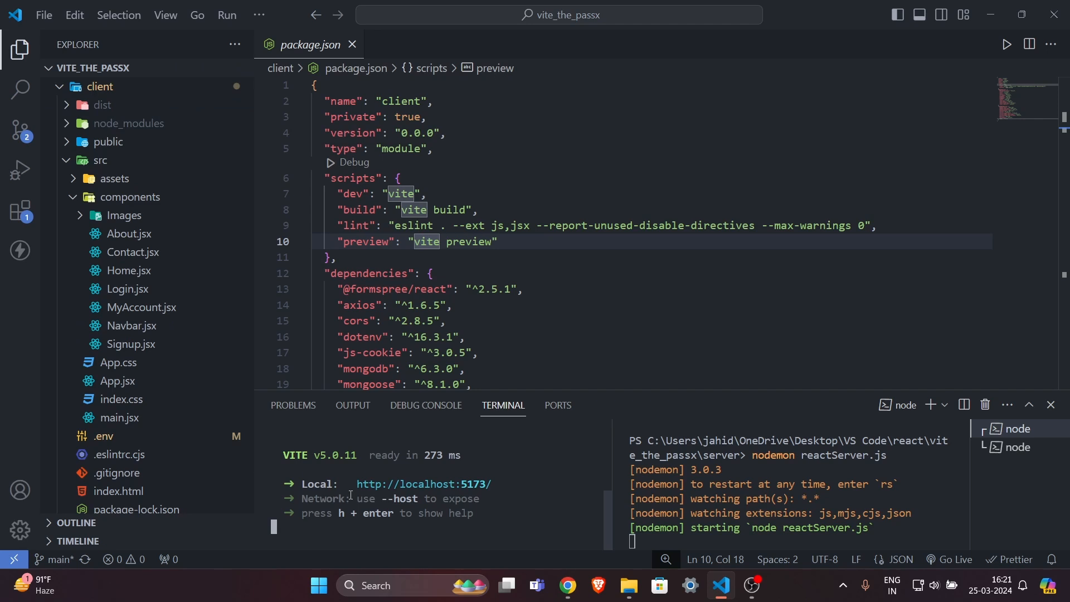
Stop the Vite dev server and clear the terminal with cls.
key(ctrl+c)
text(y)
key(Return)
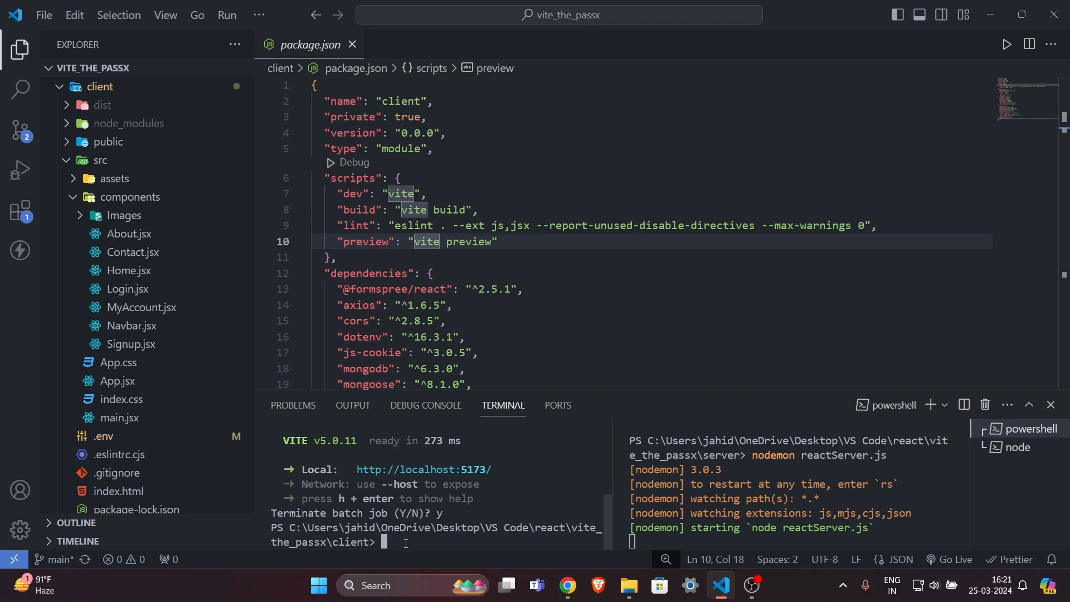
text(cls)
key(Return)
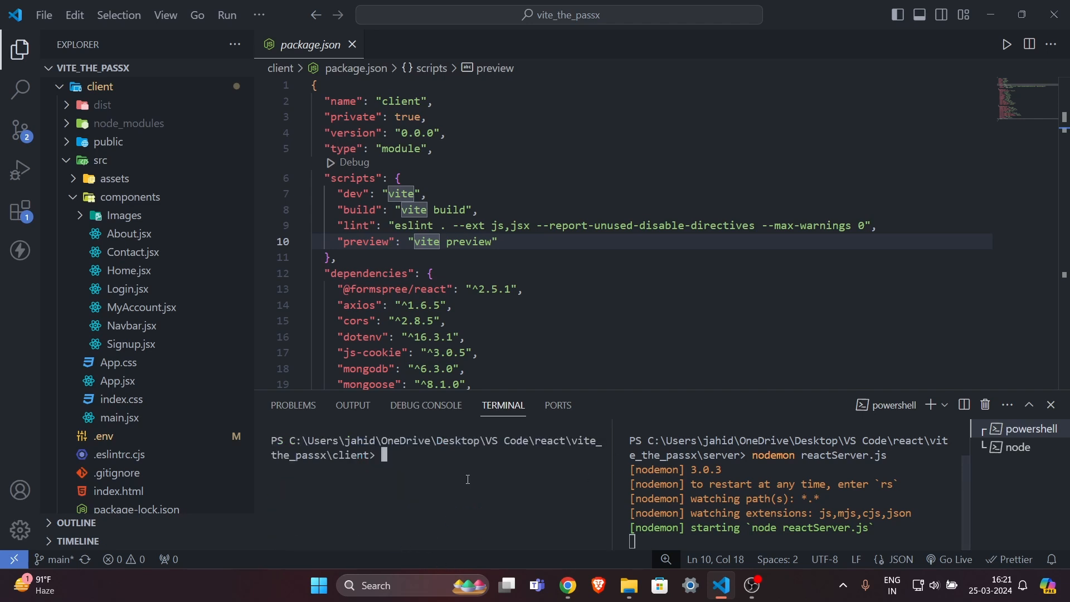
Build the client with npm run build into dist/index.html and assets, then collapse the client folder.
text(npm)
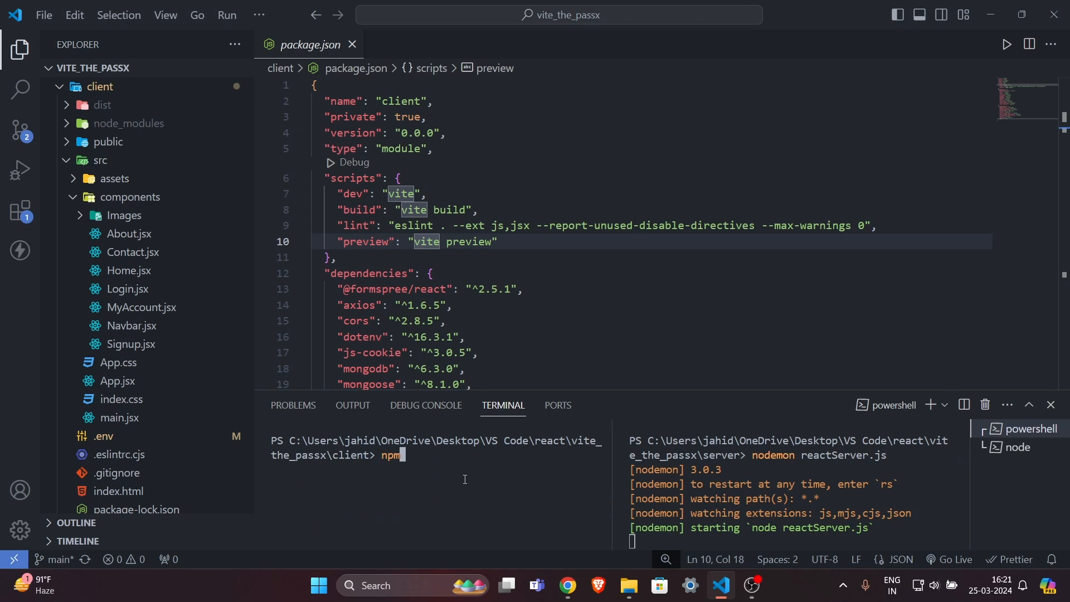
text( run build)
key(Return)
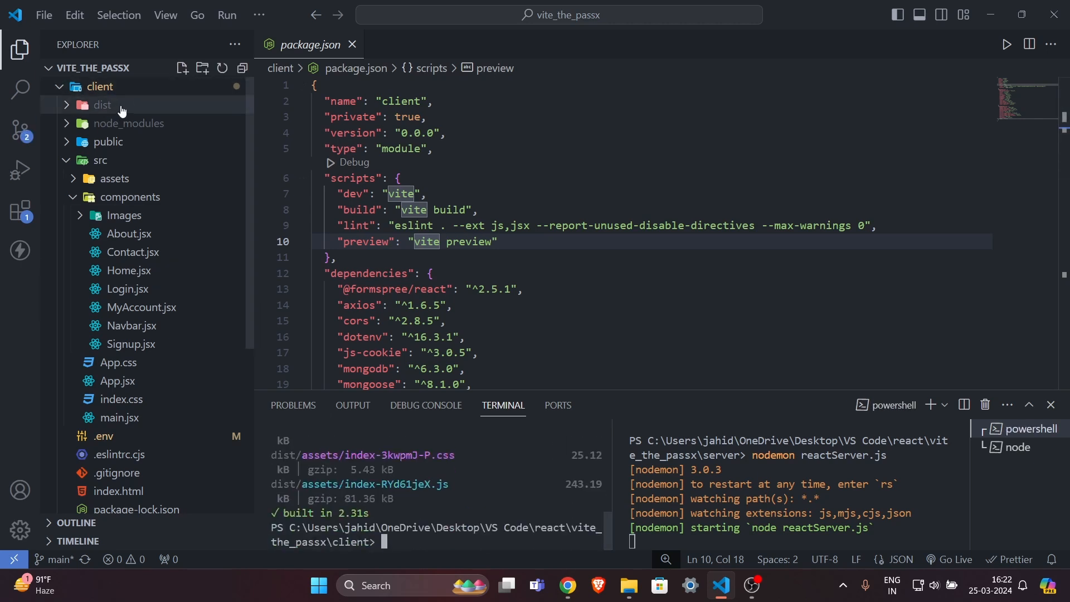
scroll(436, 507, up, 3)
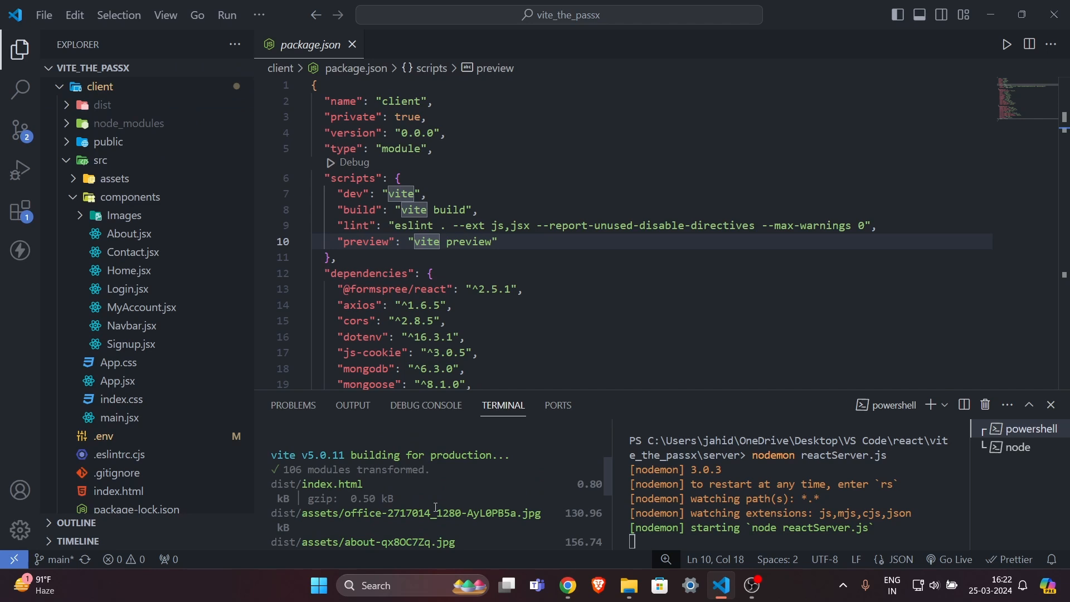
scroll(435, 507, down, 3)
drag(414, 528, 396, 484)
click(444, 544)
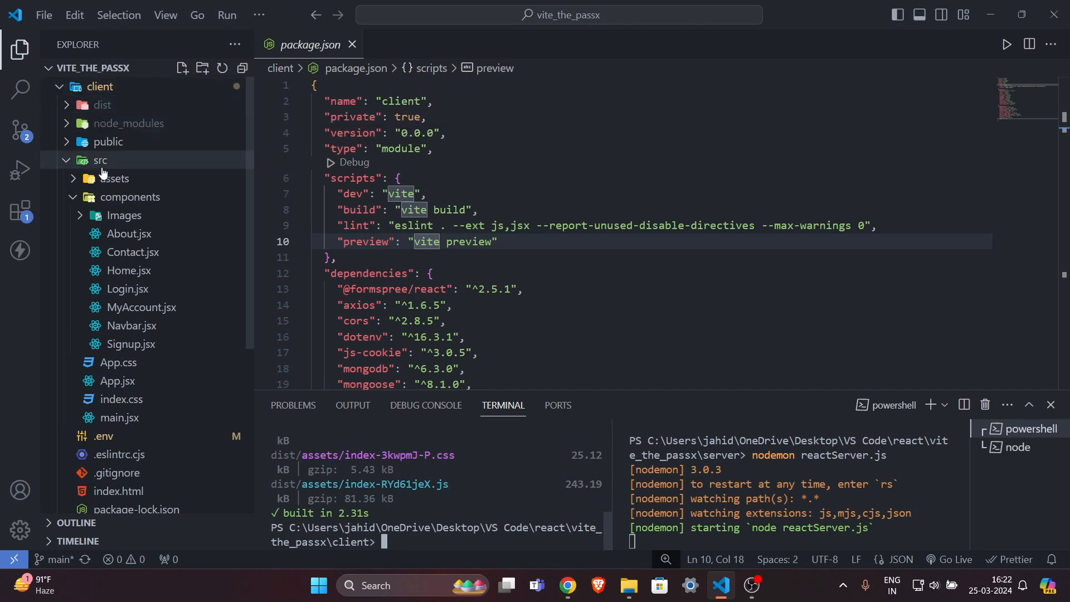
click(68, 86)
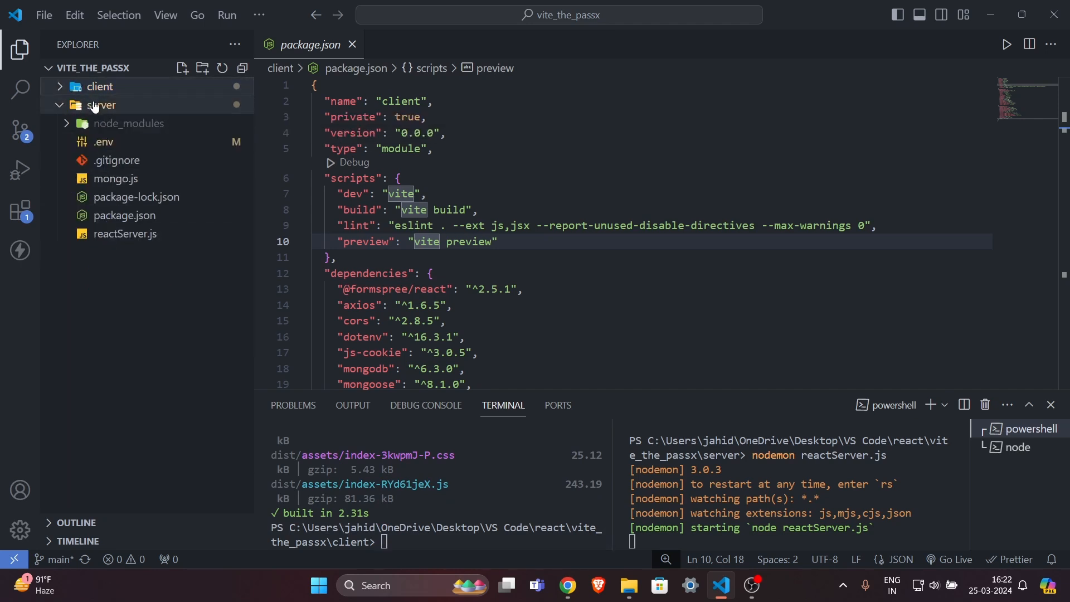
Open reactServer.js and inspect line 16, where PORT comes from process.env.MY_PORT or 8000.
click(114, 234)
drag(423, 228, 510, 307)
click(509, 308)
click(494, 339)
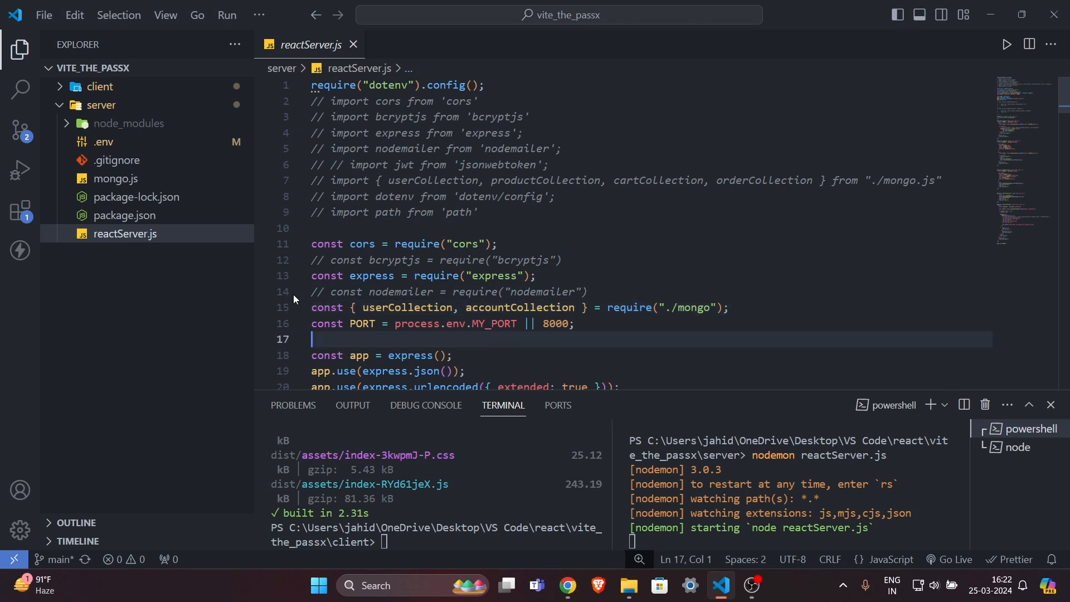
drag(401, 325, 518, 324)
click(517, 323)
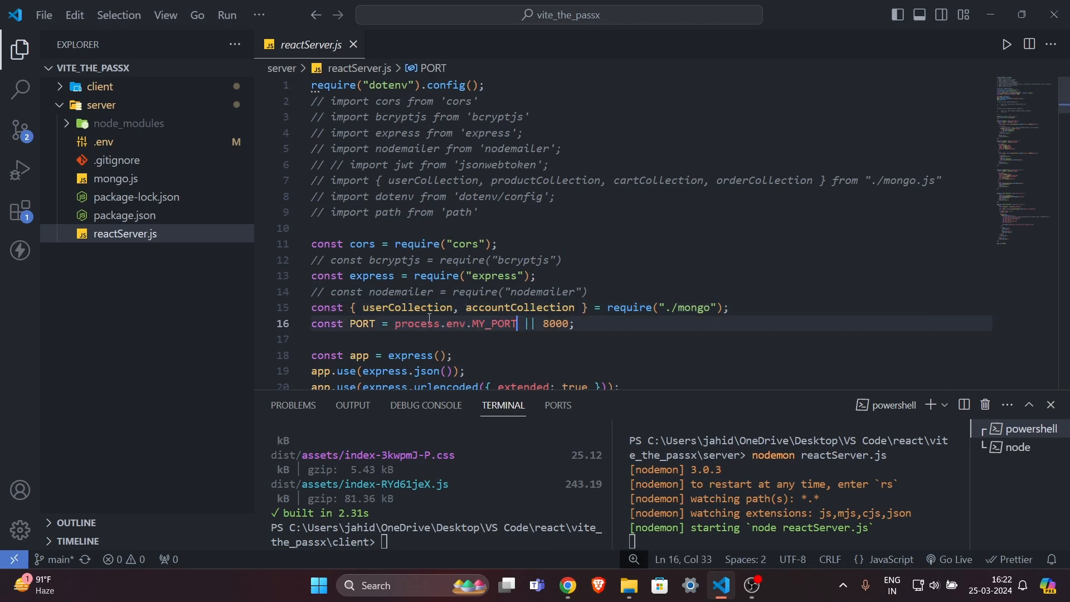
drag(393, 322, 518, 323)
click(515, 326)
double_click(452, 324)
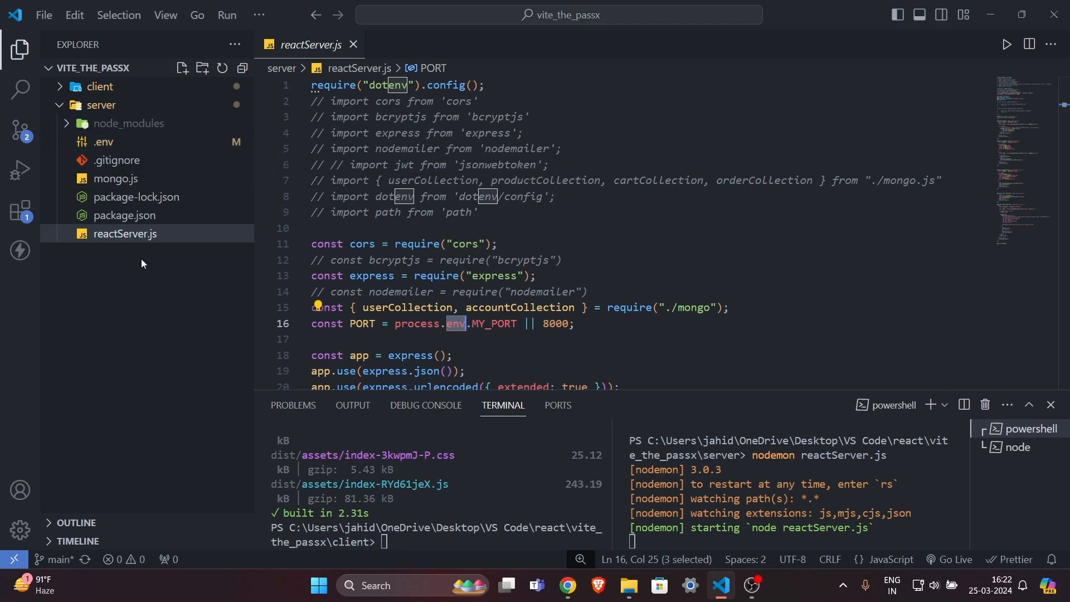
drag(383, 323, 490, 330)
click(522, 334)
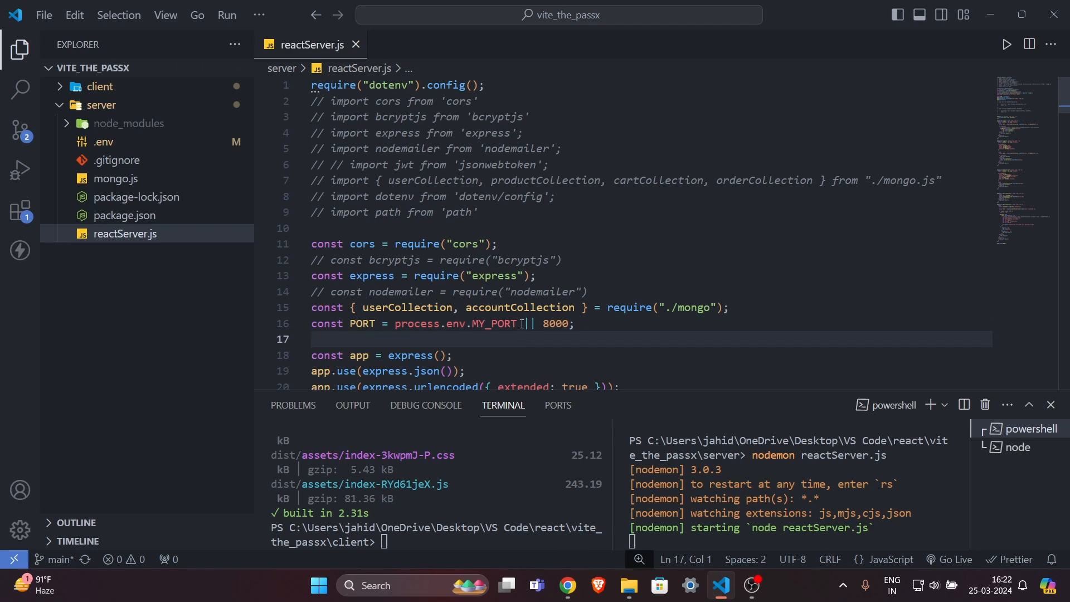
triple_click(428, 325)
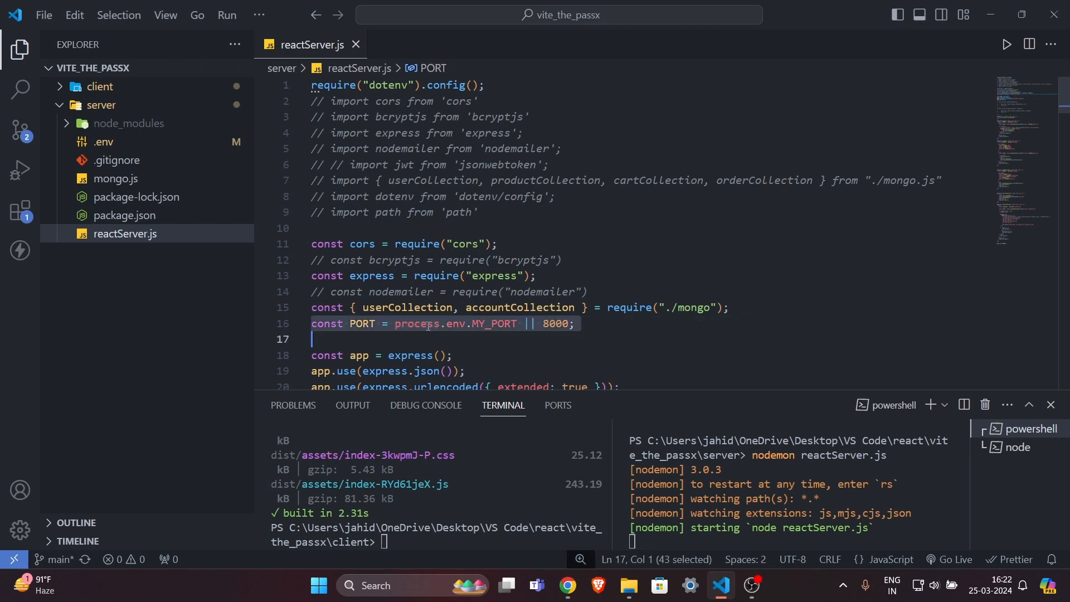
click(446, 337)
Check that app.listen(PORT) at the end of the file uses that port.
scroll(447, 336, down, 20)
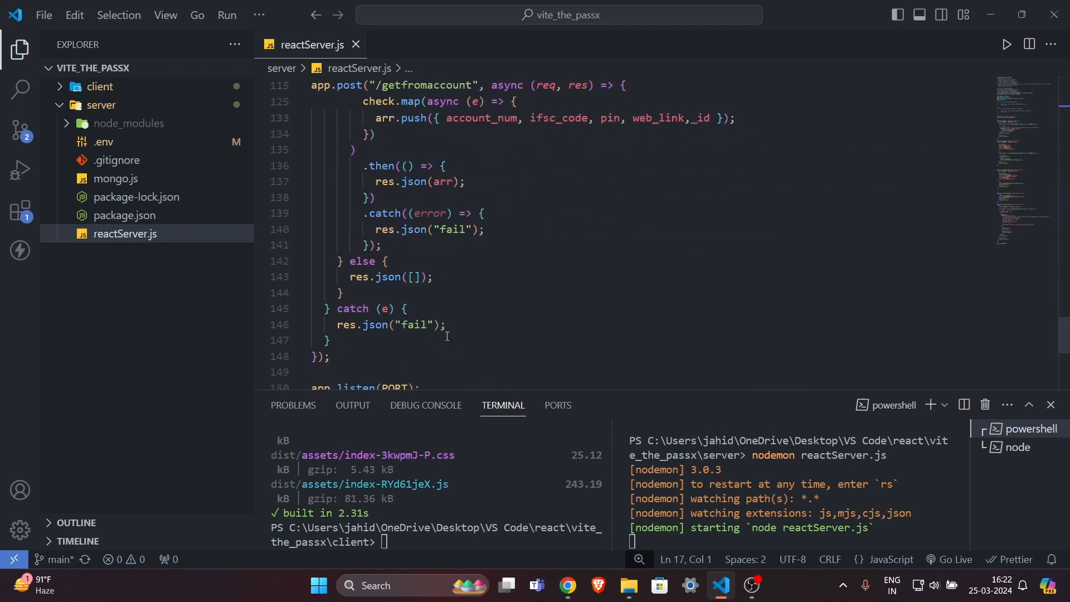
scroll(447, 336, down, 6)
scroll(435, 324, up, 2)
click(389, 297)
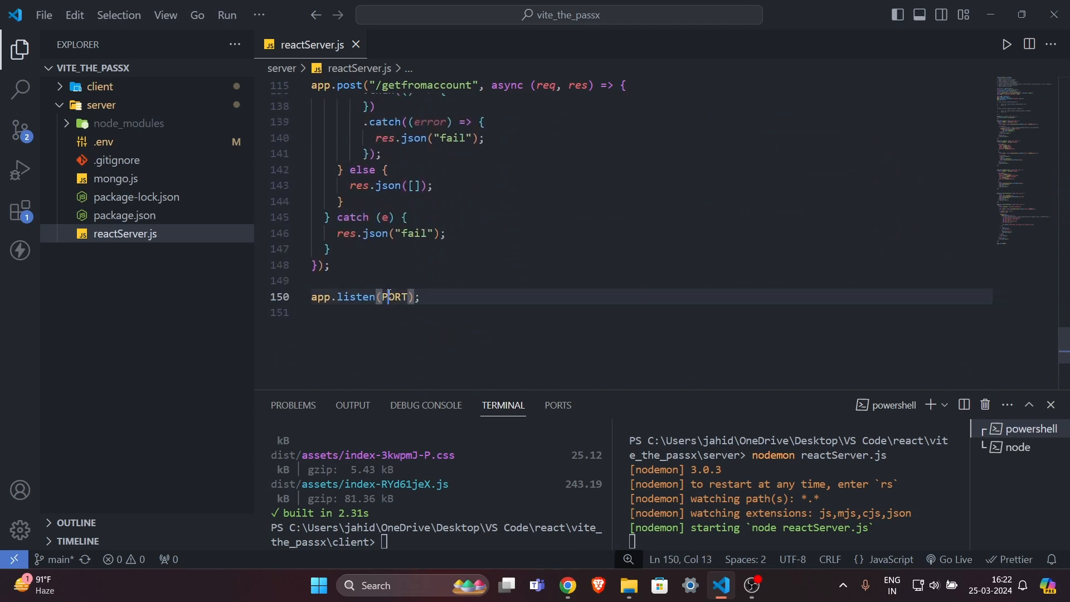
double_click(389, 297)
drag(342, 297, 394, 297)
click(439, 299)
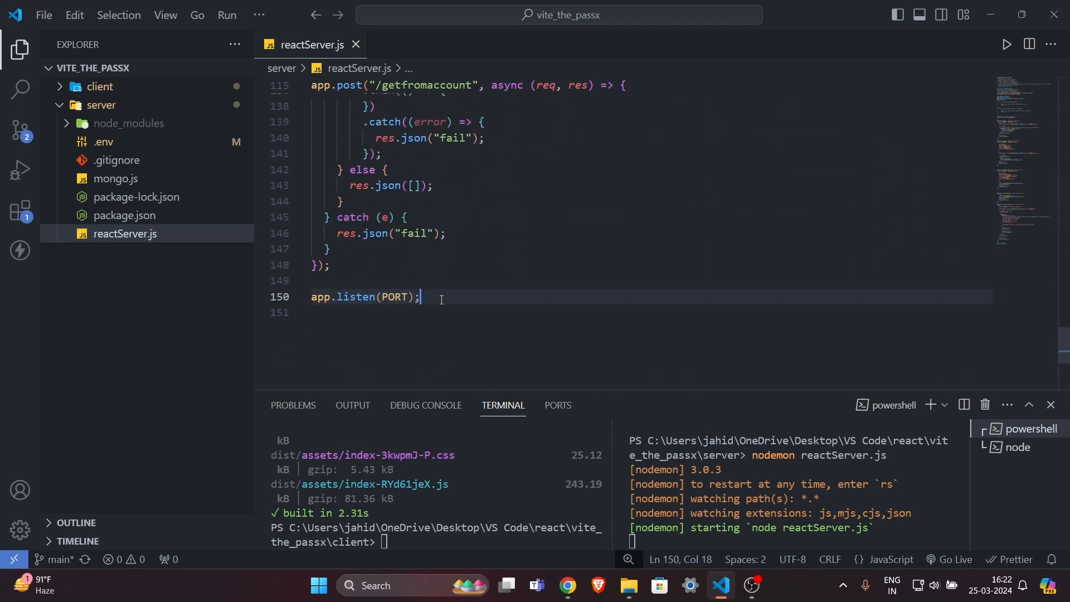
Open mongo.js and inspect the mongoose.connect call using process.env.MY_DATABASE_URL on line 3.
click(111, 177)
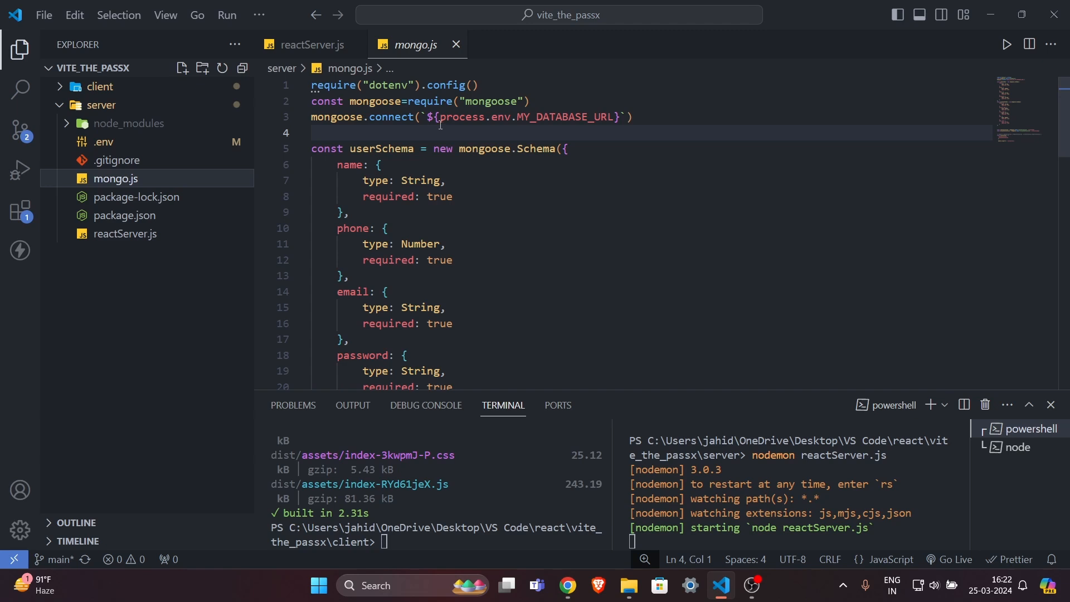
drag(443, 121, 617, 115)
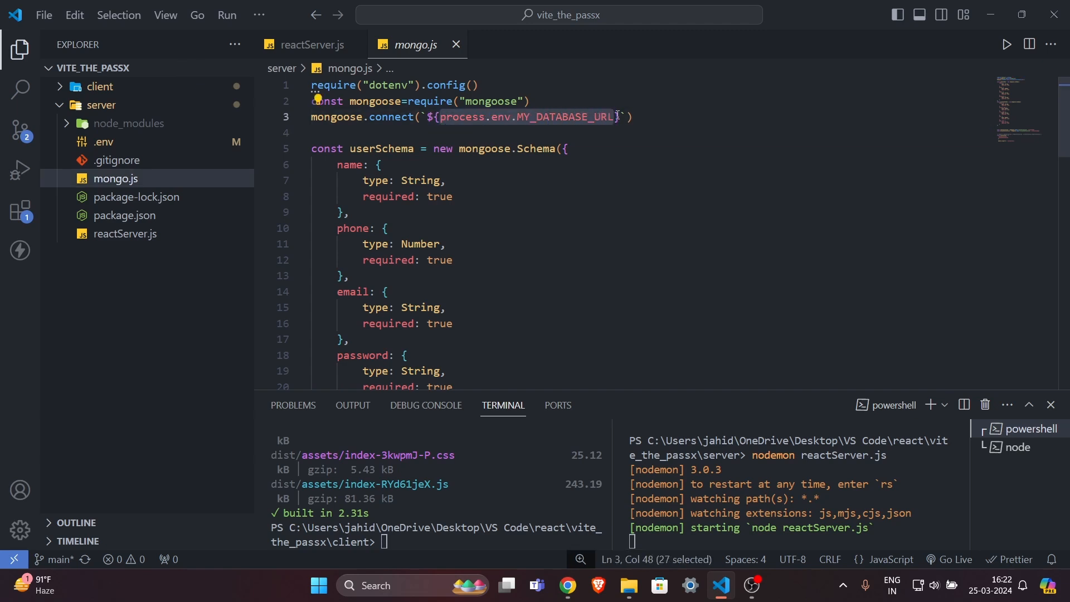
click(629, 132)
double_click(576, 118)
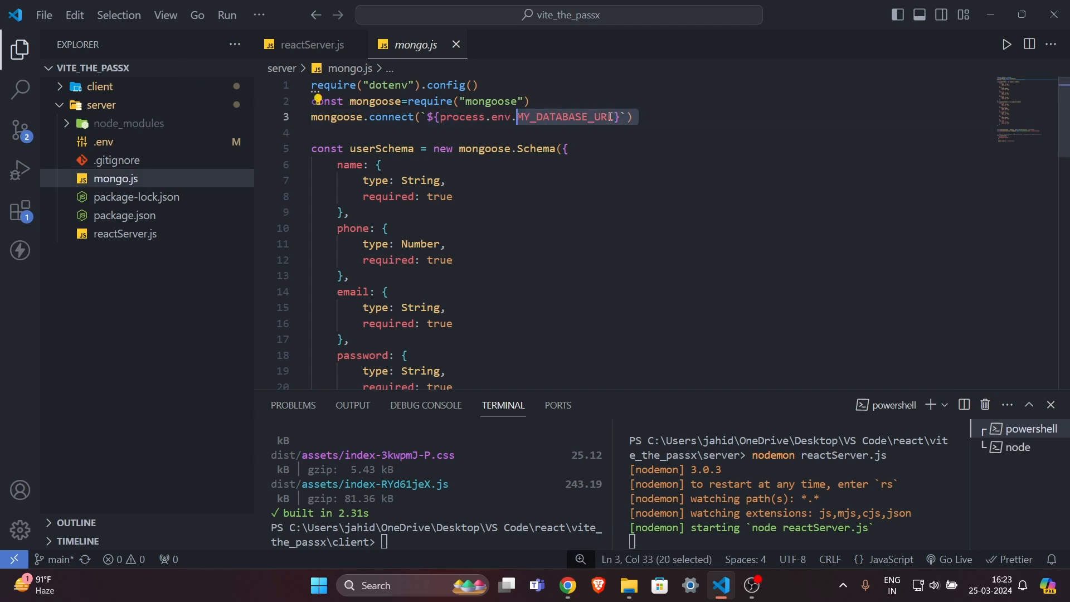
triple_click(575, 119)
click(599, 137)
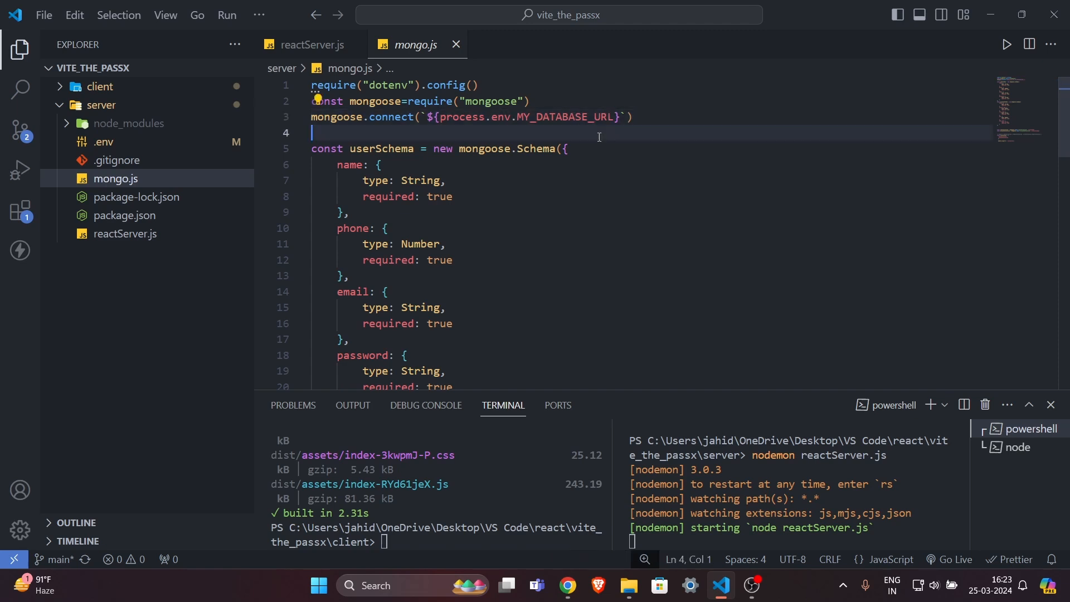
mouse_move(594, 123)
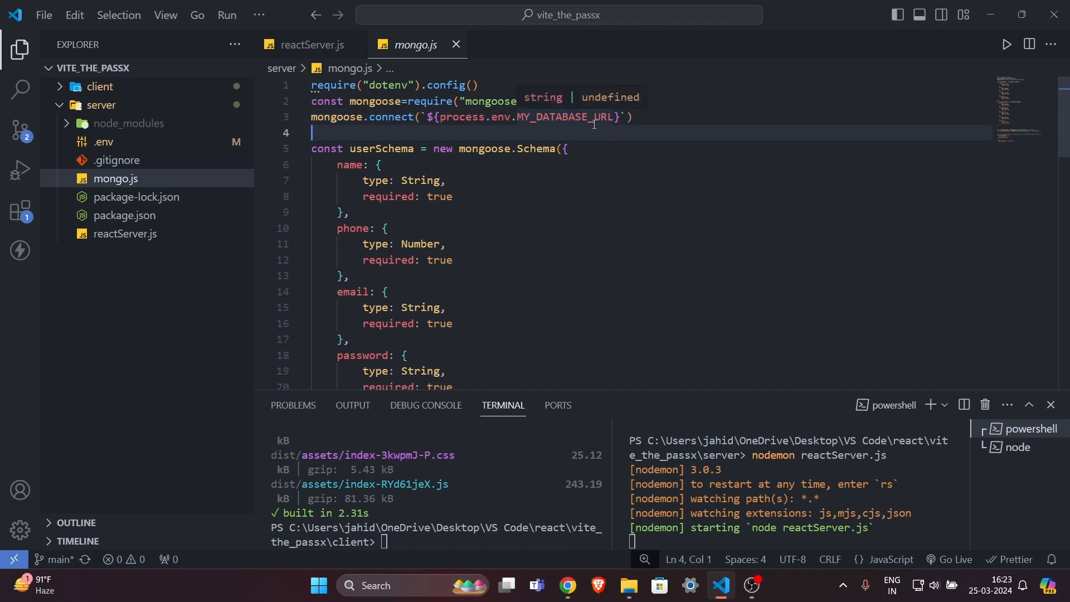
double_click(594, 119)
click(613, 146)
click(626, 138)
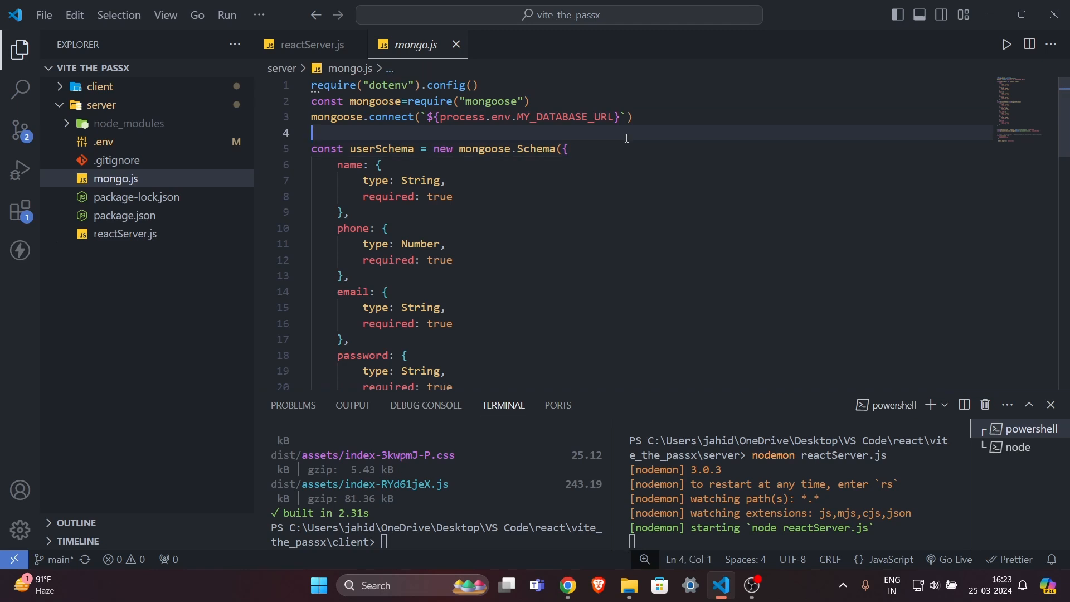
double_click(567, 115)
drag(595, 147, 536, 115)
double_click(539, 110)
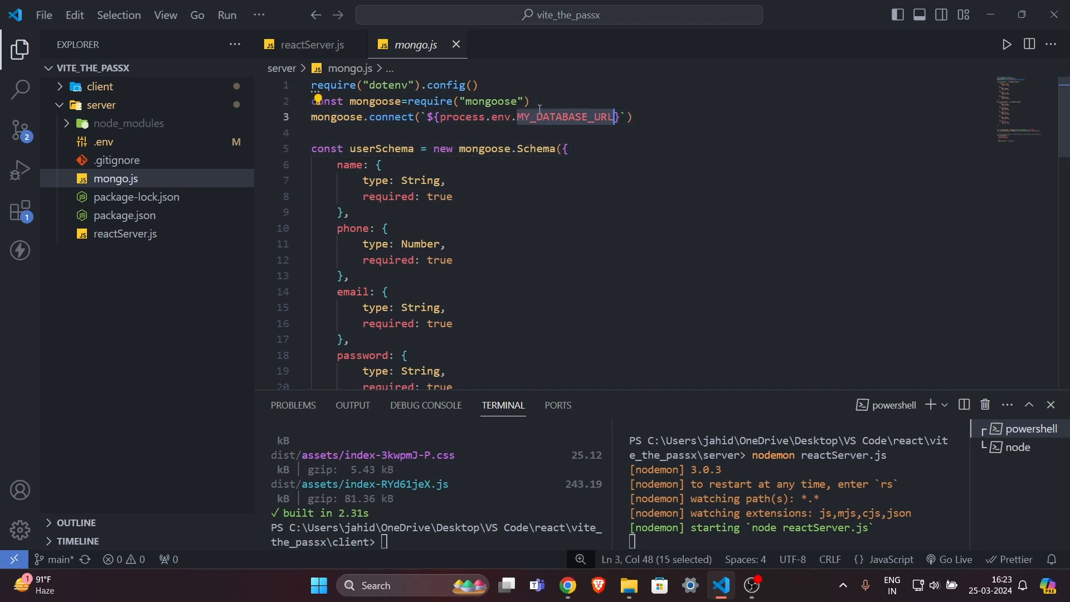
click(555, 117)
click(545, 134)
triple_click(529, 117)
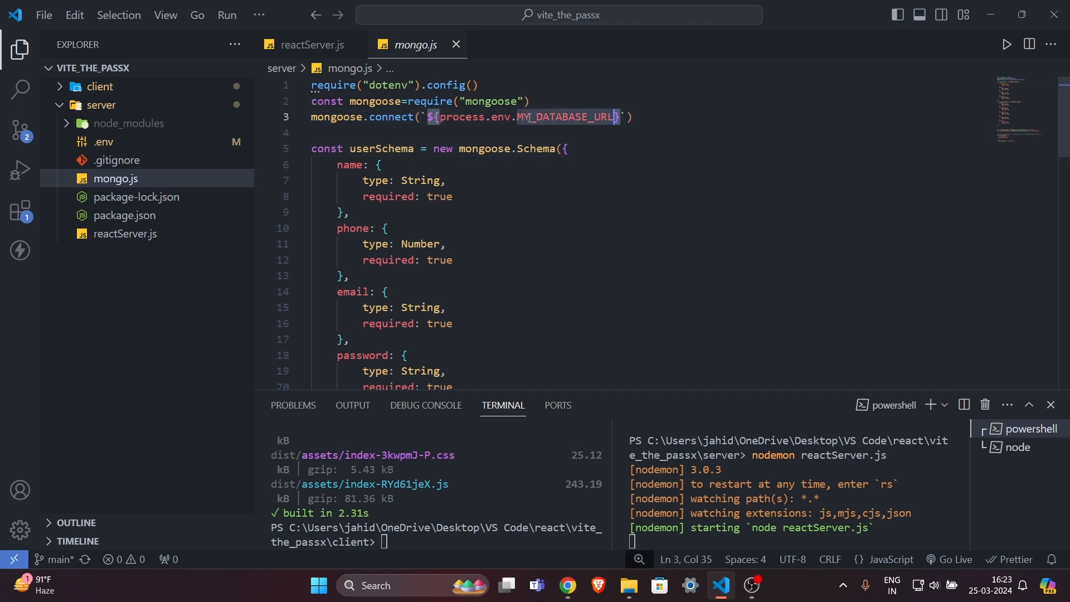
Return to the reactServer.js tab, then bring up the Render dashboard in the browser.
click(305, 45)
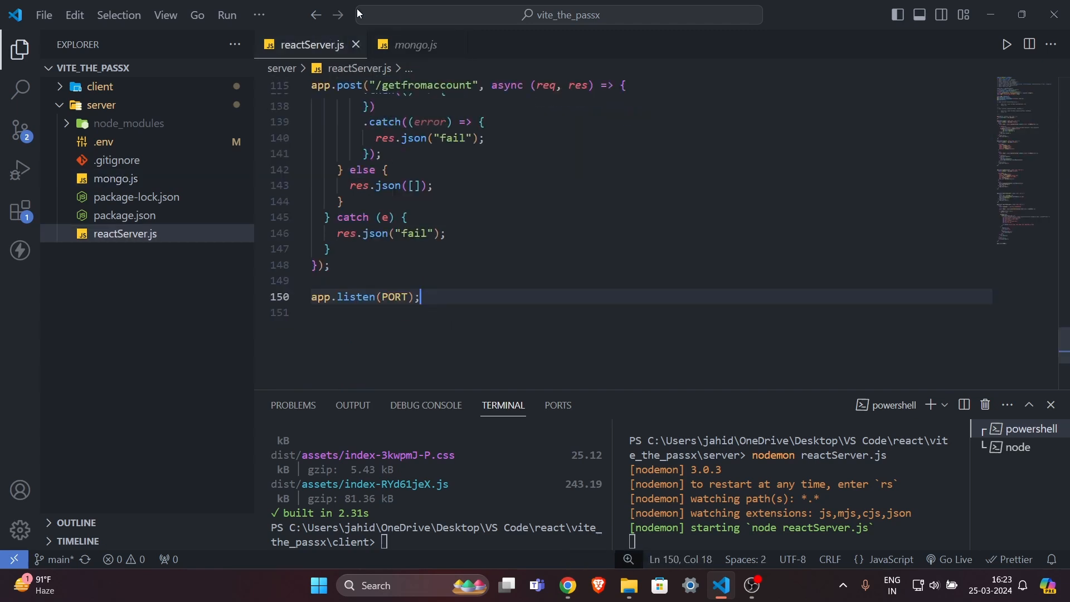
click(460, 174)
scroll(460, 174, up, 20)
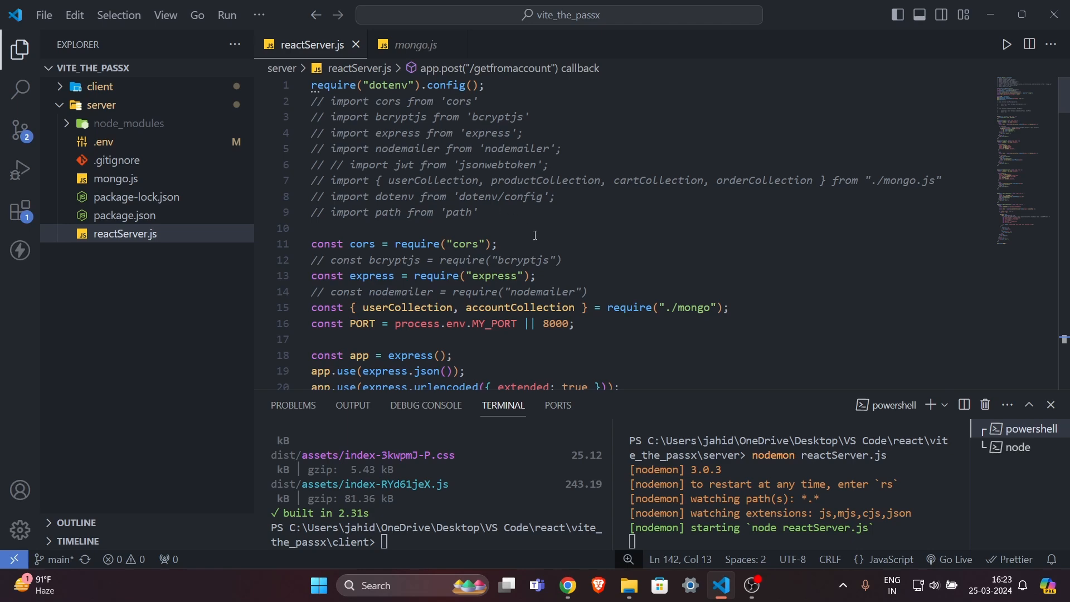
click(567, 585)
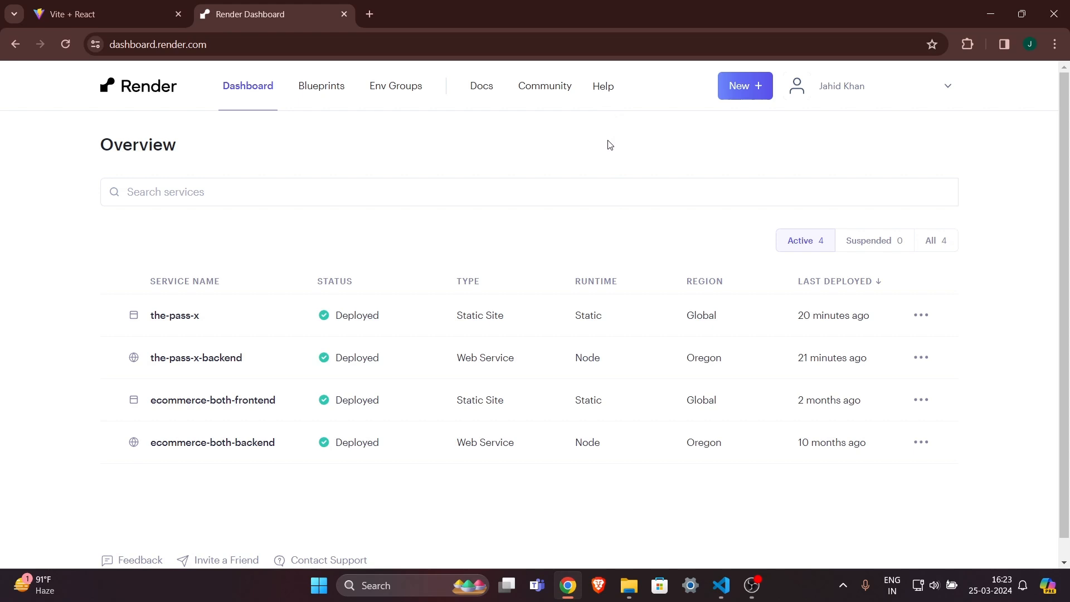
Choose Static Site from Render's New + menu.
click(734, 93)
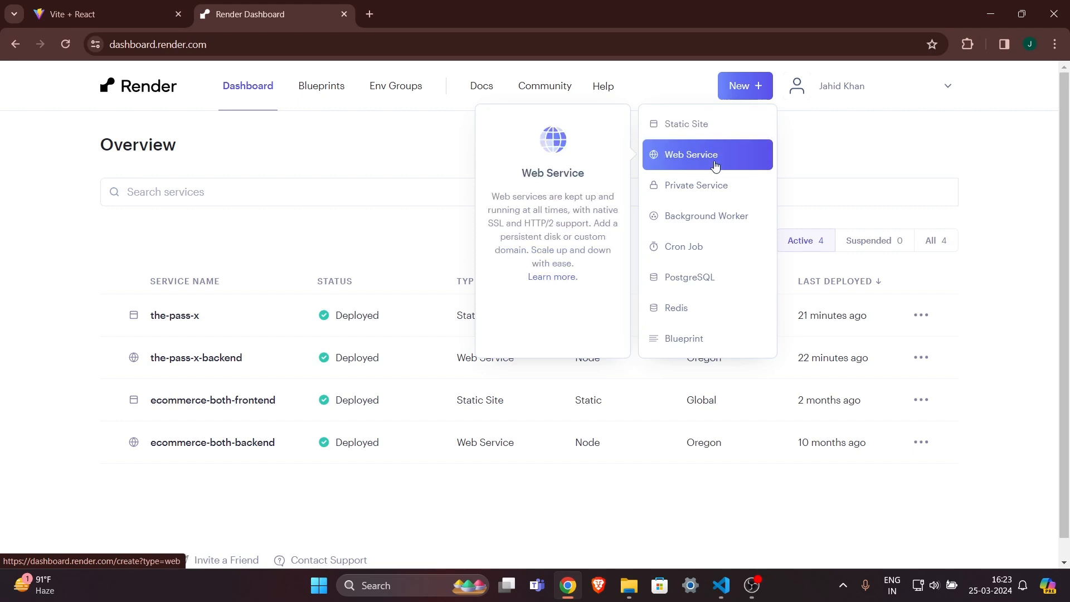
click(671, 127)
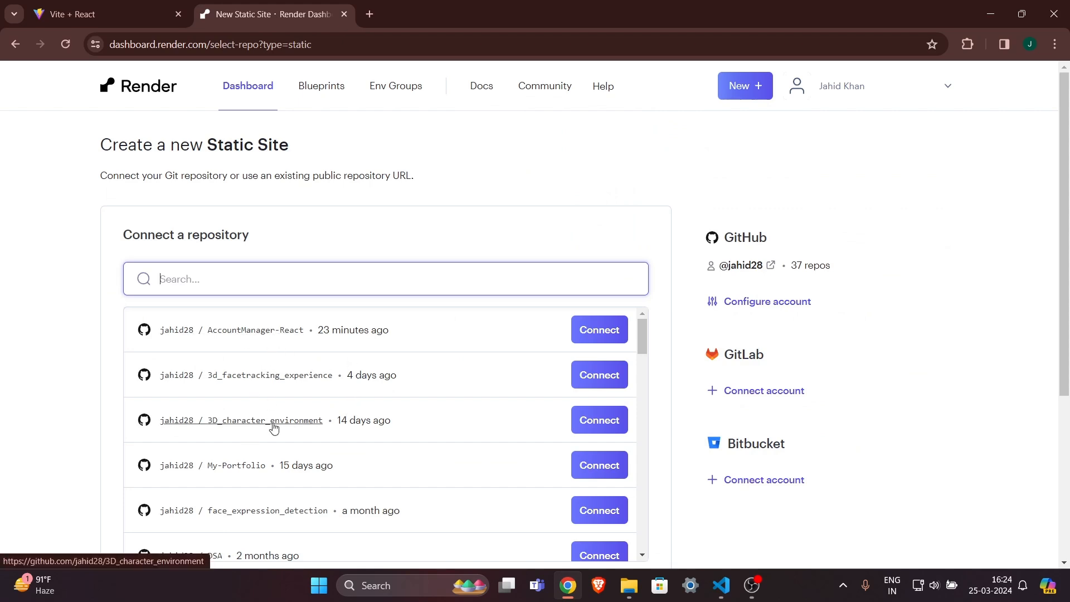
Connect the AccountManager-React repository to a new static site.
scroll(270, 425, down, 20)
scroll(273, 427, up, 20)
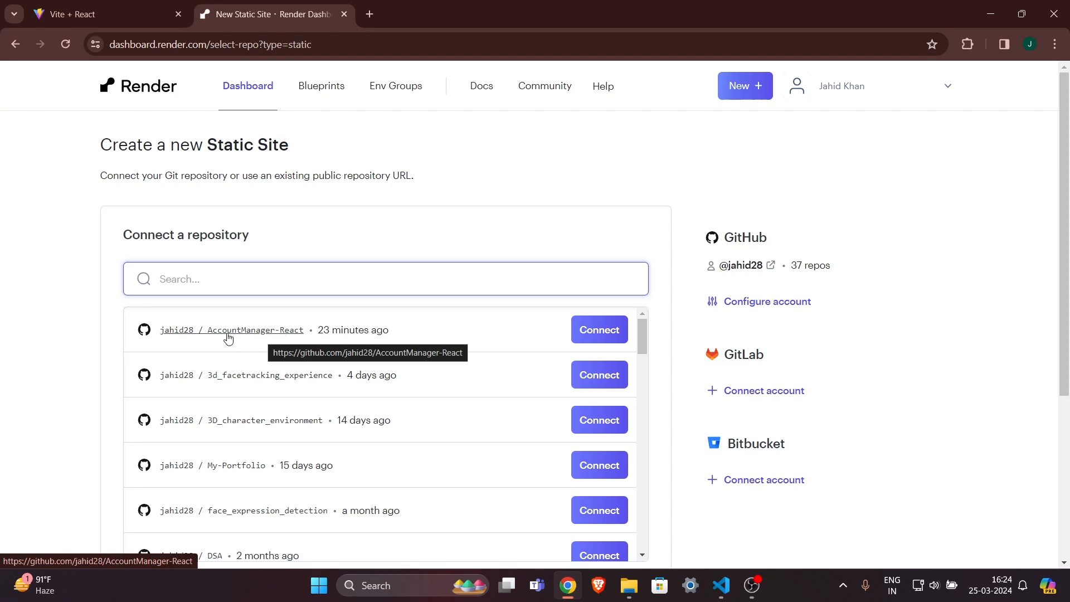
click(607, 336)
Open the Render community forum in a new tab, then return to the deploy form.
click(530, 76)
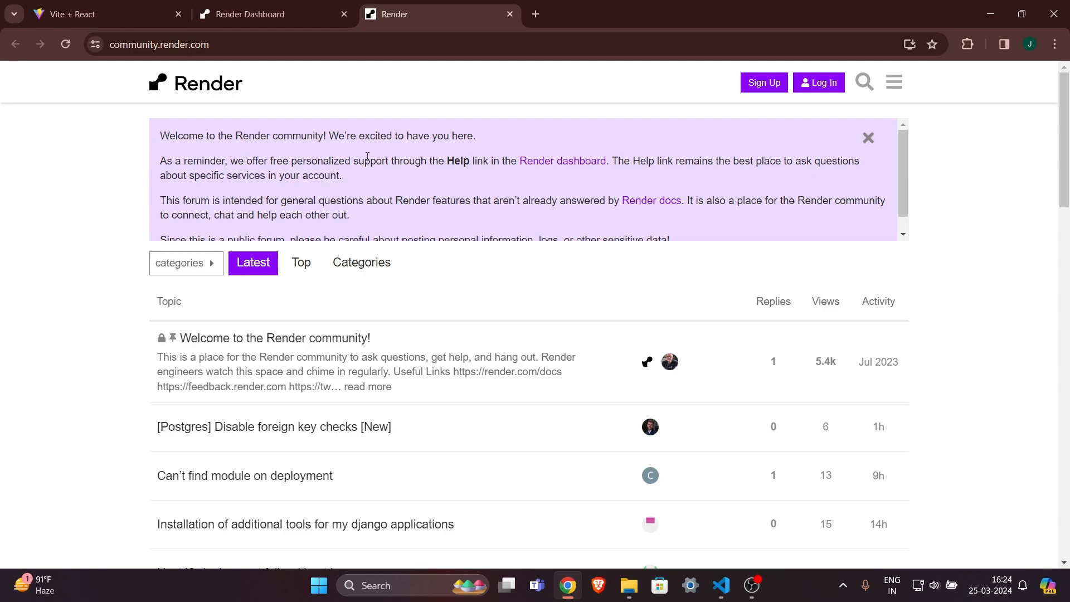
drag(336, 149, 386, 197)
click(387, 196)
scroll(405, 270, down, 3)
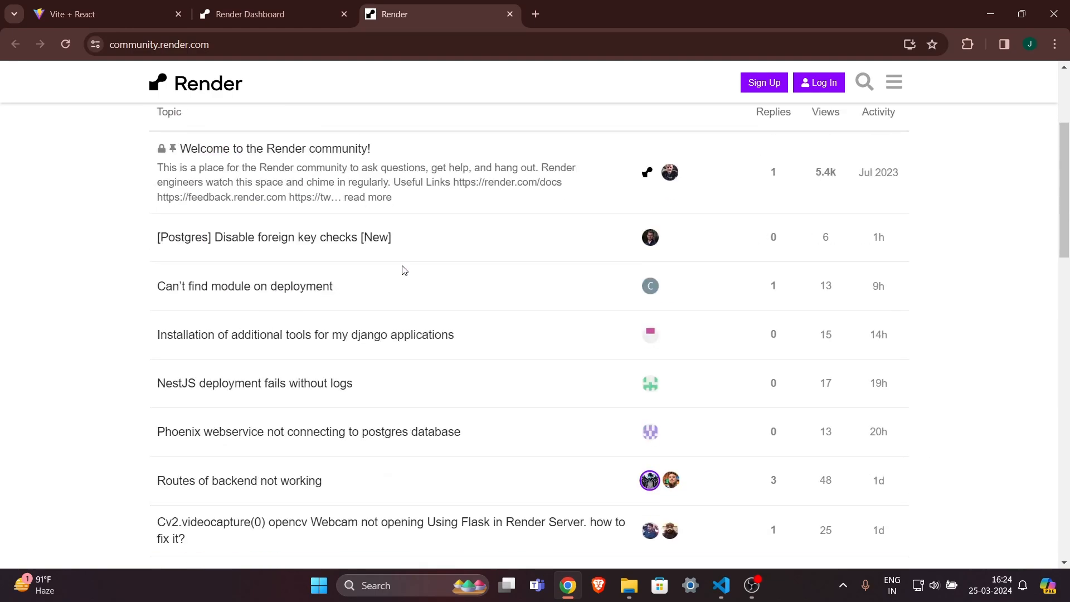
scroll(405, 270, up, 1)
scroll(402, 269, down, 10)
scroll(401, 270, up, 12)
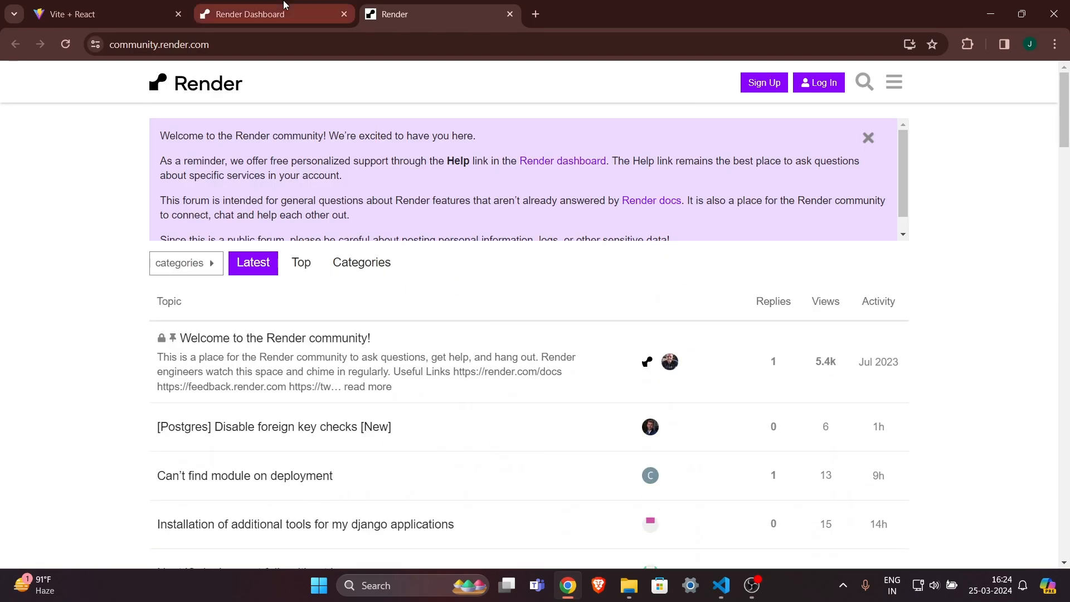
click(285, 4)
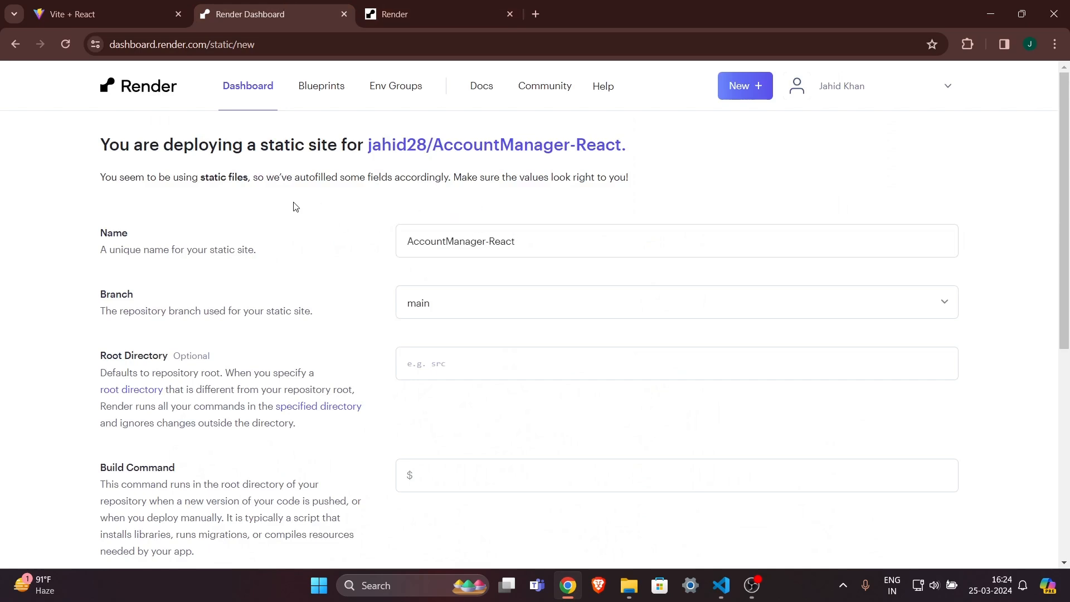
Rename the static site to AccountManager-React-frontend.
drag(177, 246, 277, 256)
click(277, 256)
triple_click(521, 250)
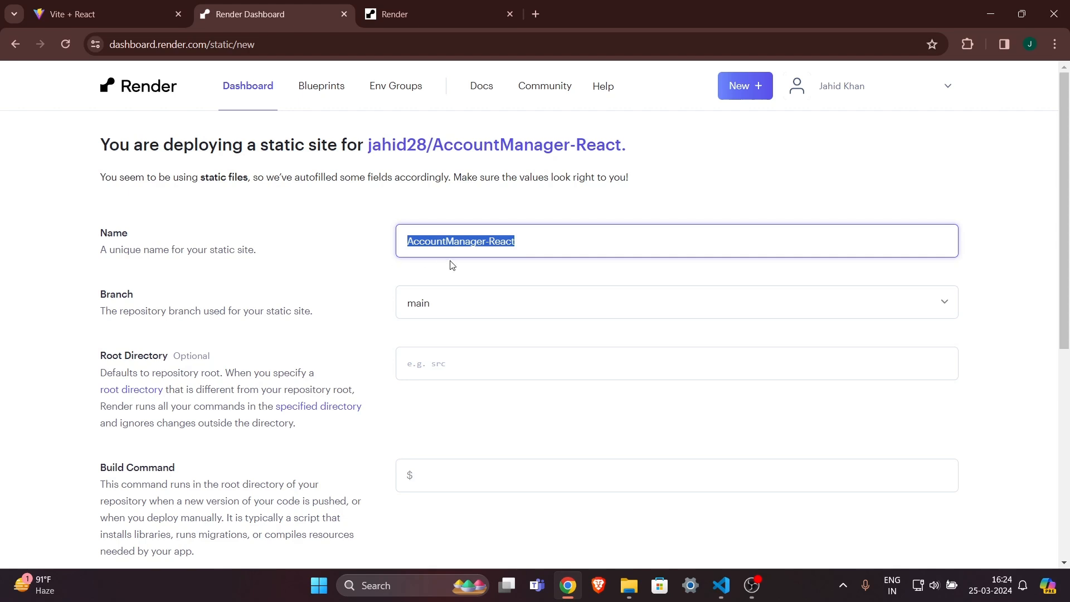
click(495, 275)
drag(540, 237, 258, 239)
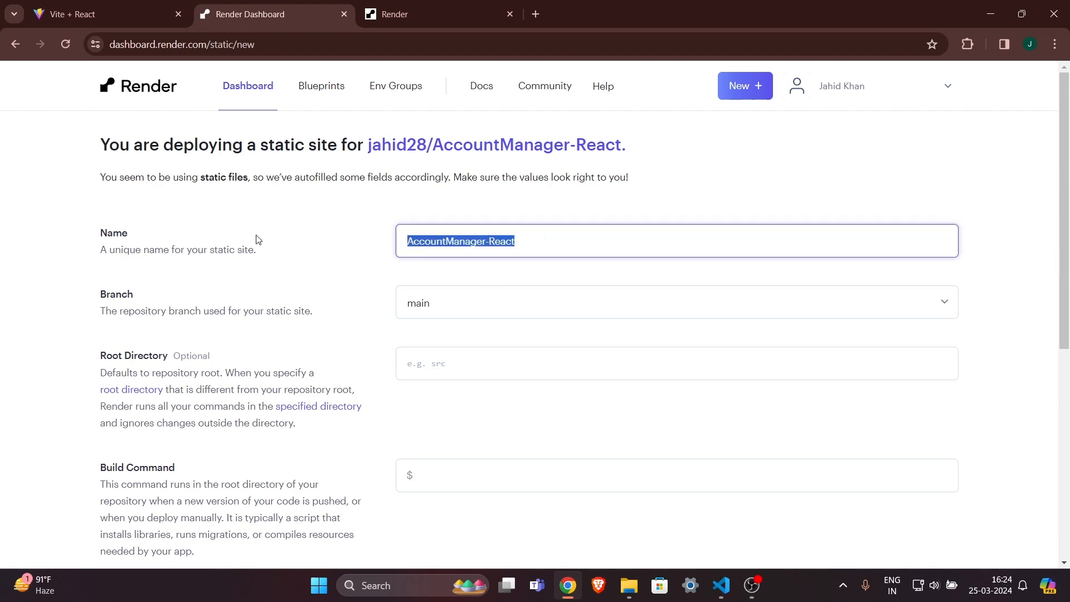
click(544, 241)
drag(544, 240, 311, 261)
click(463, 279)
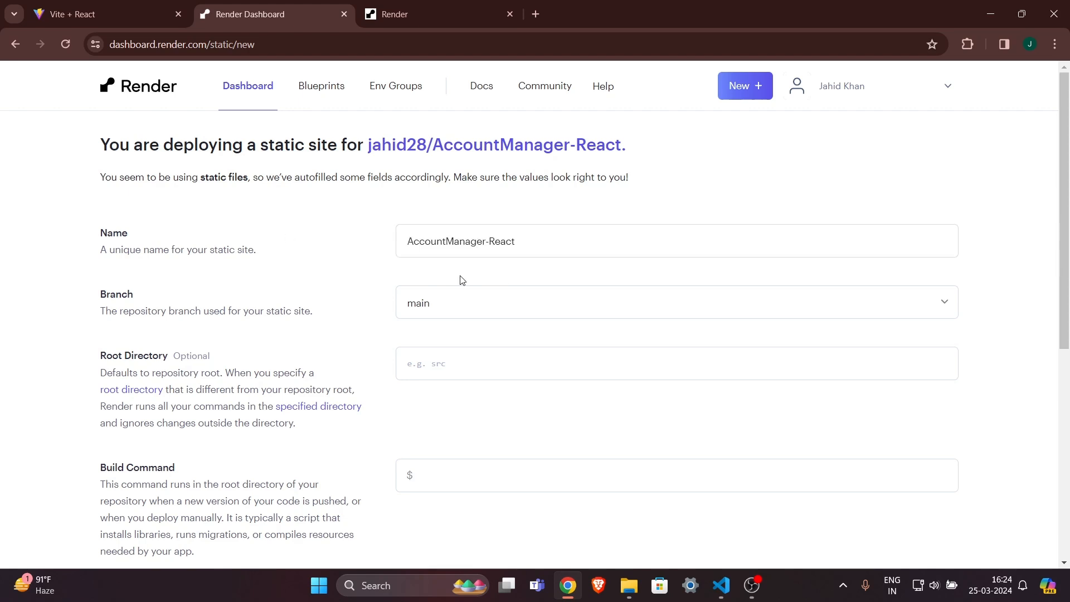
click(532, 239)
text(-)
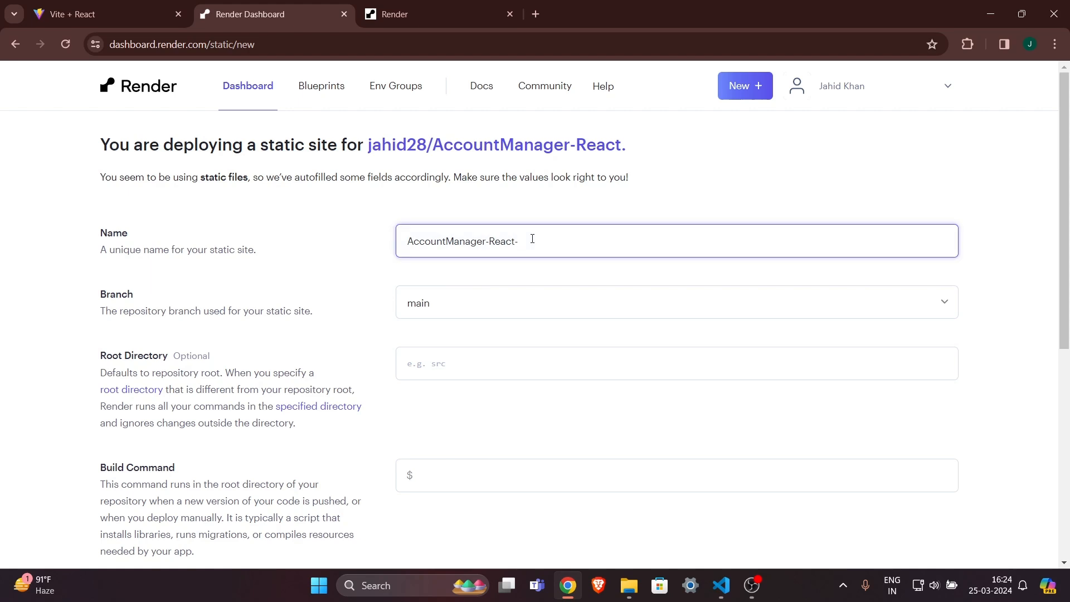
text(frontend)
drag(577, 239, 318, 243)
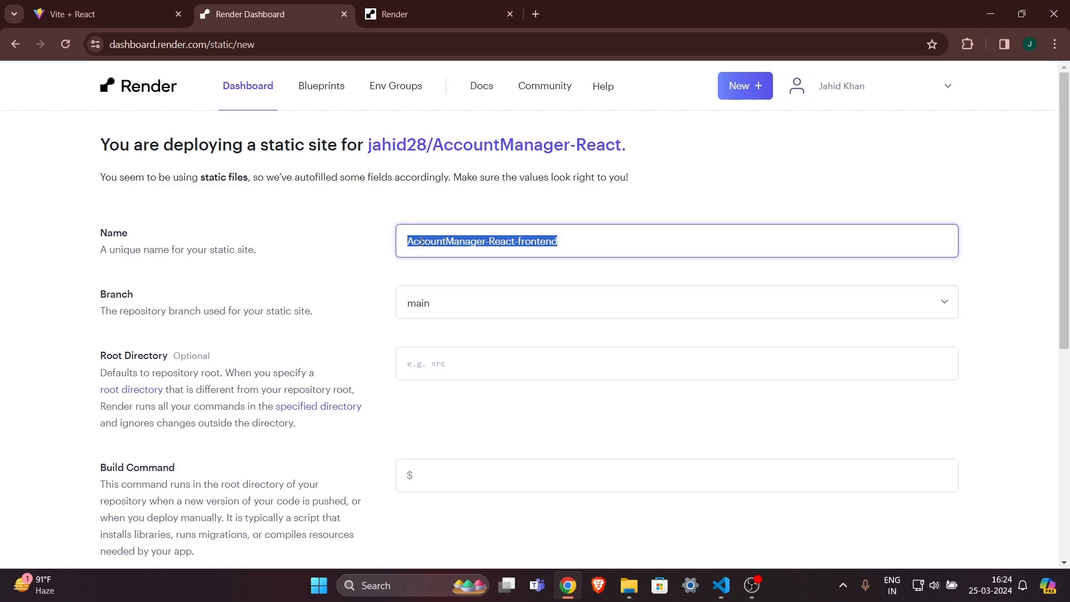
click(502, 273)
scroll(502, 274, down, 1)
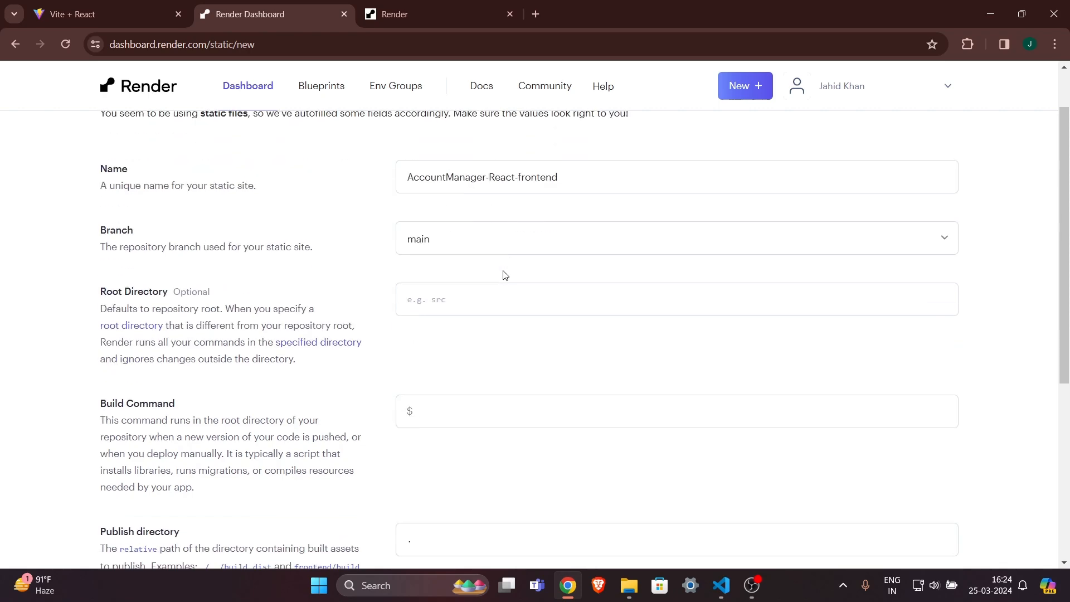
scroll(505, 274, up, 1)
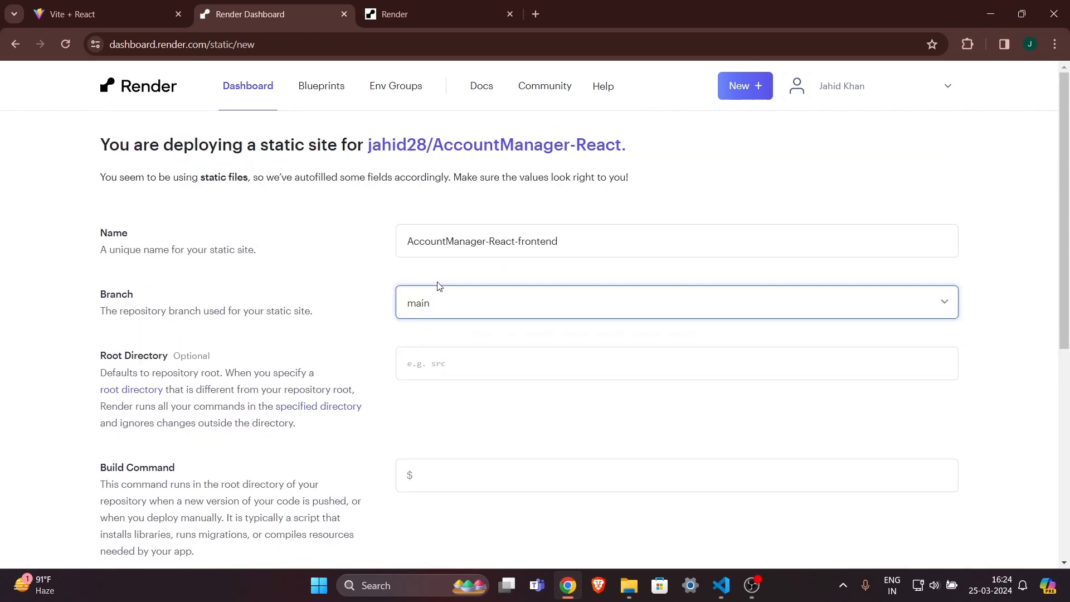
Keep main as the branch and set the root directory to client.
click(476, 306)
click(477, 308)
click(508, 355)
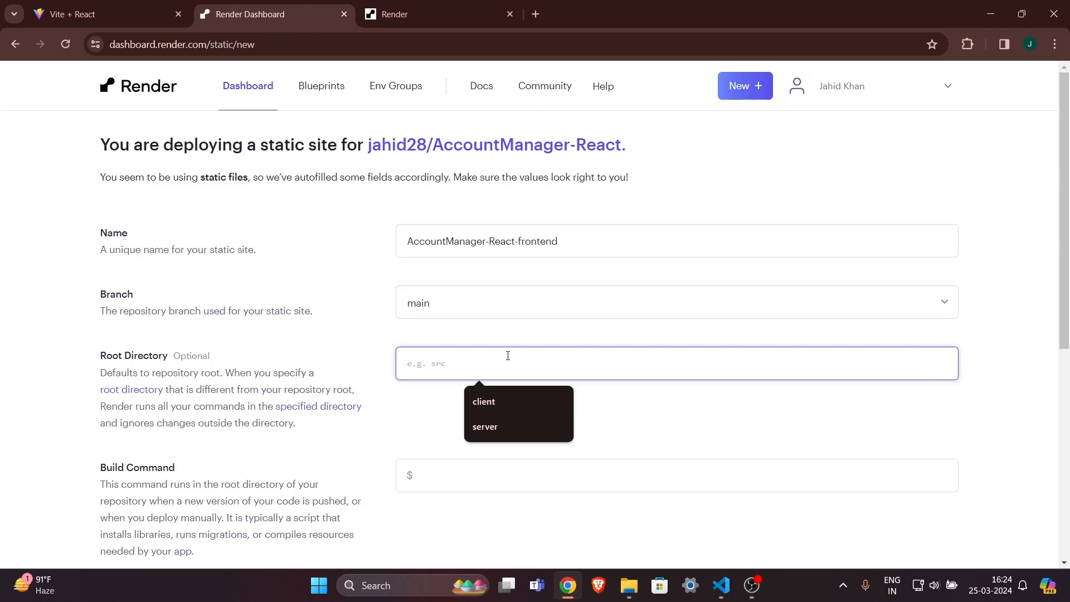
click(506, 407)
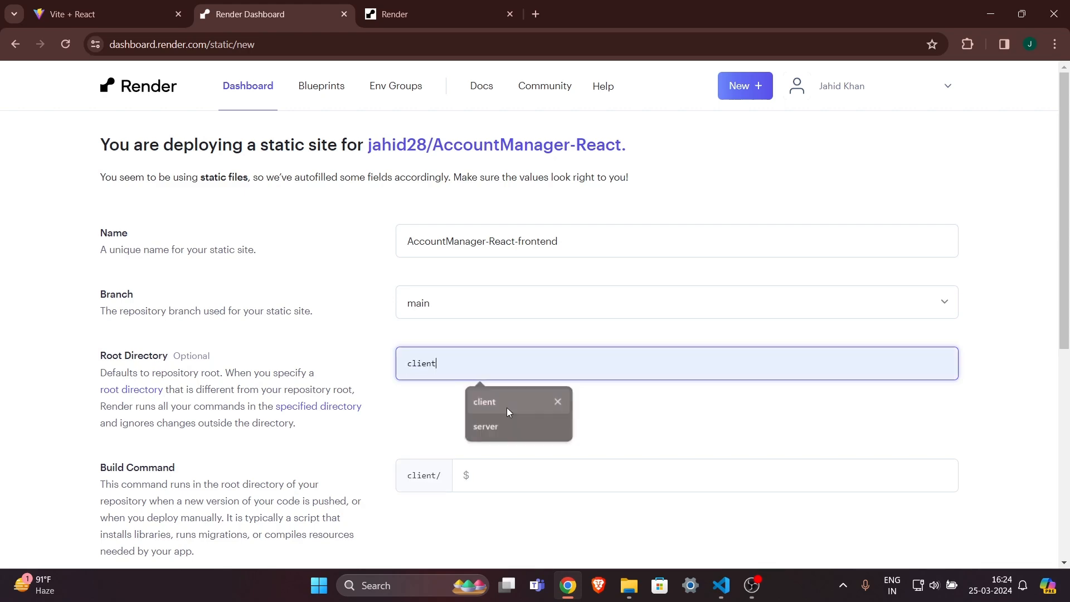
Check the client folder's contents in VS Code, then return to Render.
click(721, 585)
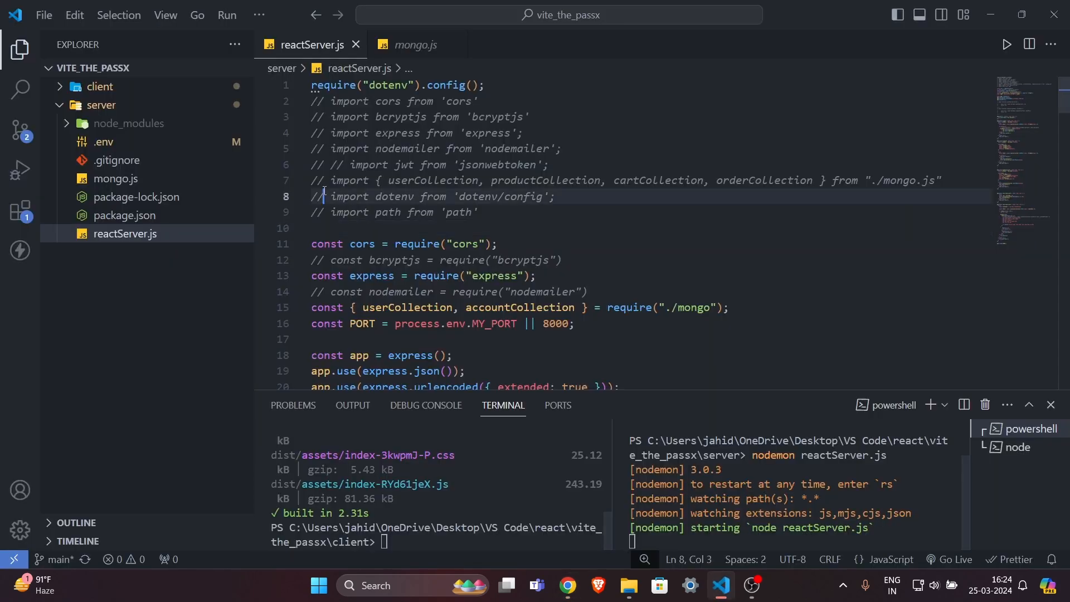
click(73, 88)
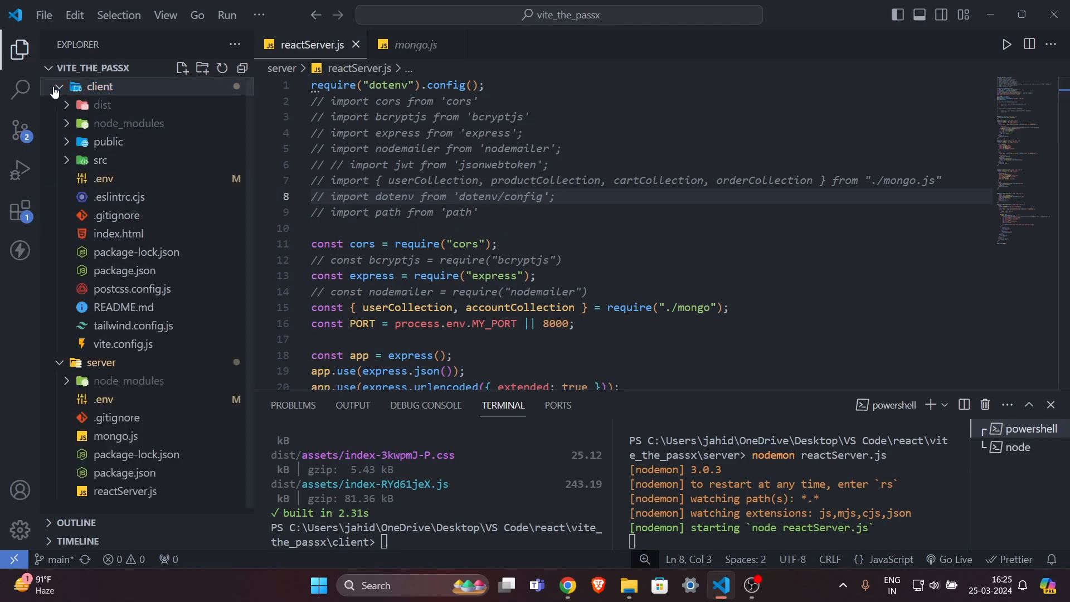
click(96, 88)
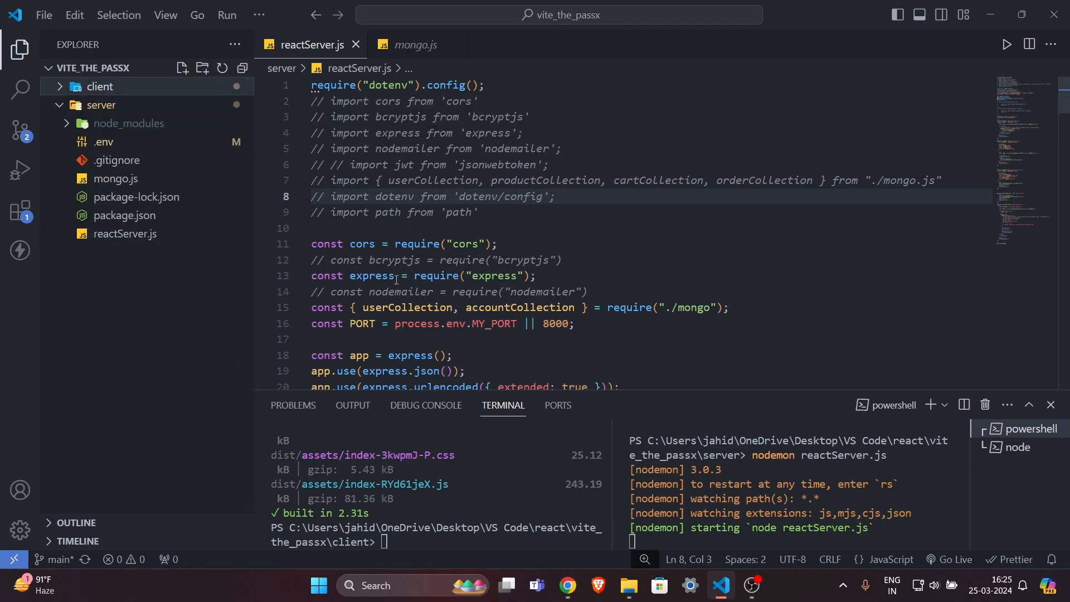
click(568, 586)
Review the build command npm install; npm run build.
click(512, 402)
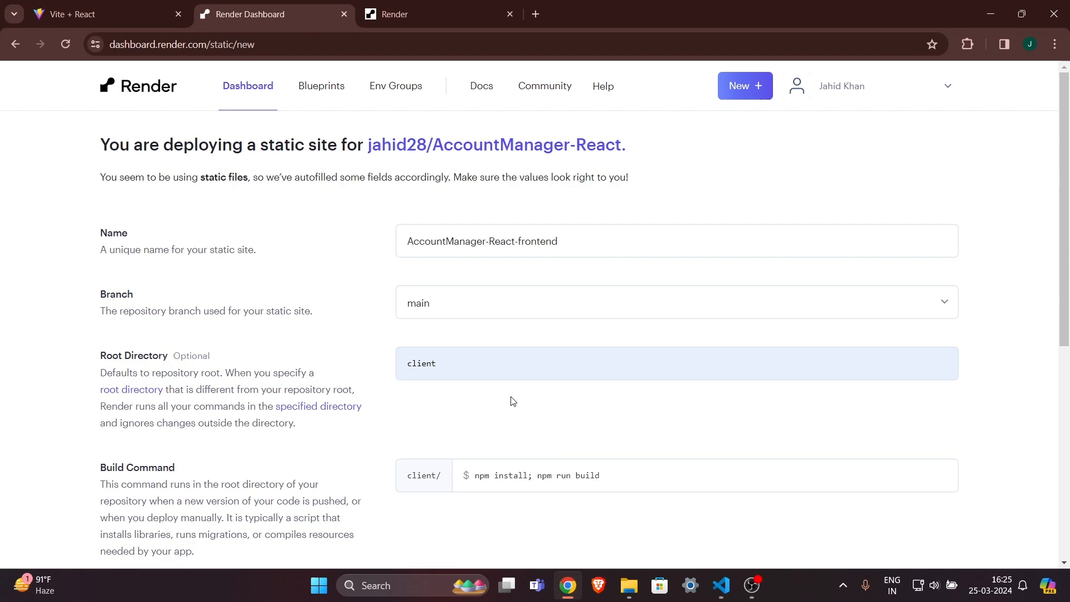
scroll(513, 399, down, 2)
drag(640, 365, 436, 366)
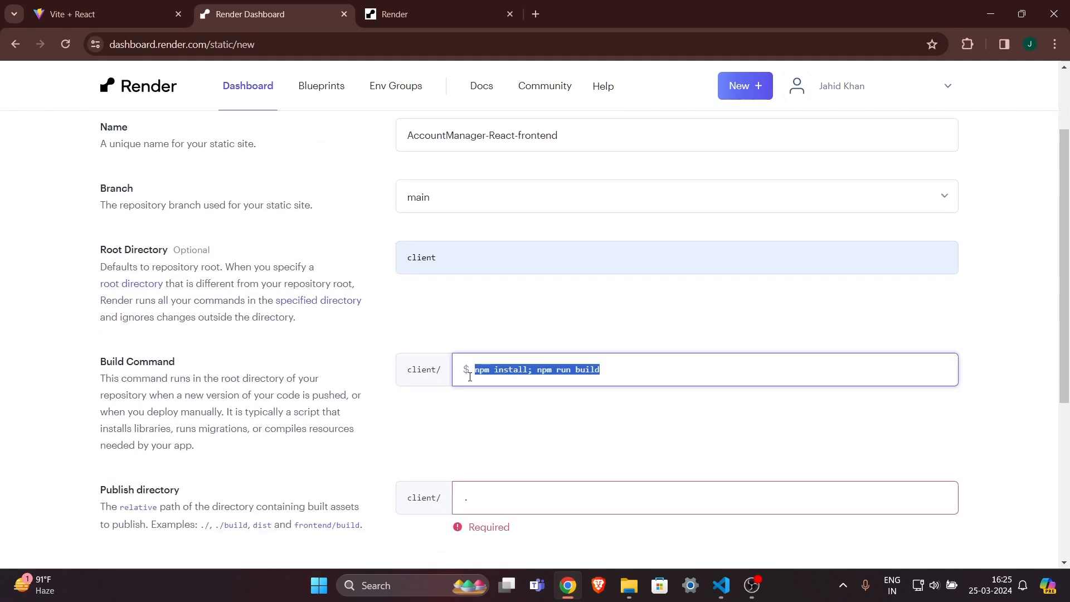
click(545, 410)
drag(613, 379, 450, 369)
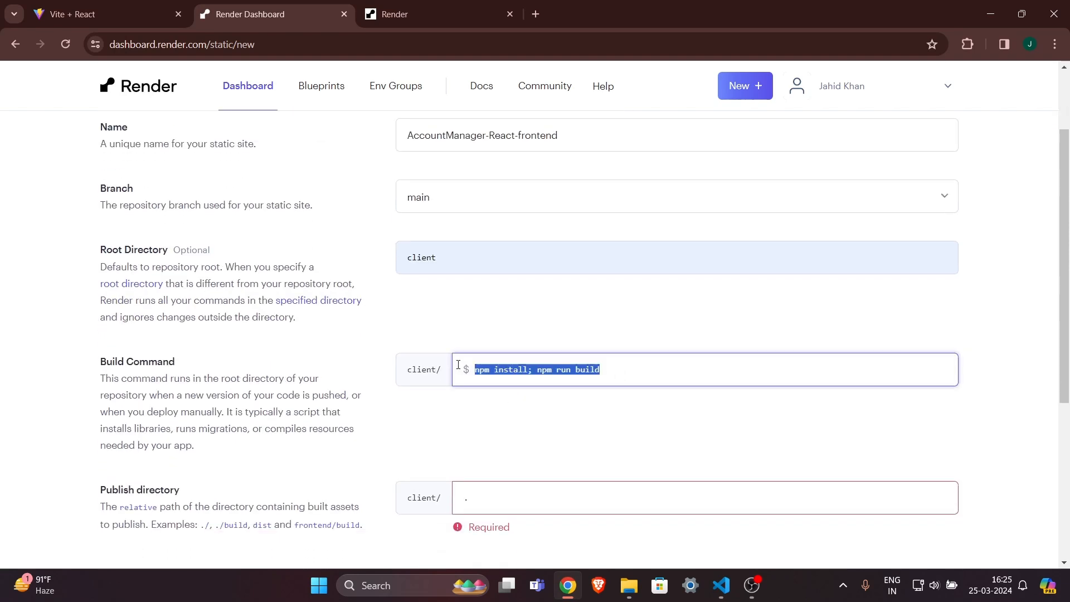
click(539, 421)
drag(613, 376, 457, 359)
click(574, 411)
drag(623, 364, 499, 370)
click(580, 404)
drag(619, 363, 409, 370)
click(502, 397)
drag(475, 369, 620, 372)
click(614, 372)
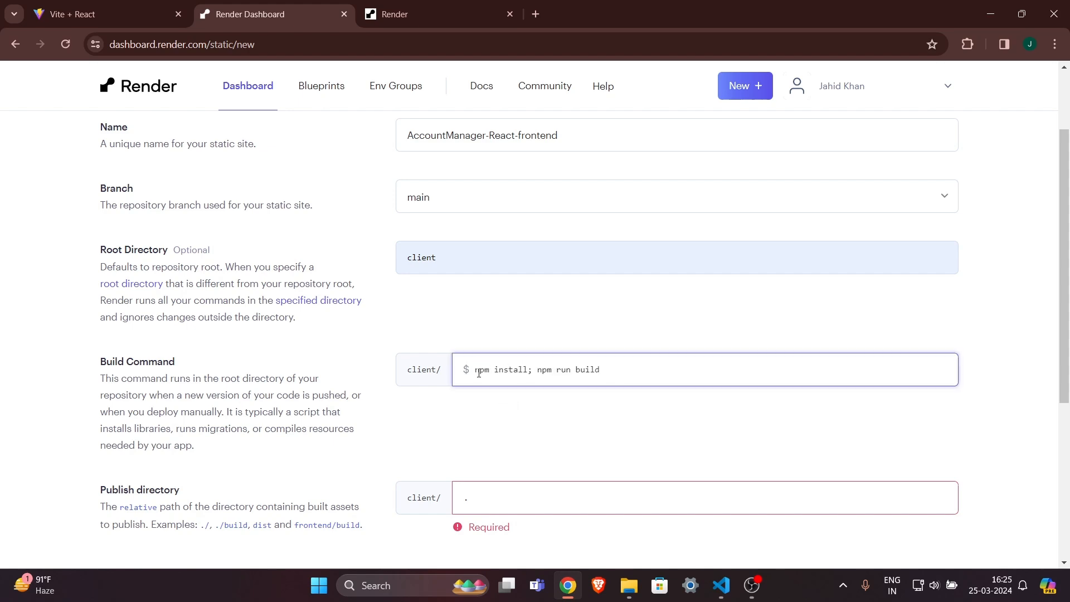
drag(478, 370, 600, 371)
click(585, 370)
scroll(589, 426, down, 2)
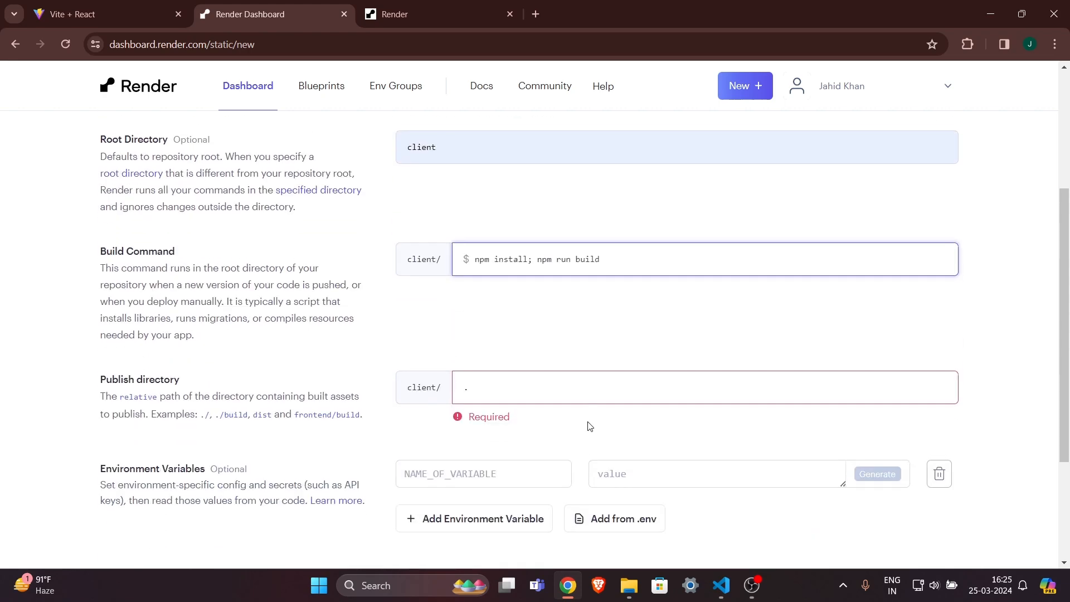
Set the publish directory to dist, under the client prefix.
drag(90, 405, 193, 404)
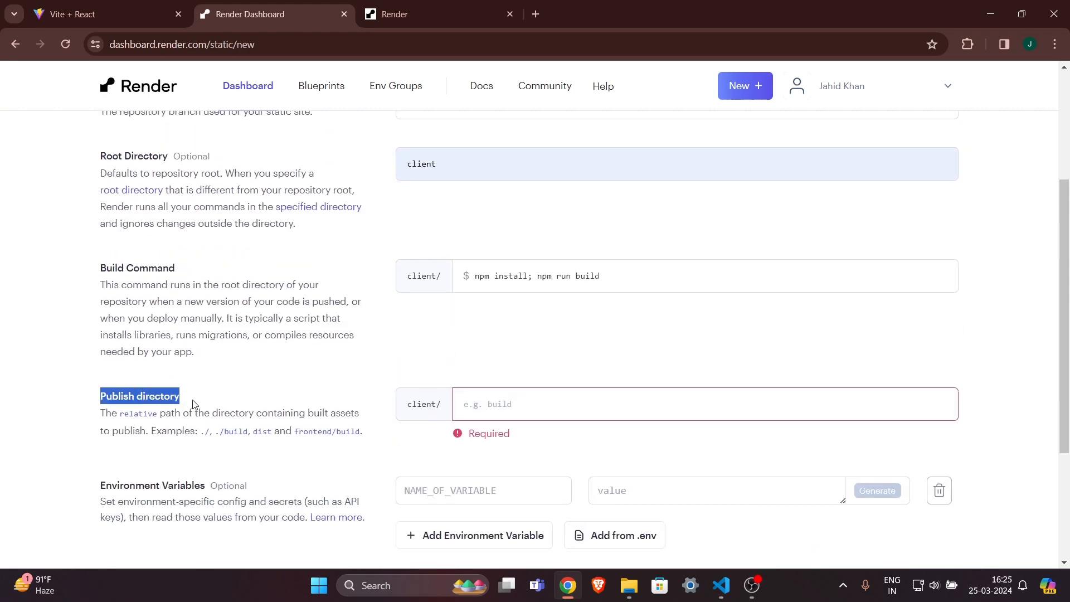
click(319, 397)
click(529, 403)
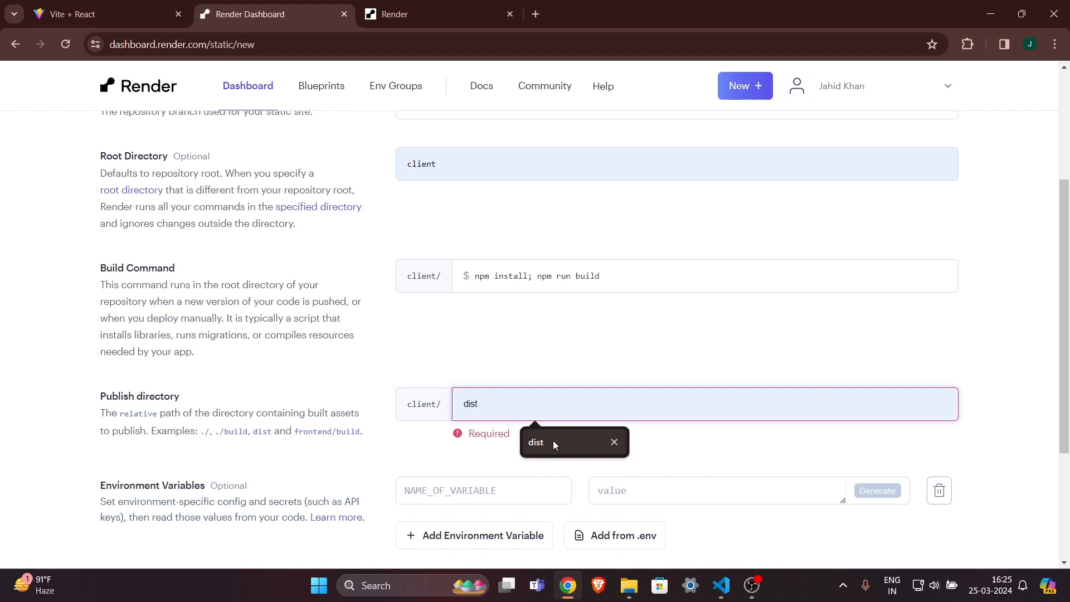
click(552, 440)
click(530, 434)
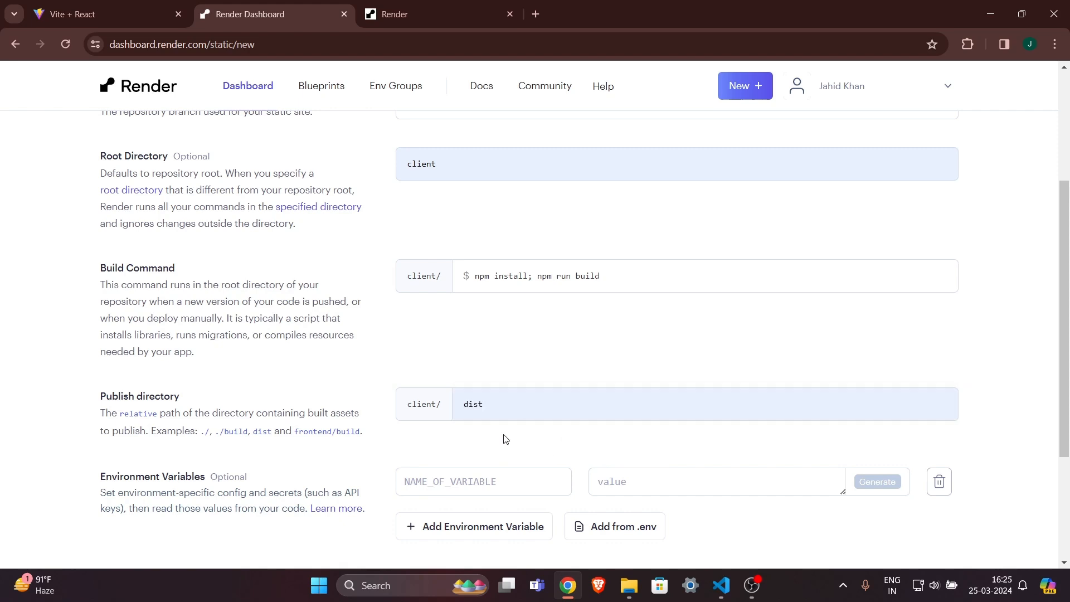
drag(409, 405, 436, 408)
drag(504, 405, 422, 412)
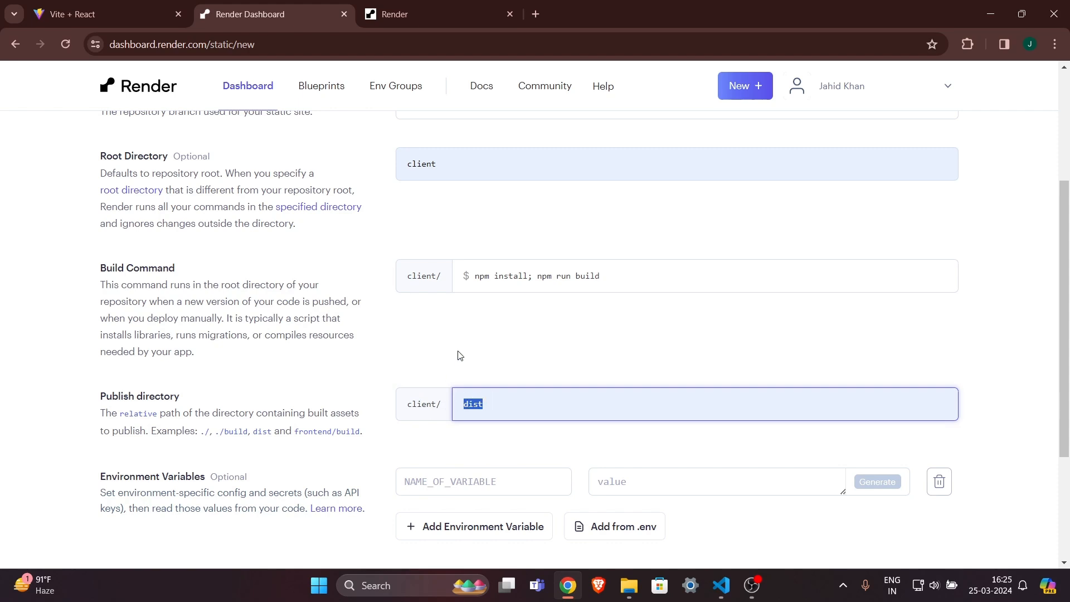
double_click(405, 405)
click(513, 407)
click(550, 434)
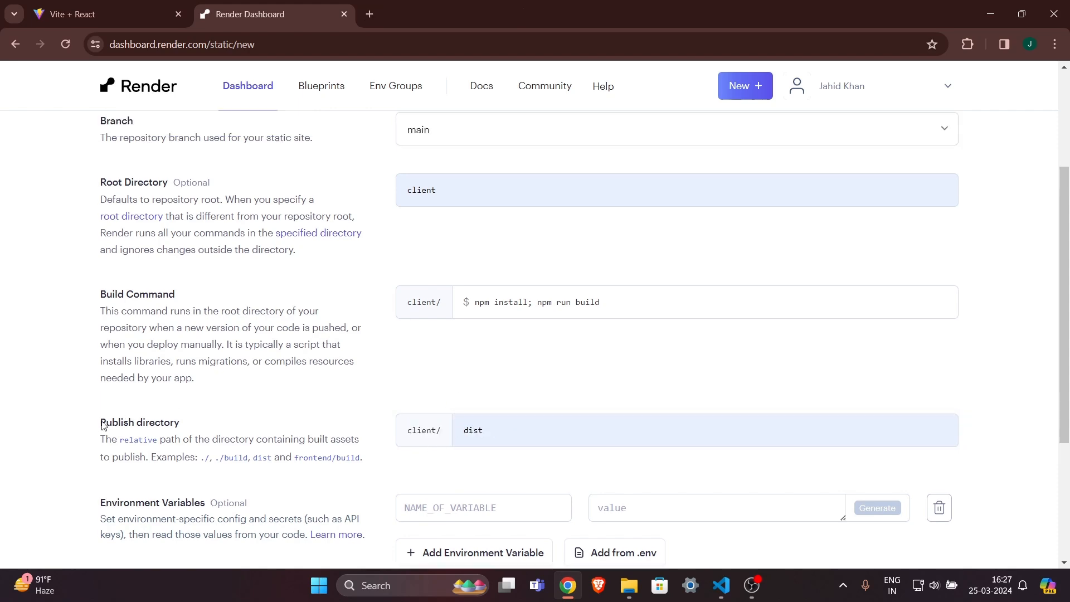
drag(102, 425, 205, 429)
Read the Environment Variables section, then go to the code editor.
scroll(205, 432, down, 1)
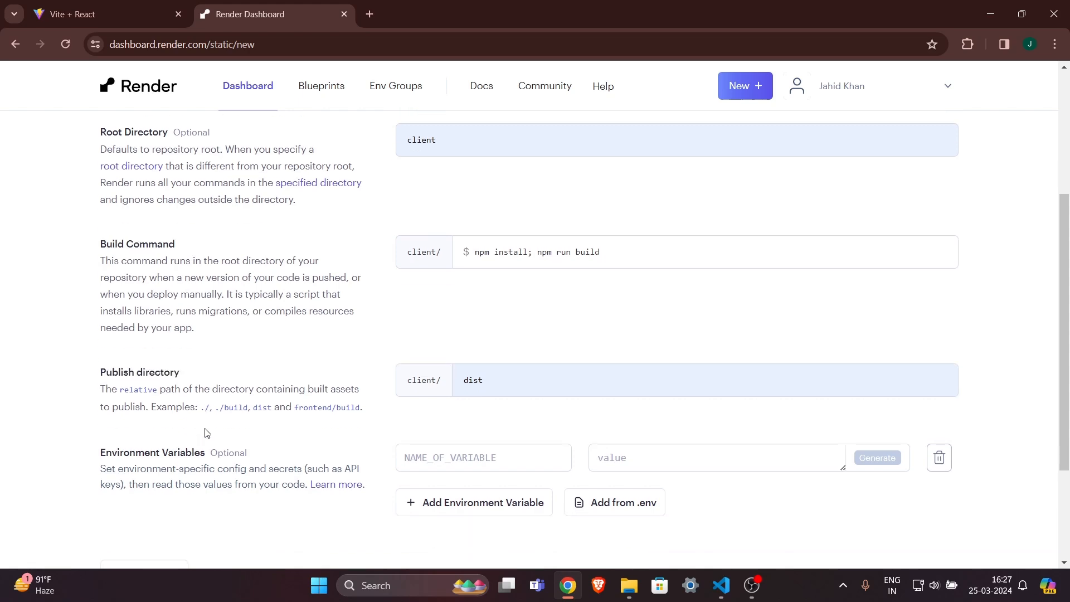
drag(100, 452, 277, 454)
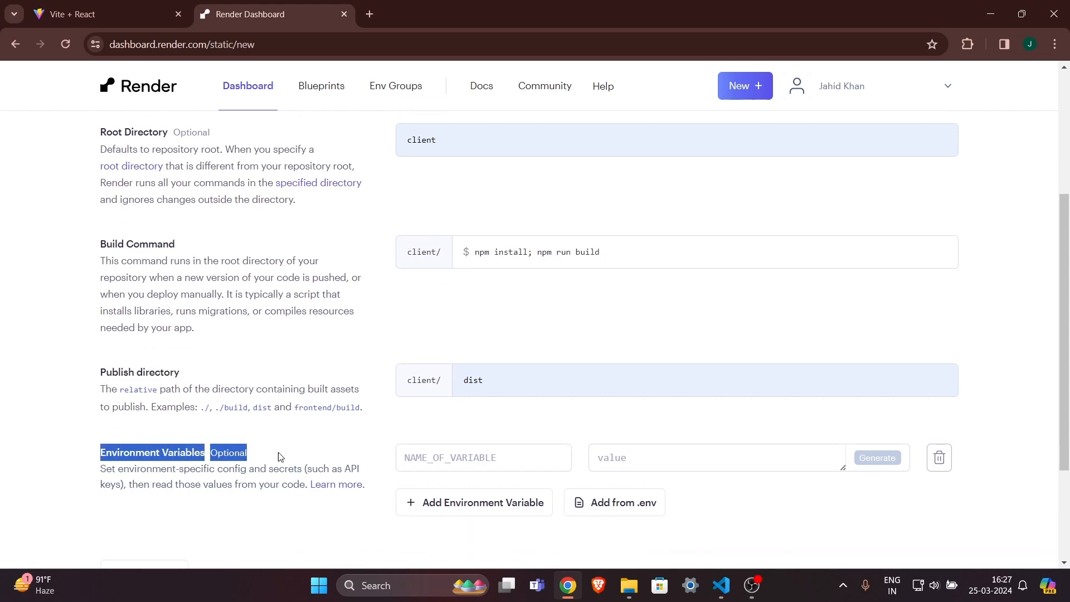
click(277, 453)
scroll(277, 453, down, 2)
drag(184, 392, 304, 411)
click(332, 424)
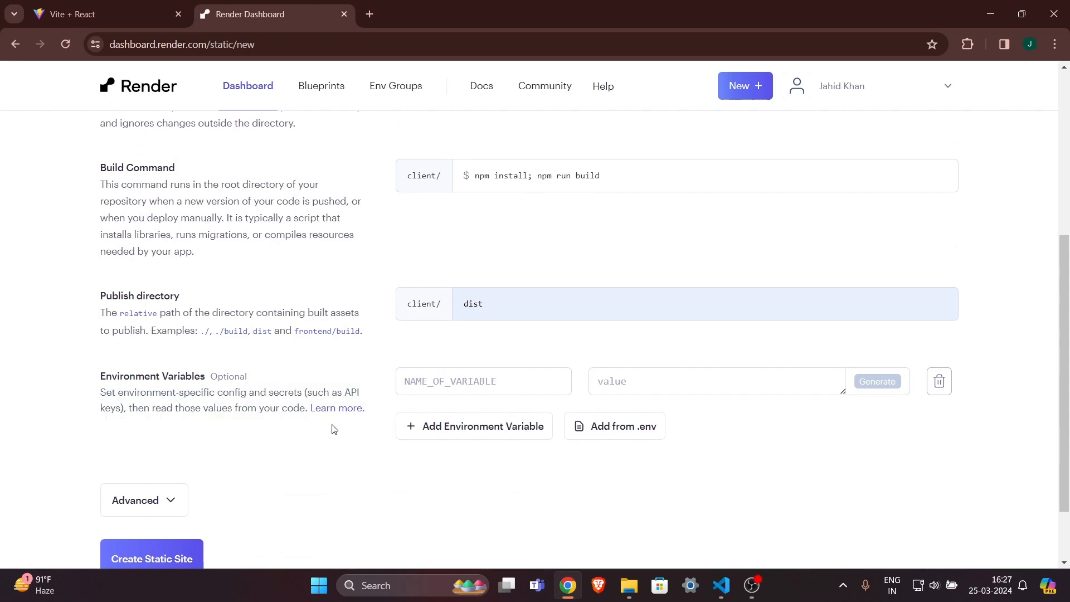
click(722, 591)
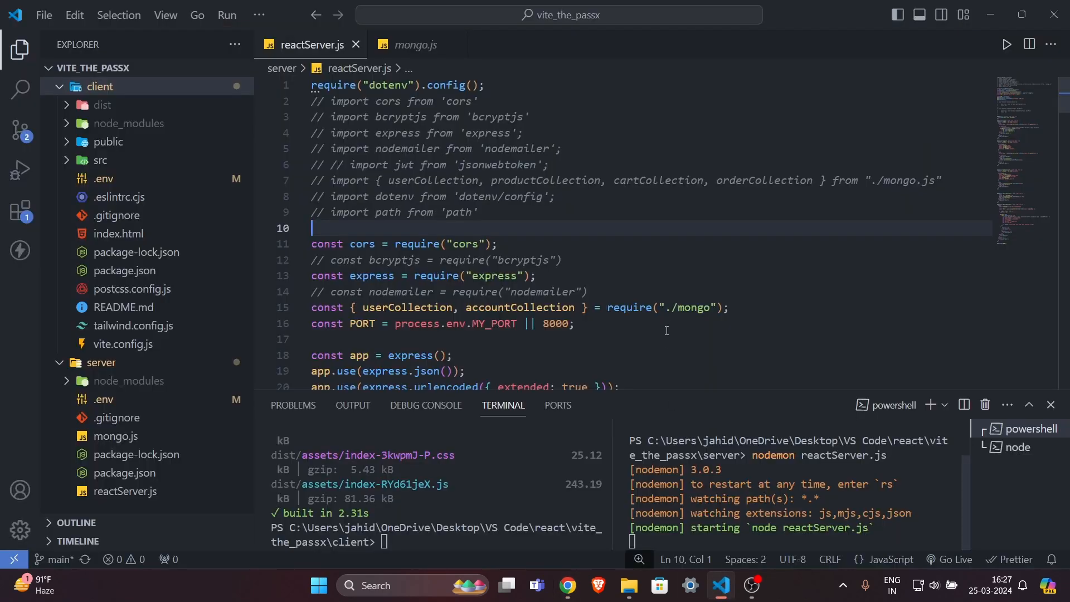
Close the mongo.js preview and open client/src/components/Login.jsx.
click(709, 336)
click(730, 308)
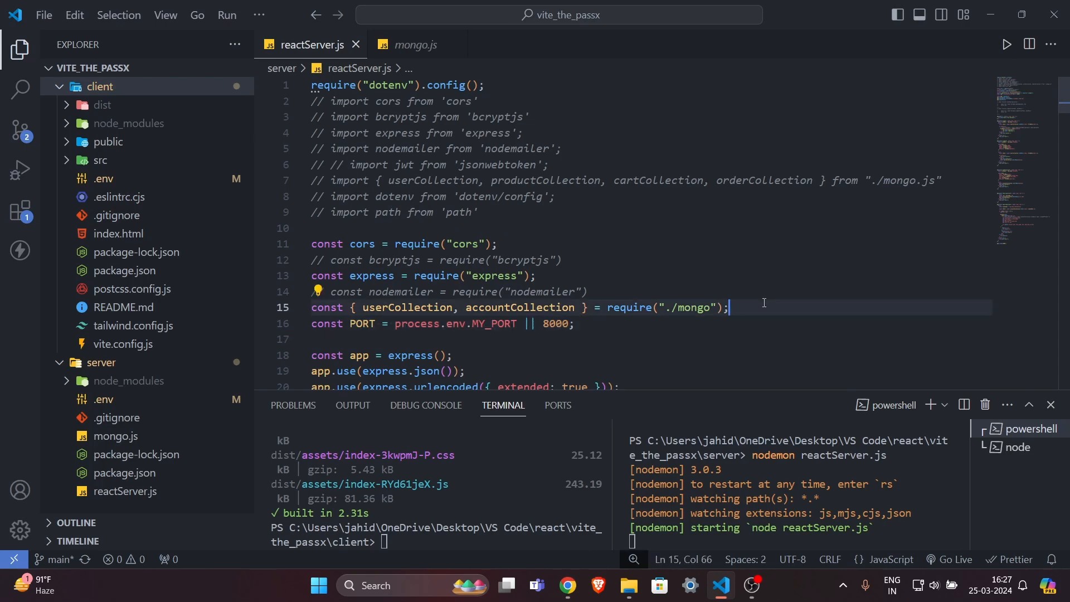
click(454, 45)
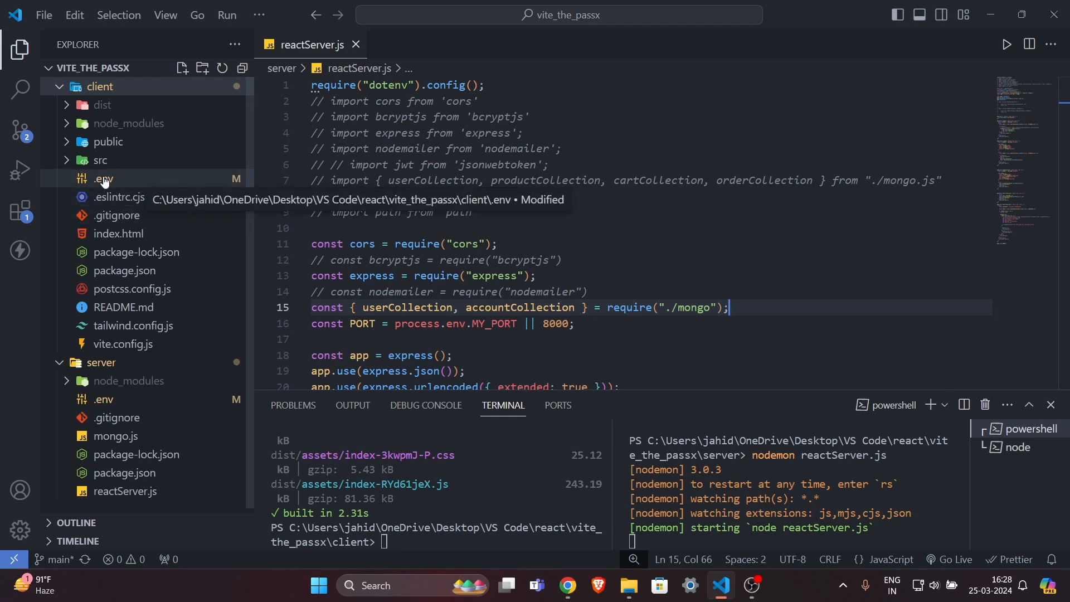
click(86, 145)
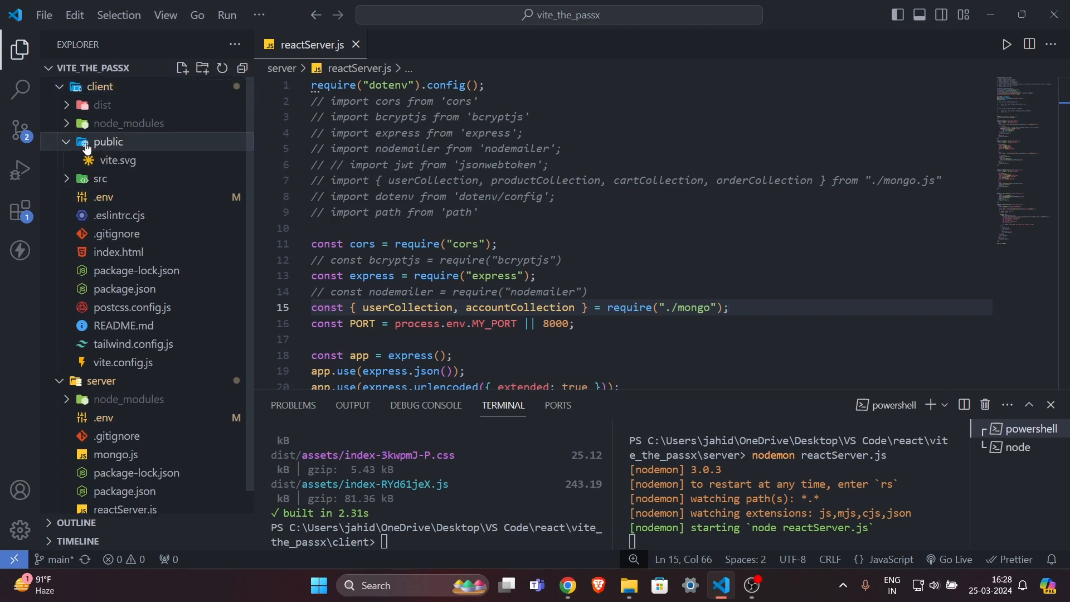
click(86, 145)
click(101, 161)
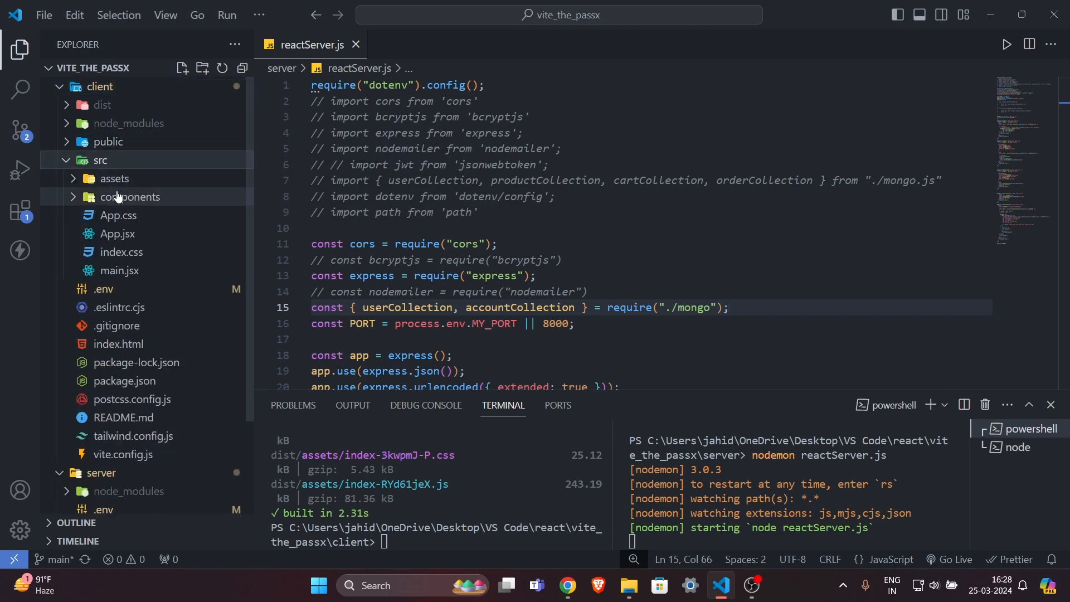
click(114, 197)
click(131, 288)
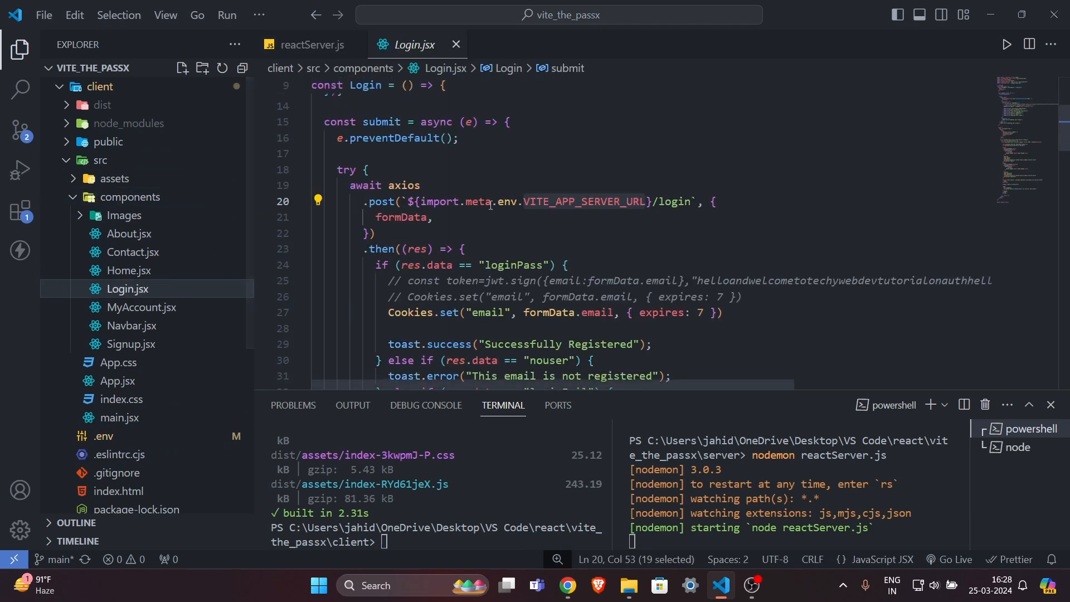
Inspect VITE_APP_SERVER_URL in Login.jsx's login request, then return to Render.
drag(524, 201, 645, 205)
click(646, 205)
click(525, 202)
click(647, 203)
click(525, 201)
click(645, 206)
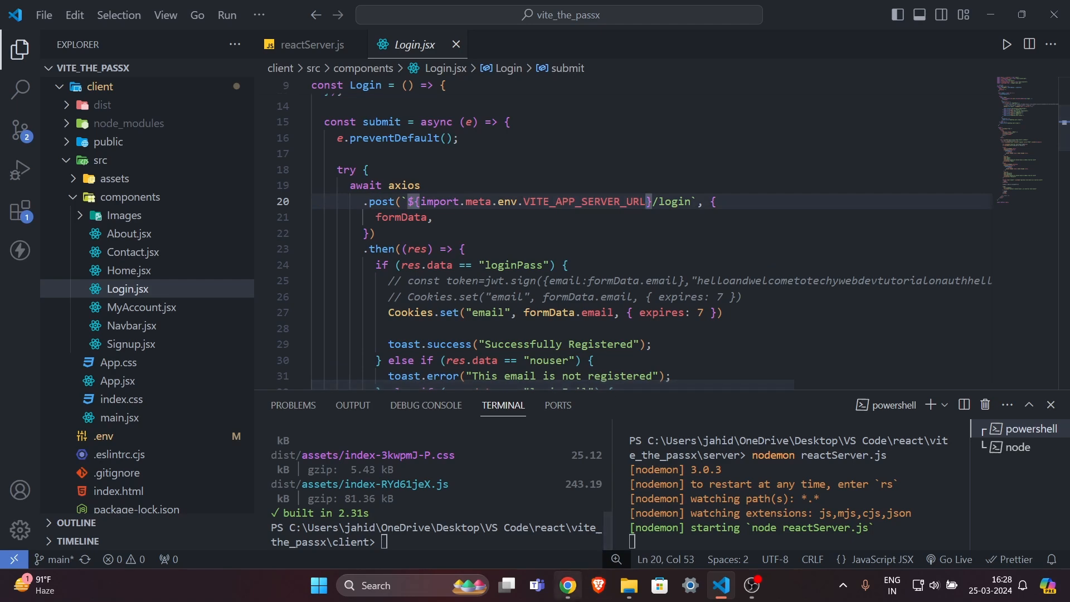
click(568, 585)
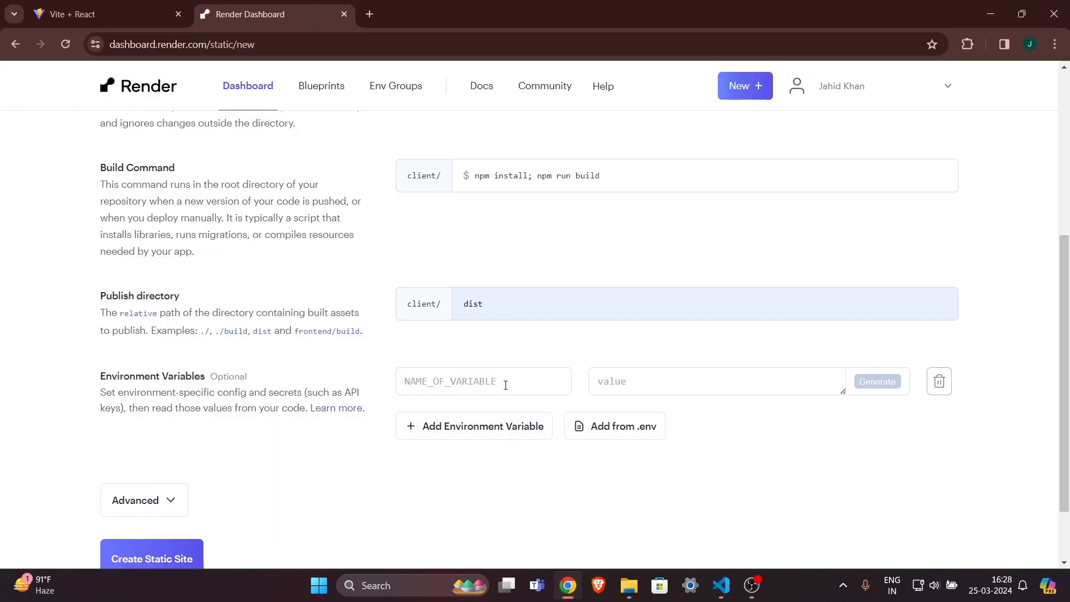
Add an environment variable named VITE_APP_SERVER_URL, copied from Login.jsx.
click(505, 385)
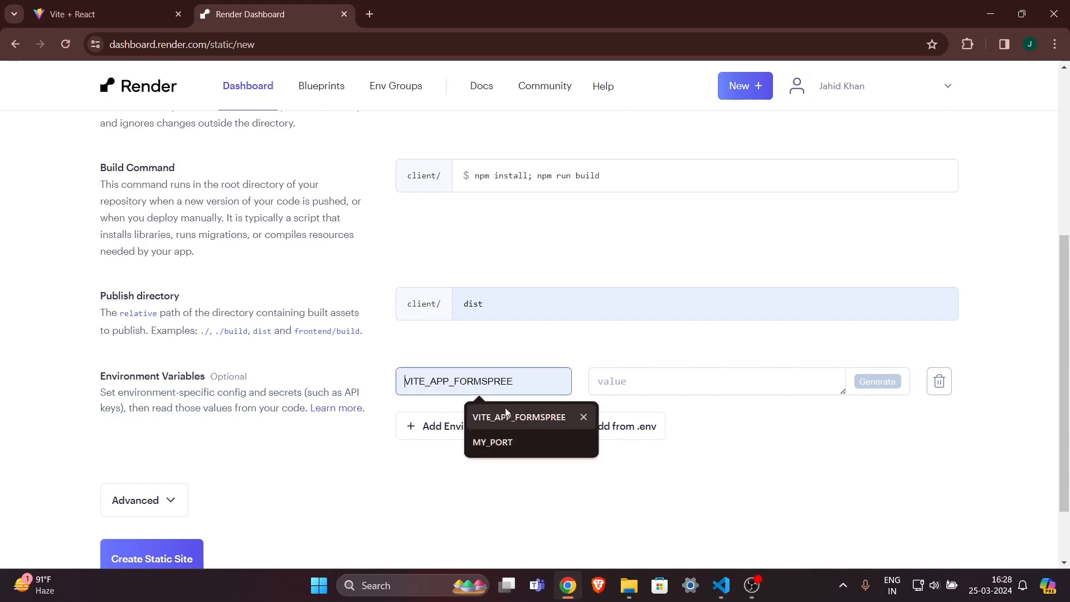
click(721, 585)
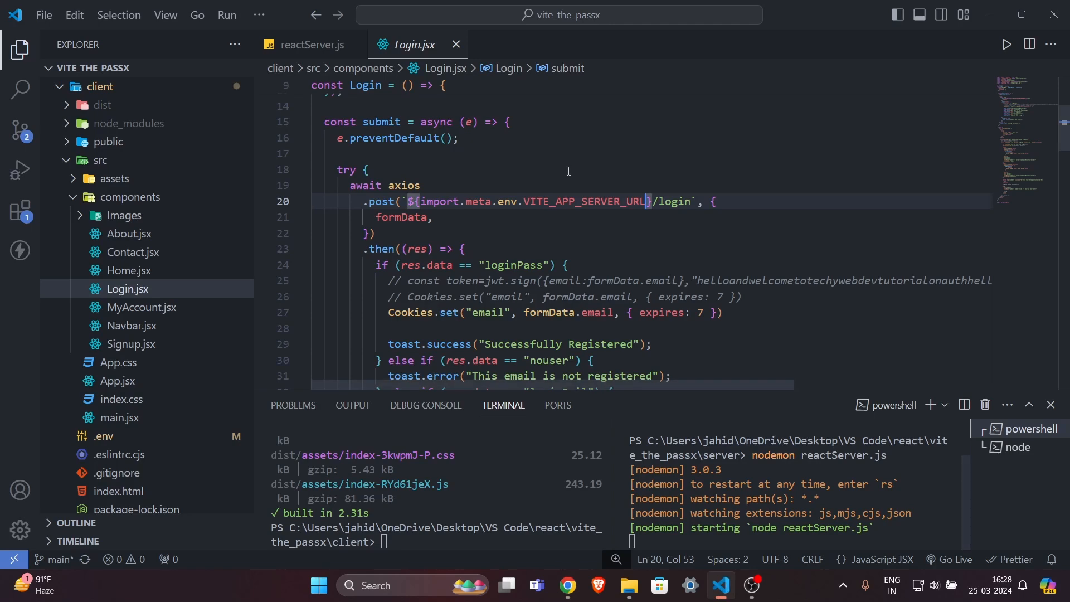
double_click(578, 202)
key(ctrl+c)
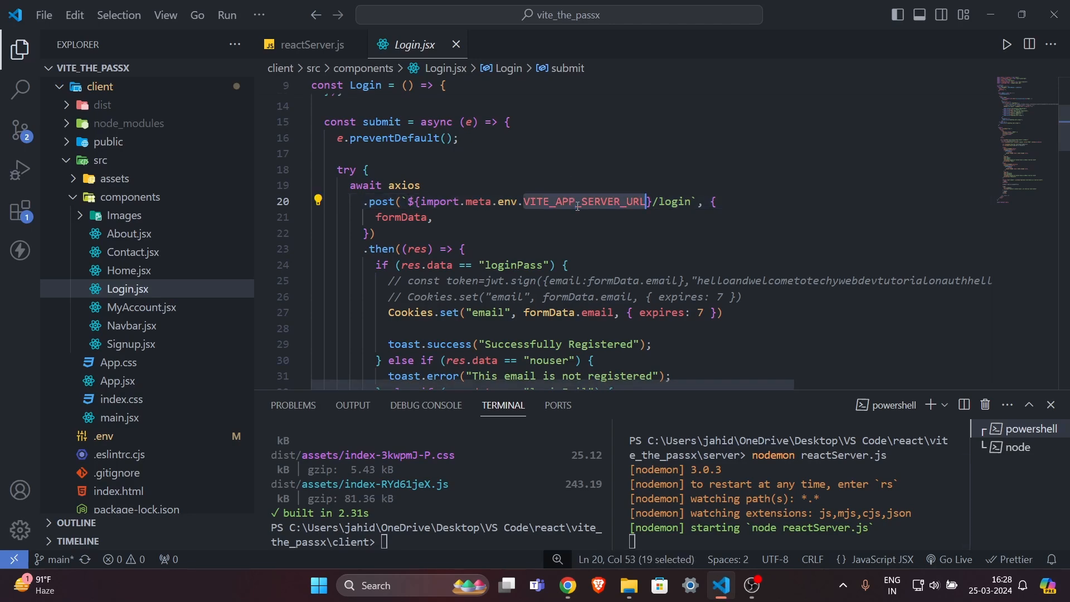
click(568, 585)
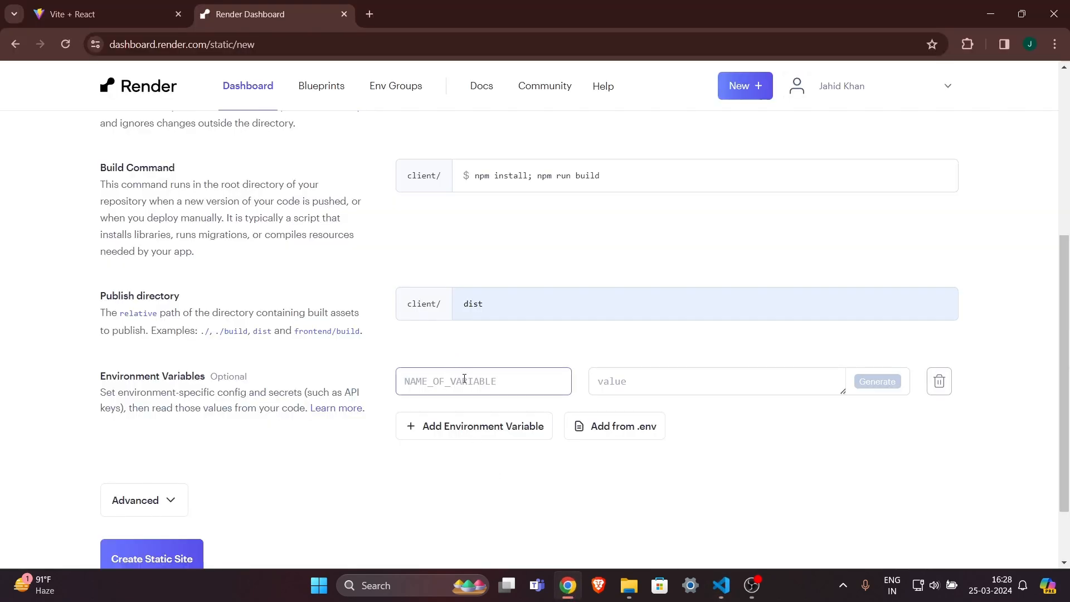
click(464, 379)
key(ctrl+v)
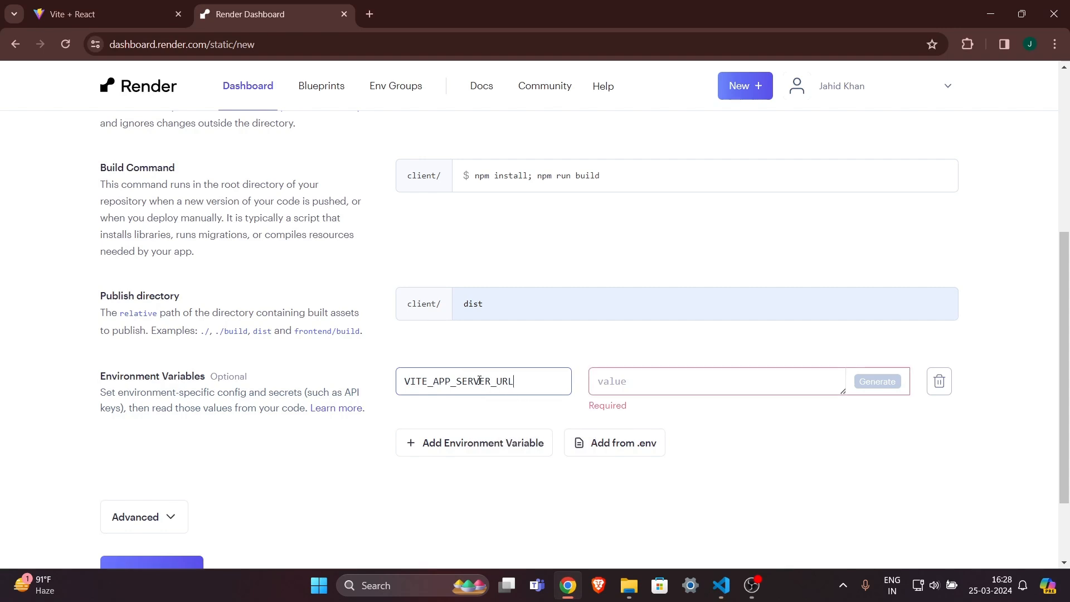
click(644, 387)
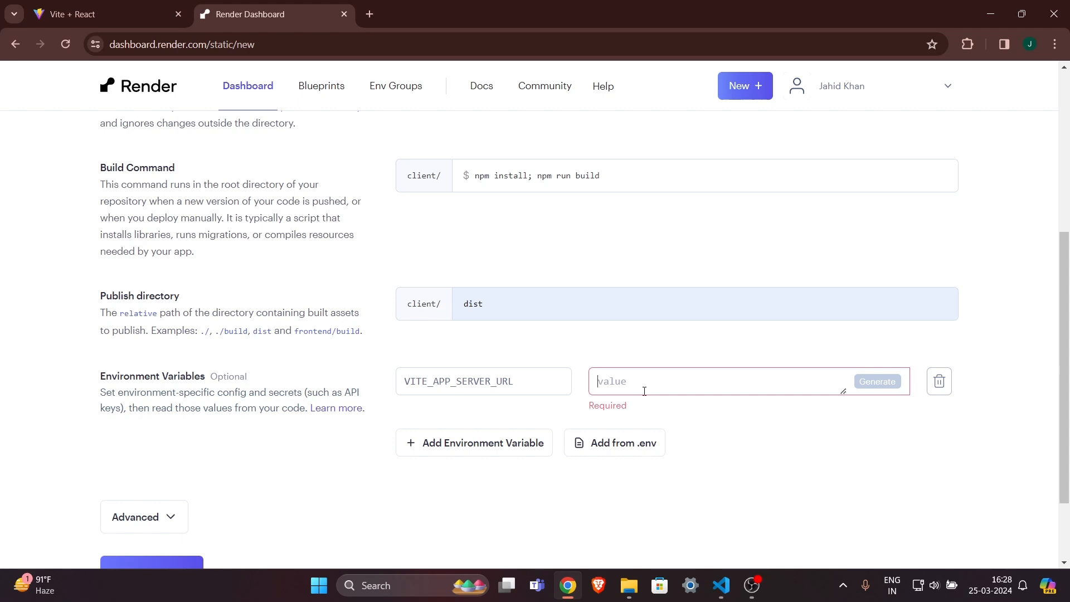
text(htts)
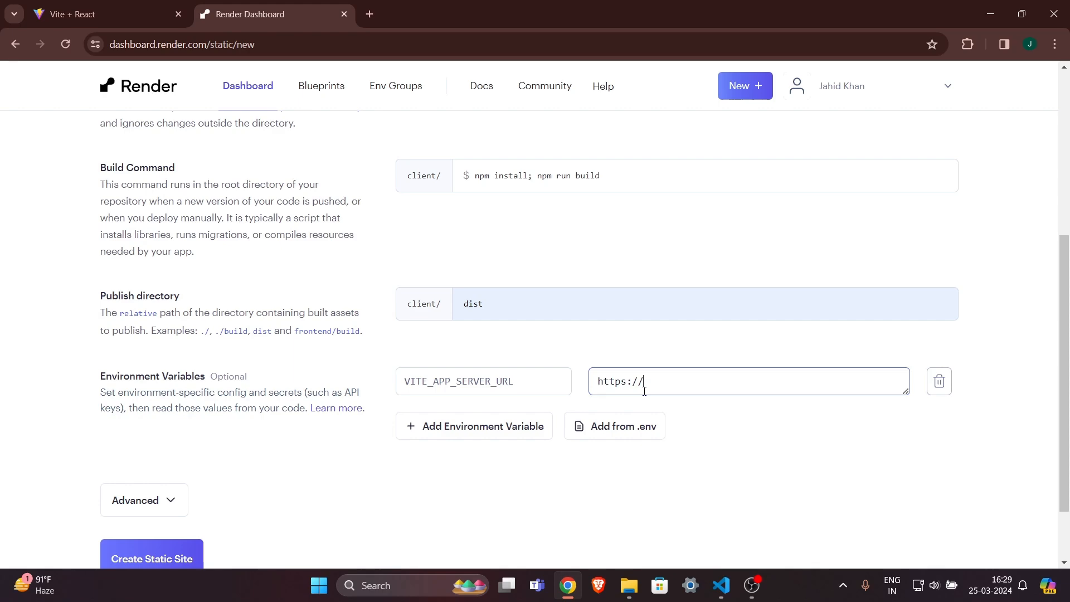
key(ctrl+v)
key(ctrl+z)
scroll(646, 292, up, 5)
drag(582, 242, 282, 234)
key(ctrl+c)
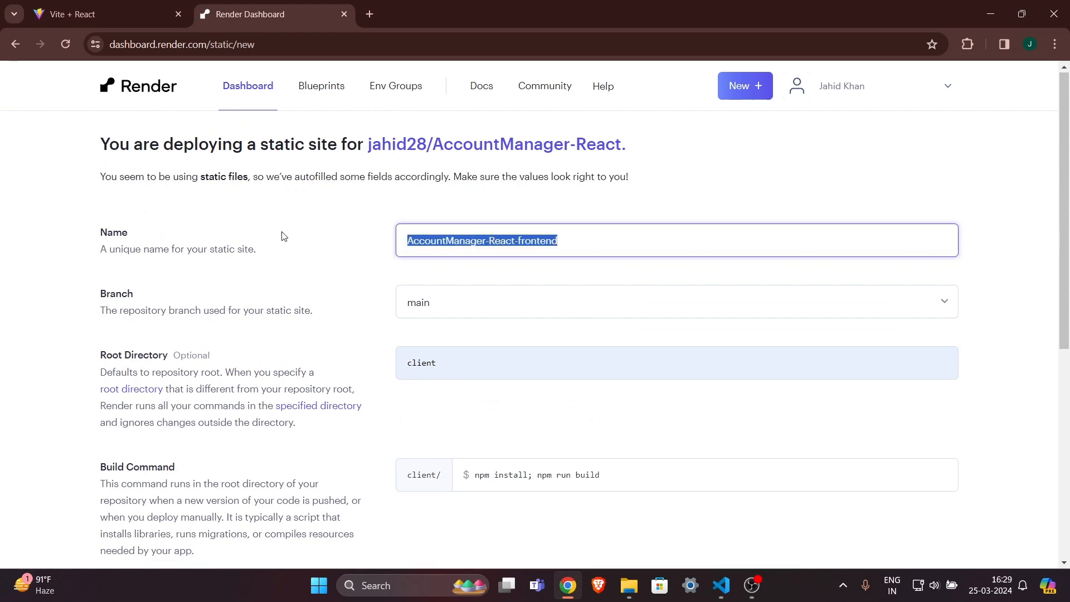
scroll(559, 457, down, 5)
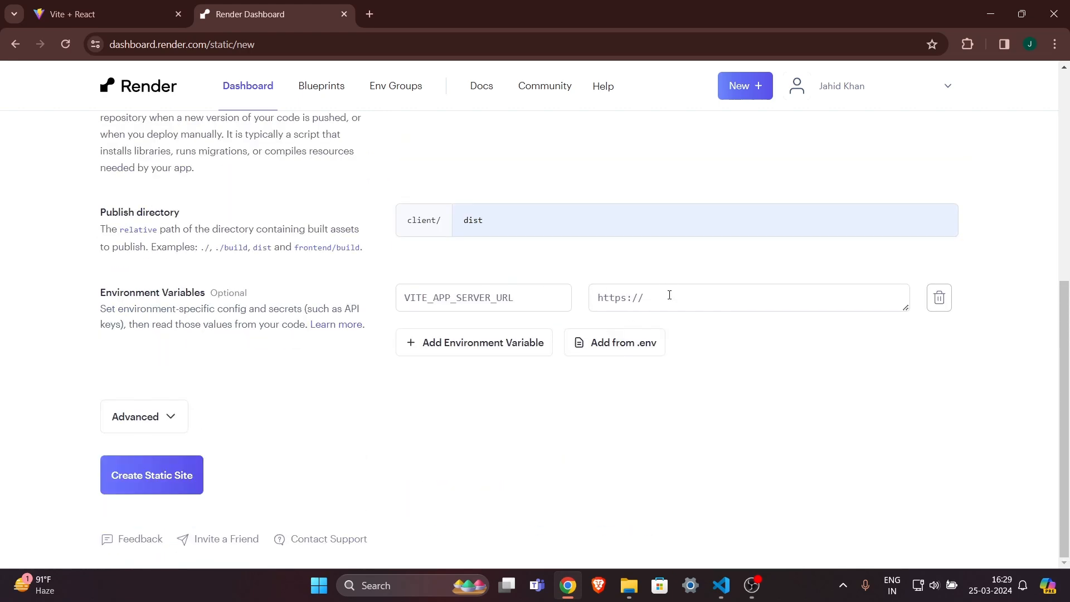
click(669, 295)
key(ctrl+v)
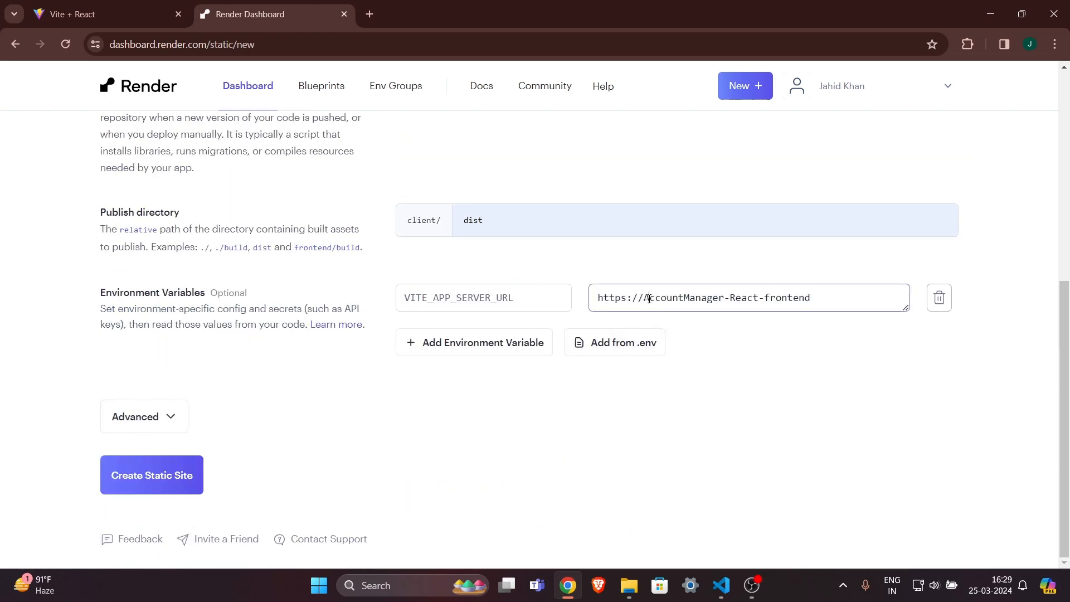
double_click(792, 298)
text(backend)
double_click(738, 296)
text(react)
drag(824, 300, 645, 303)
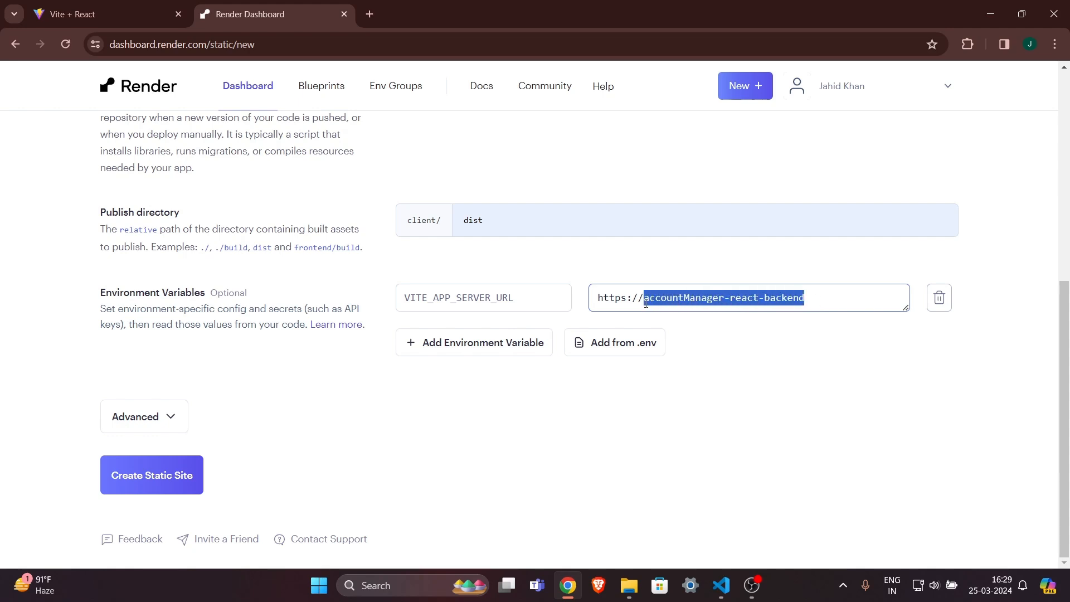
click(833, 298)
key(ctrl+shift+Left)
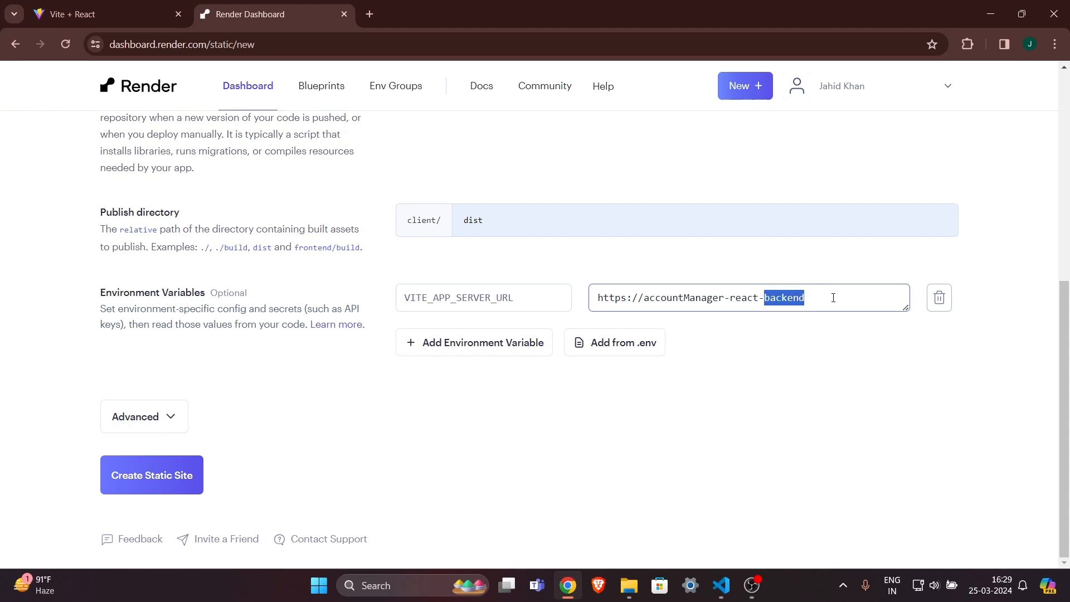
key(End)
text(.com)
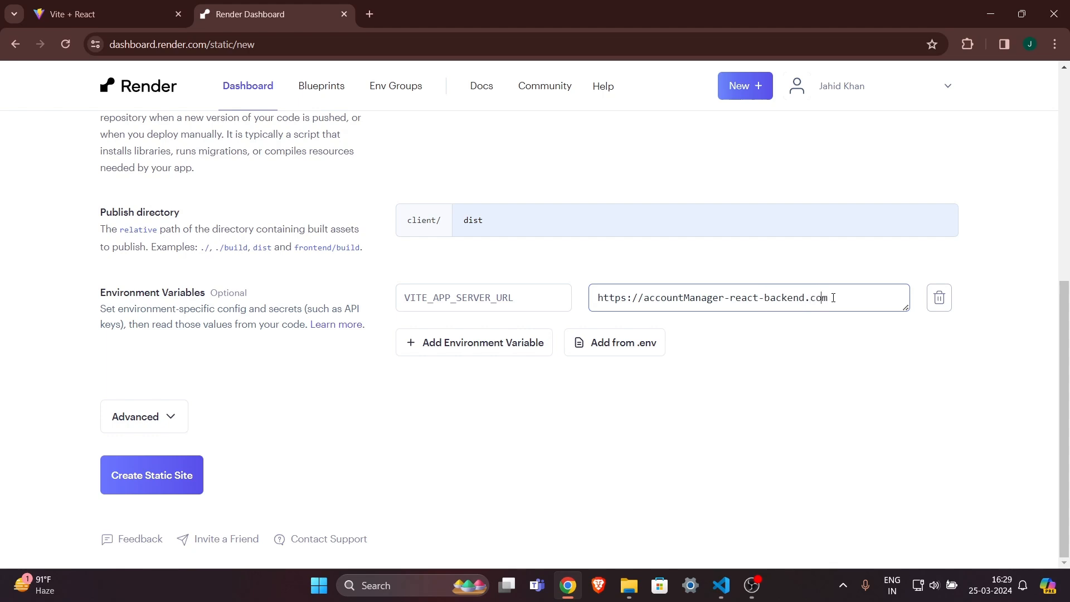
key(Left)
key(Left)
key(Left)
text(render.)
click(852, 342)
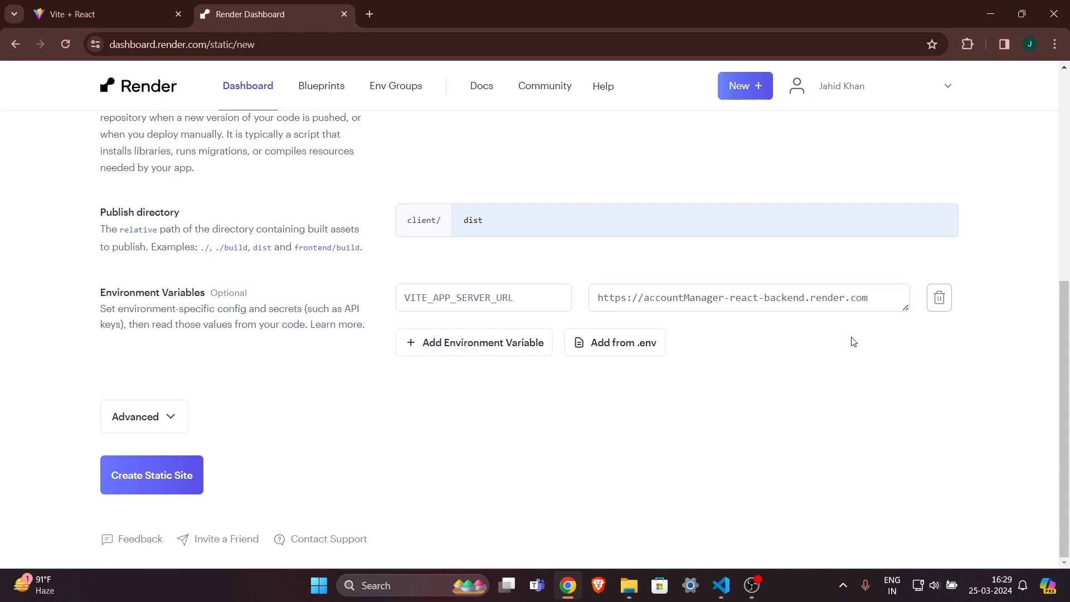
Check the -react-backend.render.com part of the finished server URL.
drag(772, 296, 876, 301)
click(879, 301)
click(848, 332)
drag(726, 292, 891, 296)
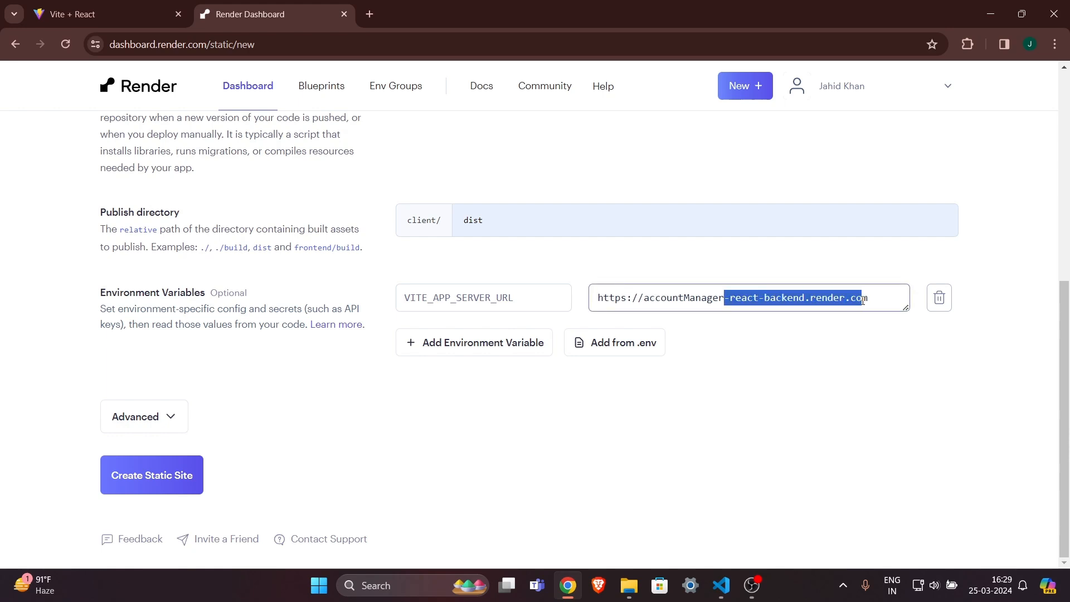
click(861, 299)
click(837, 332)
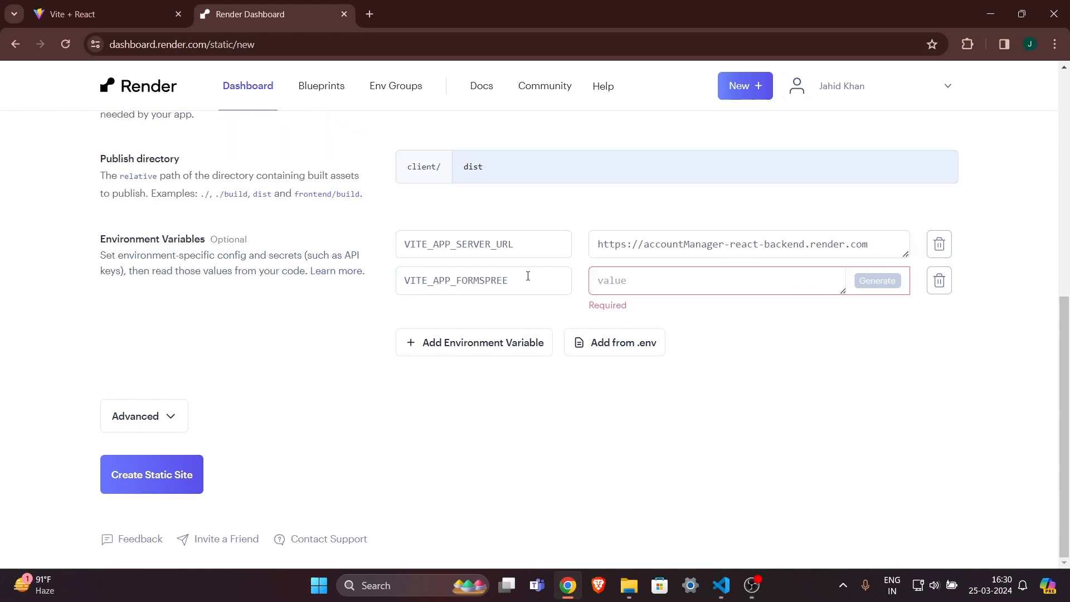
Review the VITE_APP_FORMSPREE key and focus its empty value field.
drag(525, 277, 311, 280)
click(490, 310)
drag(523, 279, 340, 283)
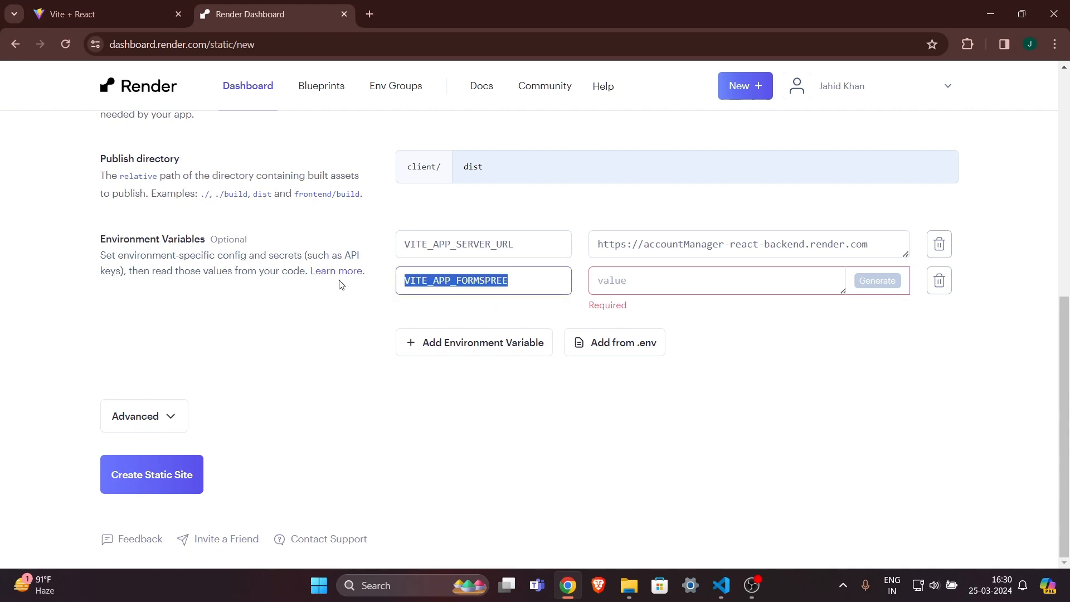
click(476, 302)
drag(518, 279, 323, 279)
click(638, 288)
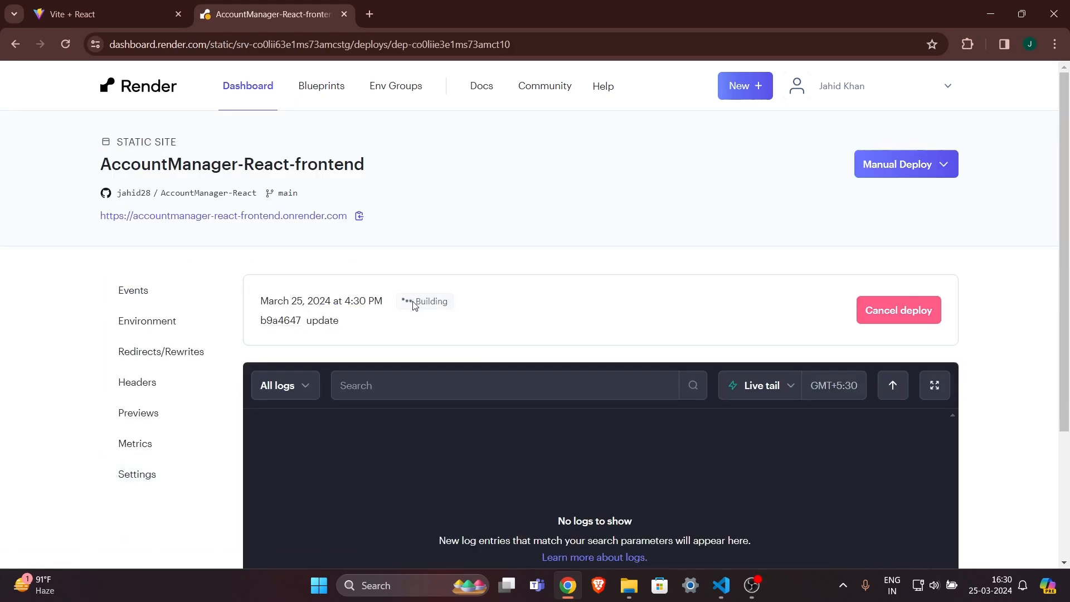
Check the deploy's Building status and date.
drag(406, 306, 453, 303)
click(453, 303)
scroll(454, 302, down, 3)
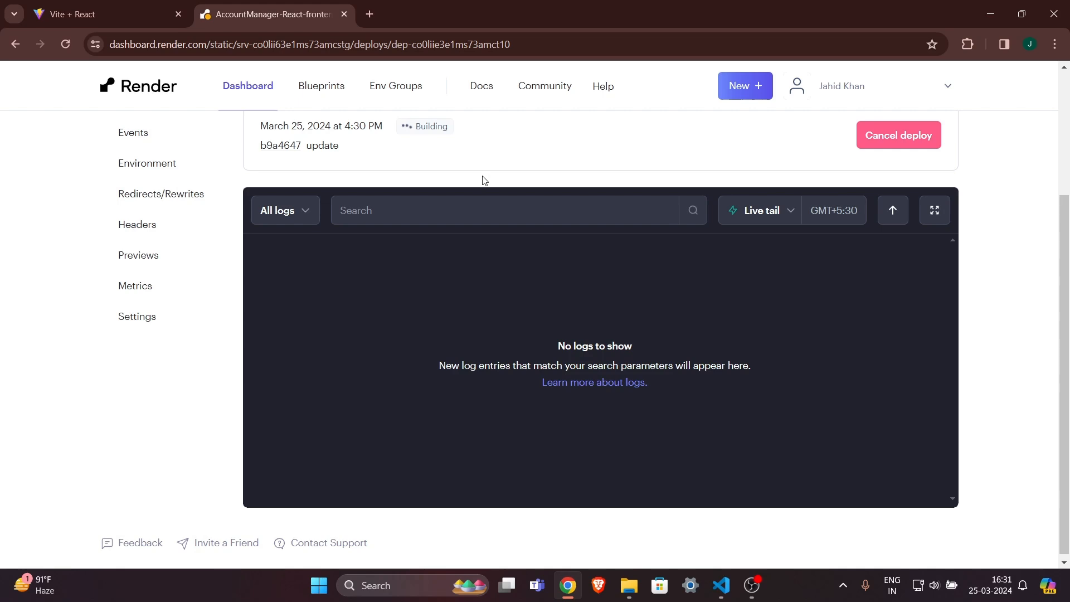
scroll(484, 180, up, 2)
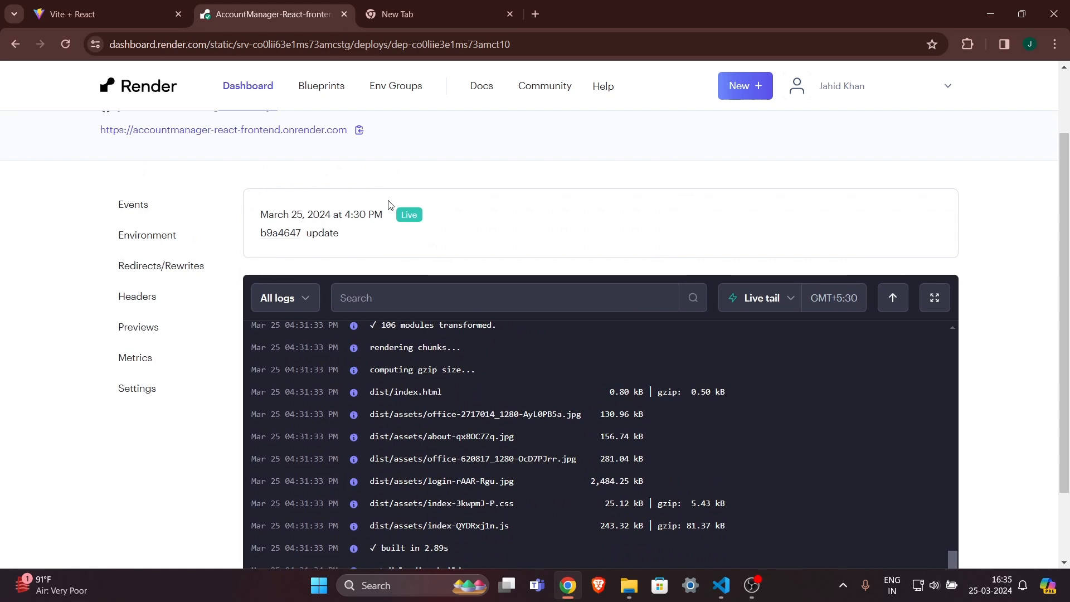
drag(297, 215, 440, 215)
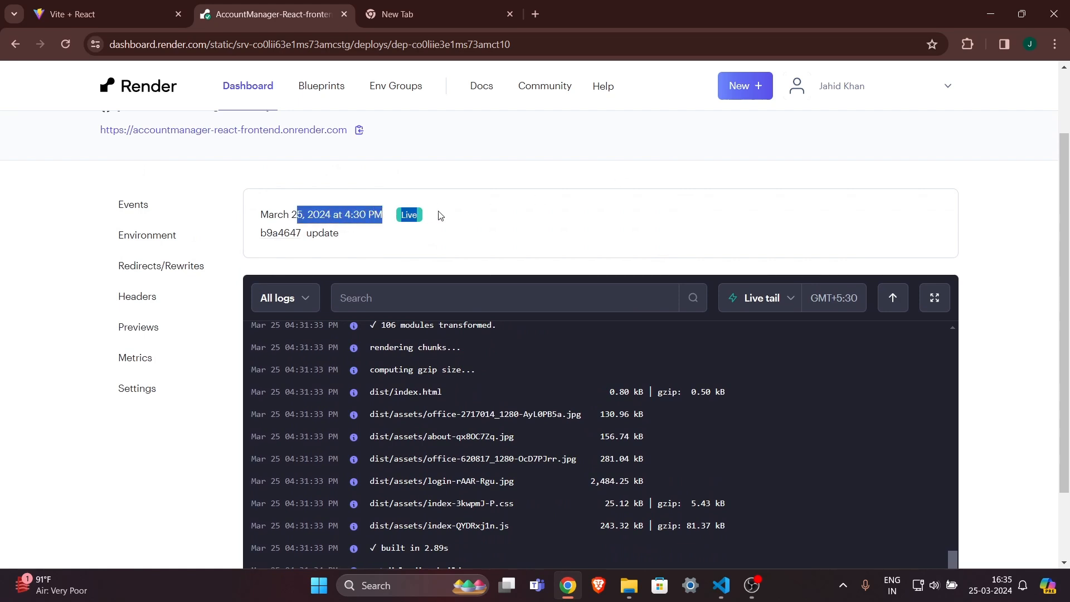
click(457, 215)
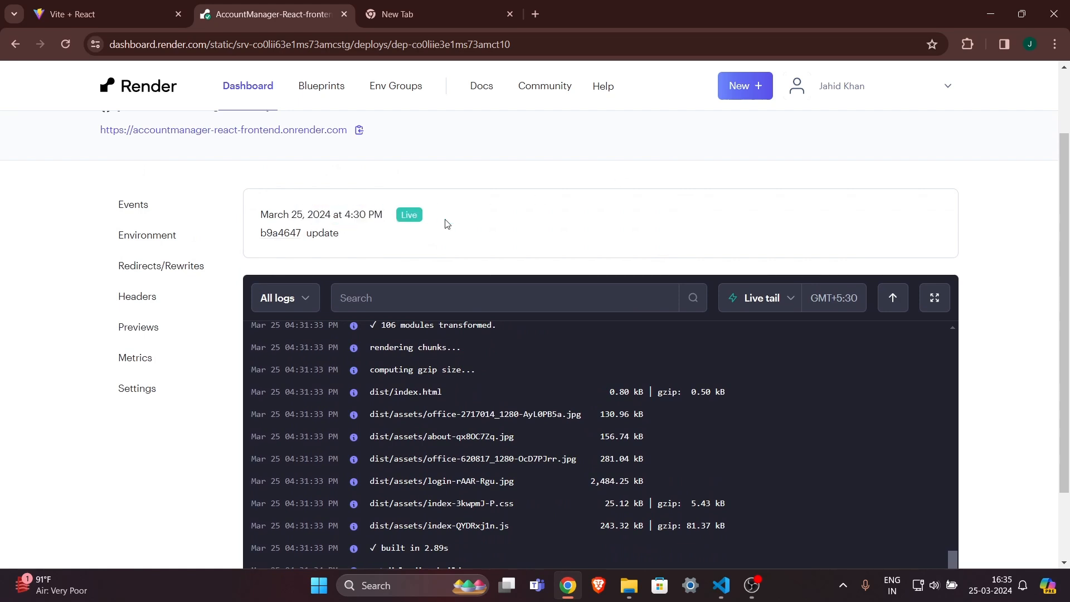
Follow the logs to 'Uploading build...' until the deploy turns Live.
scroll(445, 236, down, 2)
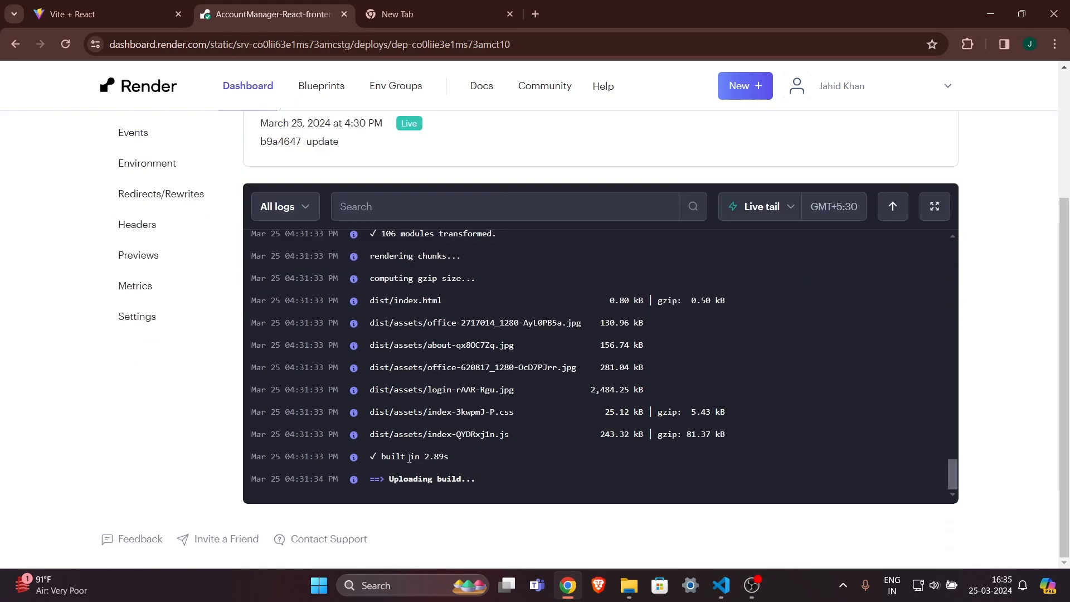
drag(390, 479, 475, 479)
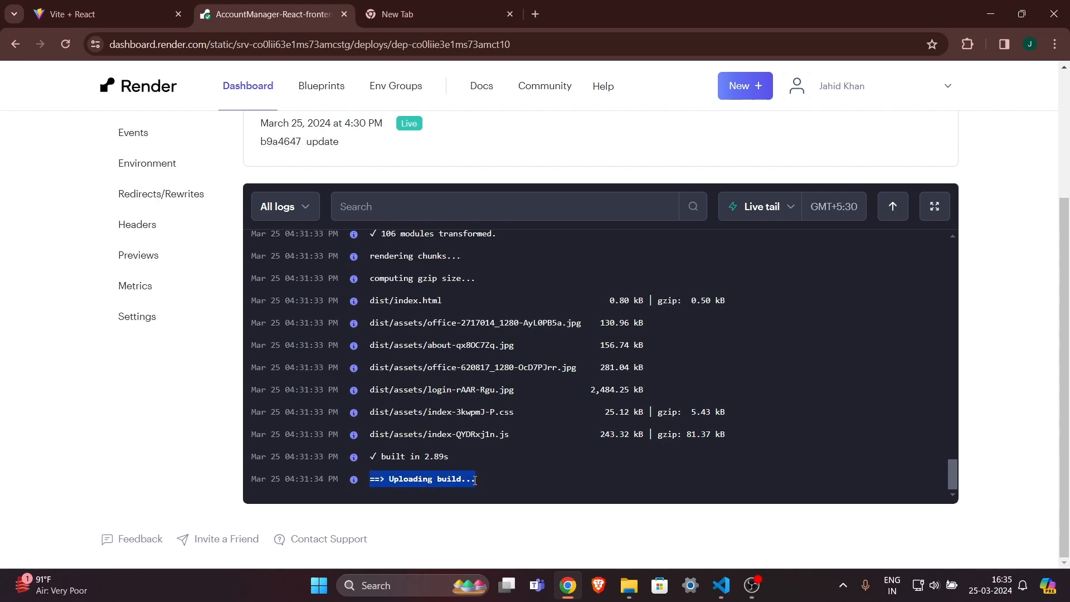
click(483, 479)
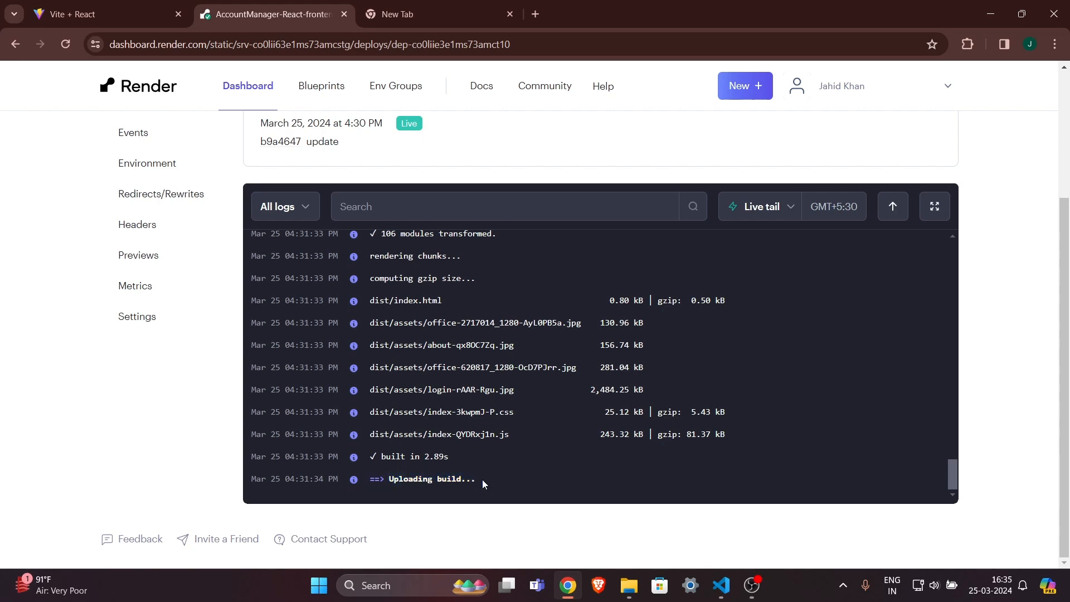
drag(483, 479, 372, 479)
click(375, 479)
drag(372, 479, 347, 483)
click(480, 479)
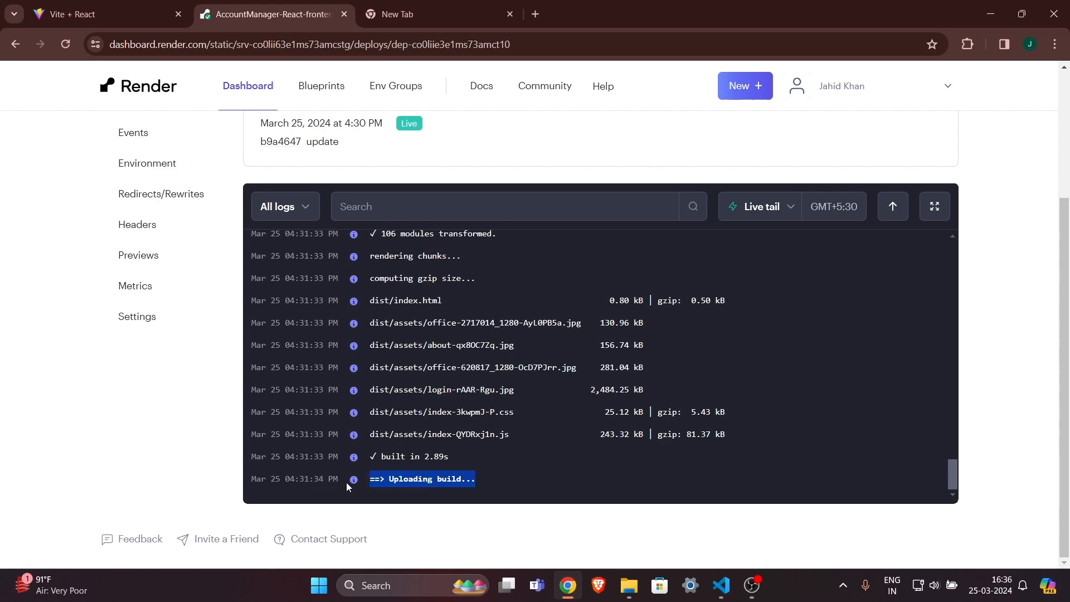
click(455, 170)
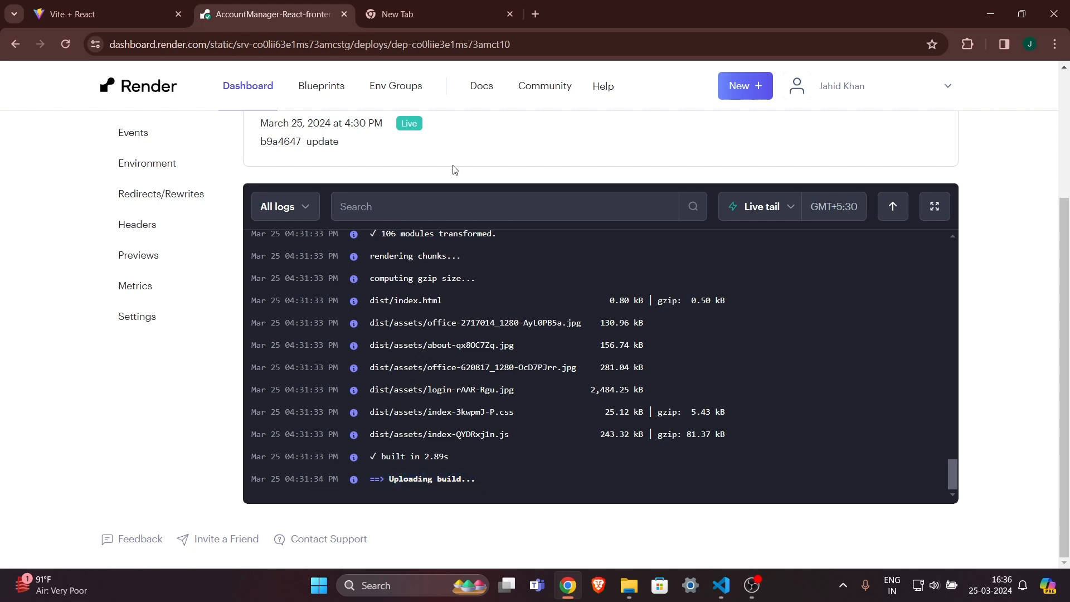
scroll(535, 166, up, 3)
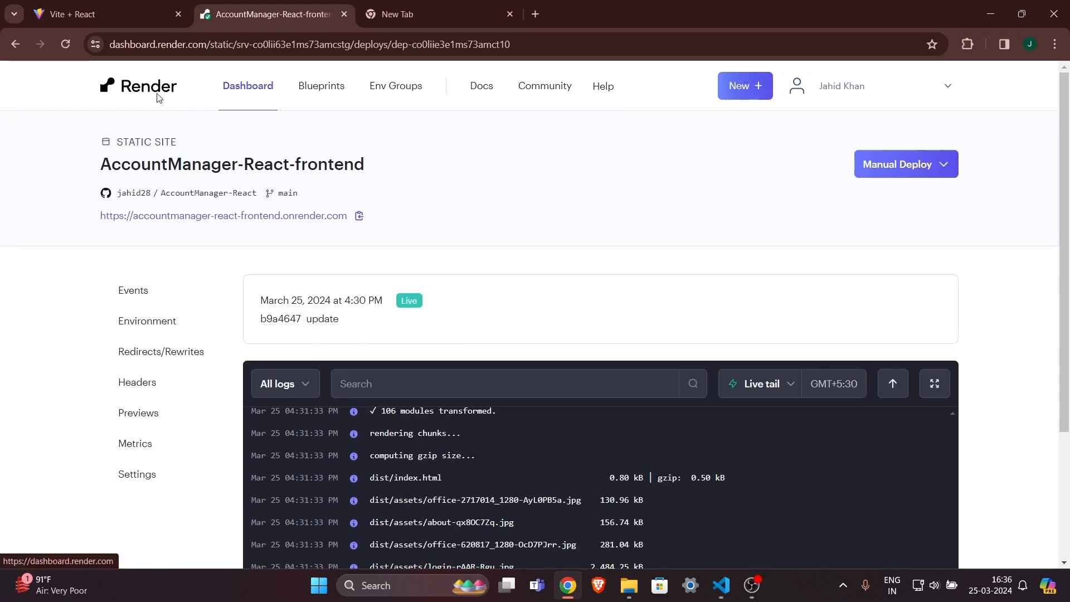
Open the Environment settings of the AccountManager-React-frontend static site.
click(137, 88)
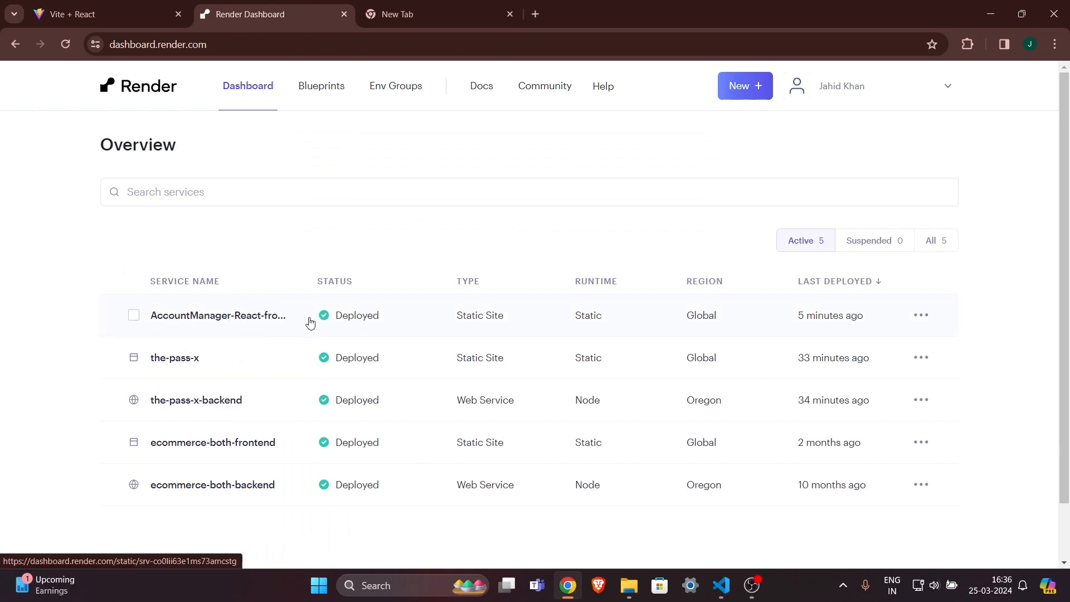
click(253, 320)
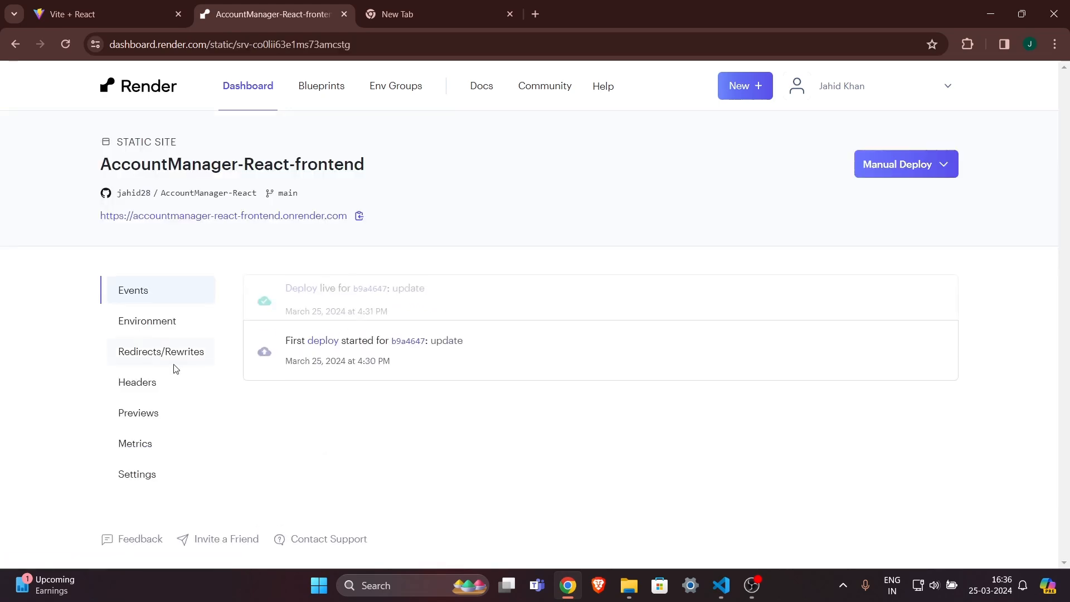
click(151, 473)
scroll(393, 373, down, 3)
scroll(394, 374, down, 10)
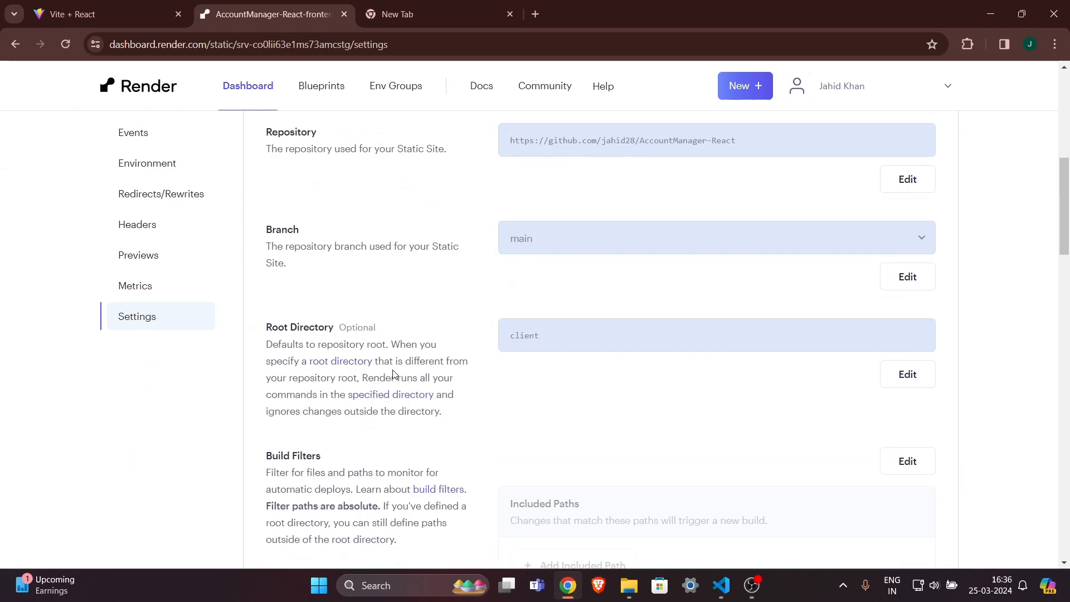
scroll(590, 361, down, 15)
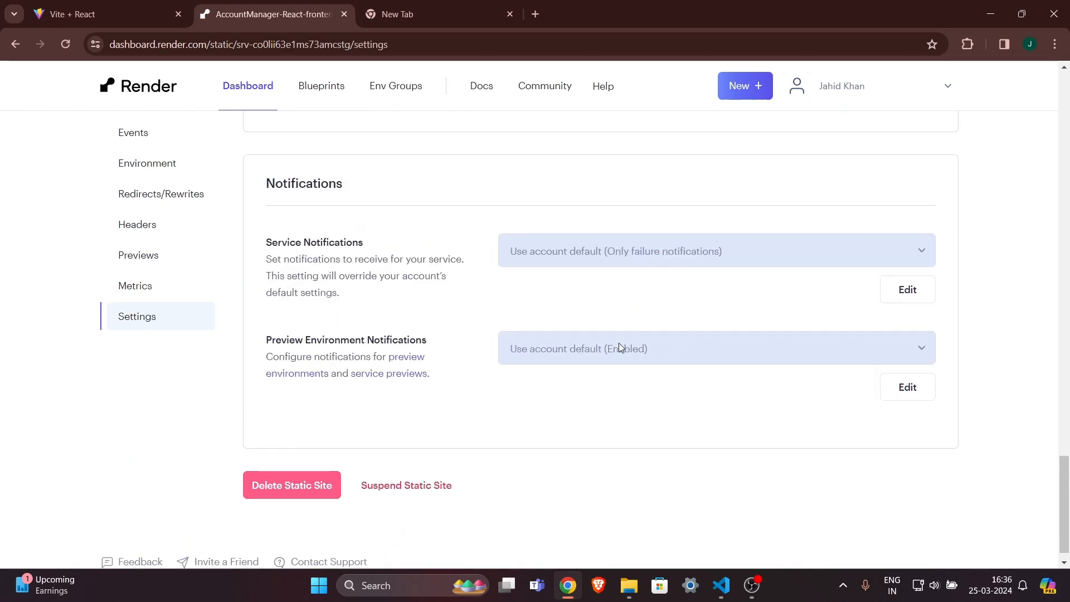
scroll(619, 343, up, 8)
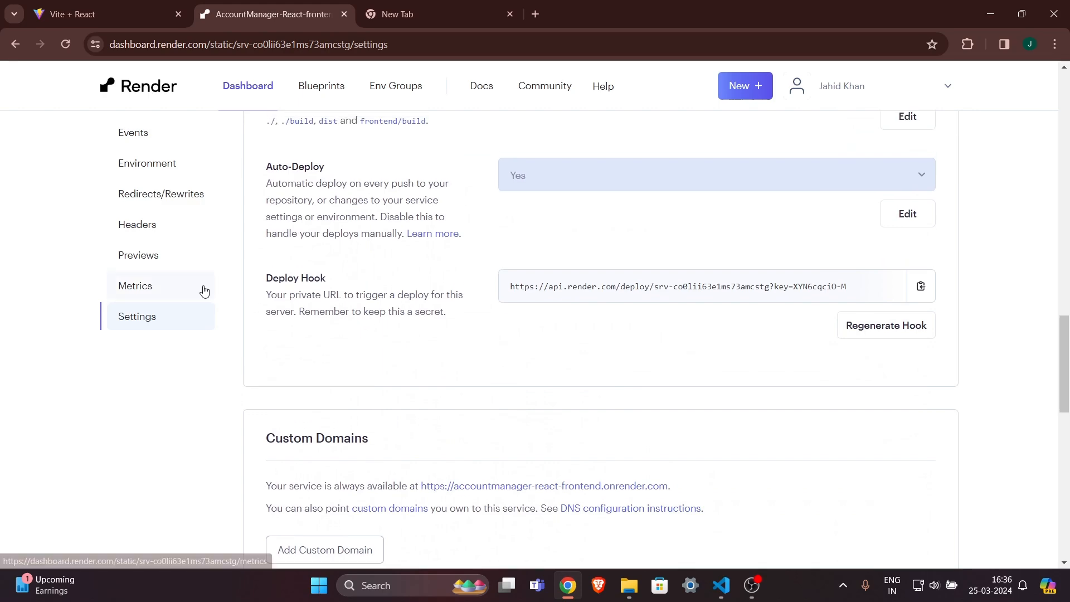
click(147, 161)
scroll(466, 228, up, 5)
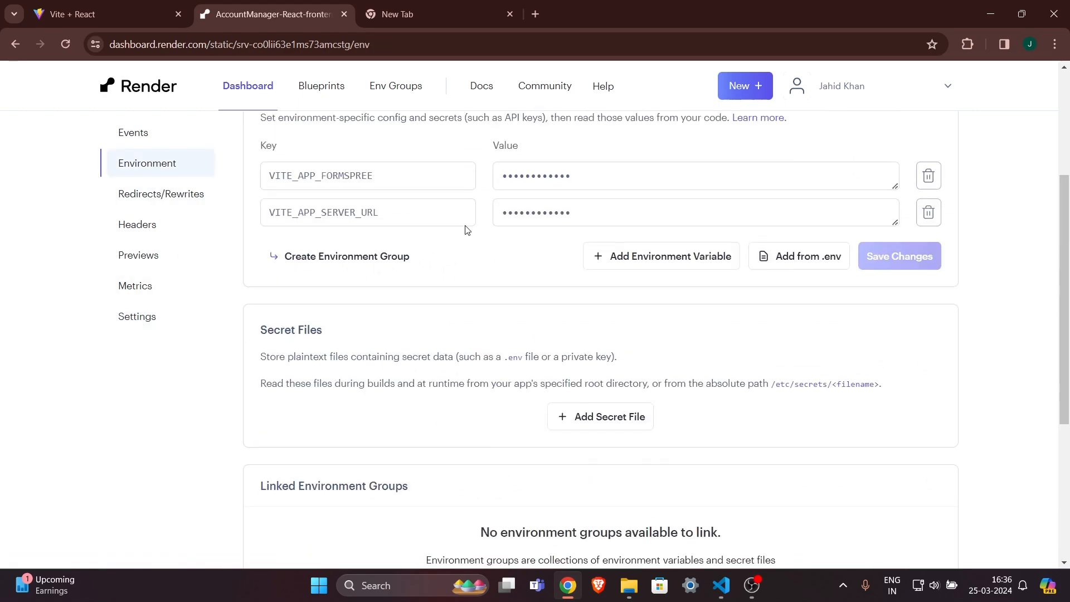
click(573, 231)
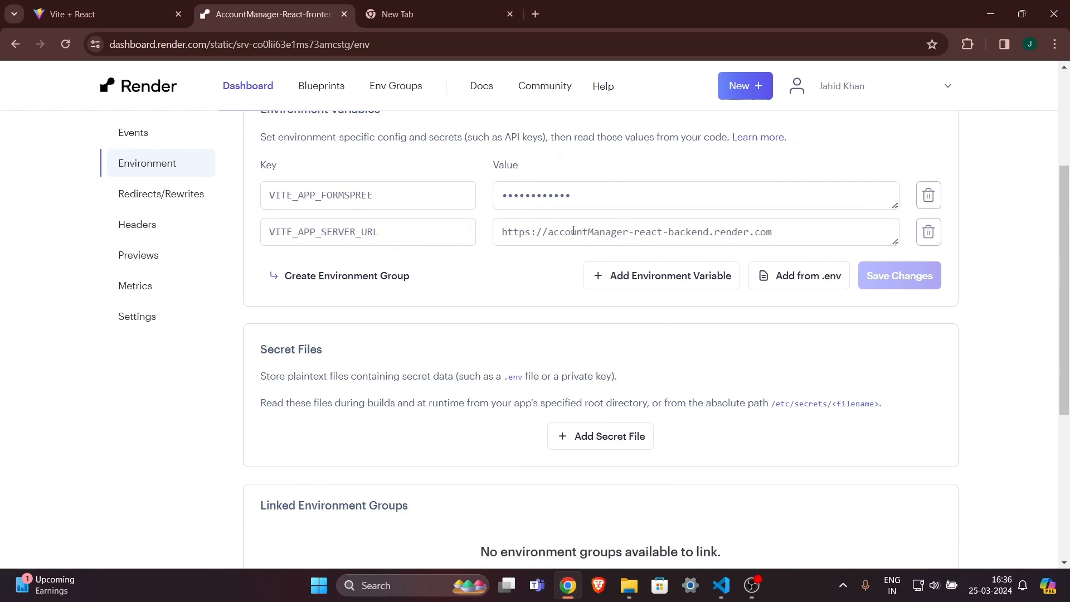
click(717, 233)
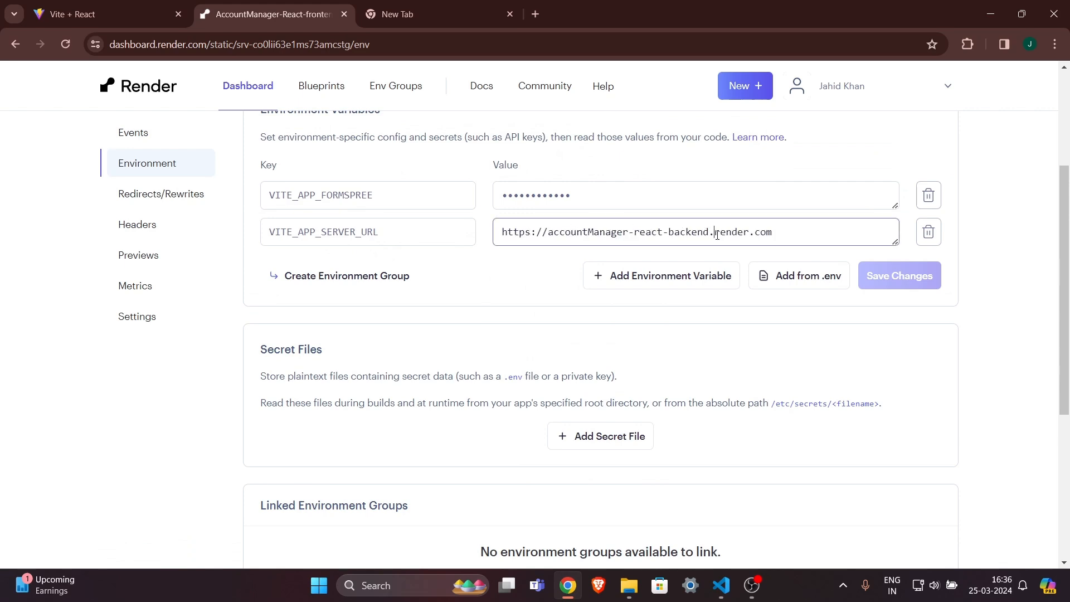
text(on)
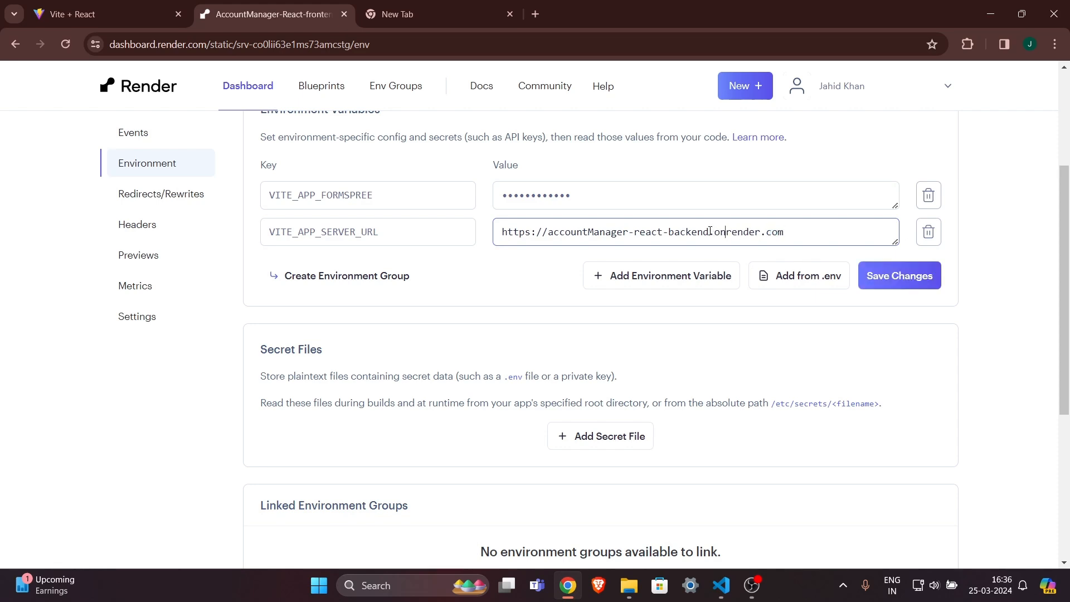
drag(708, 232, 548, 231)
key(ctrl+c)
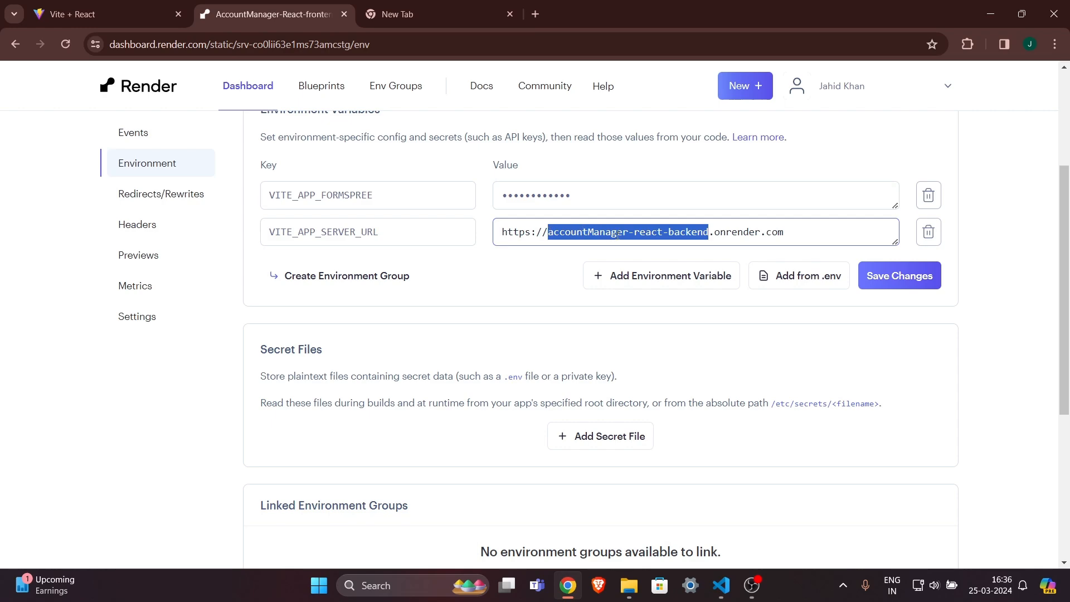
click(538, 276)
scroll(420, 284, up, 3)
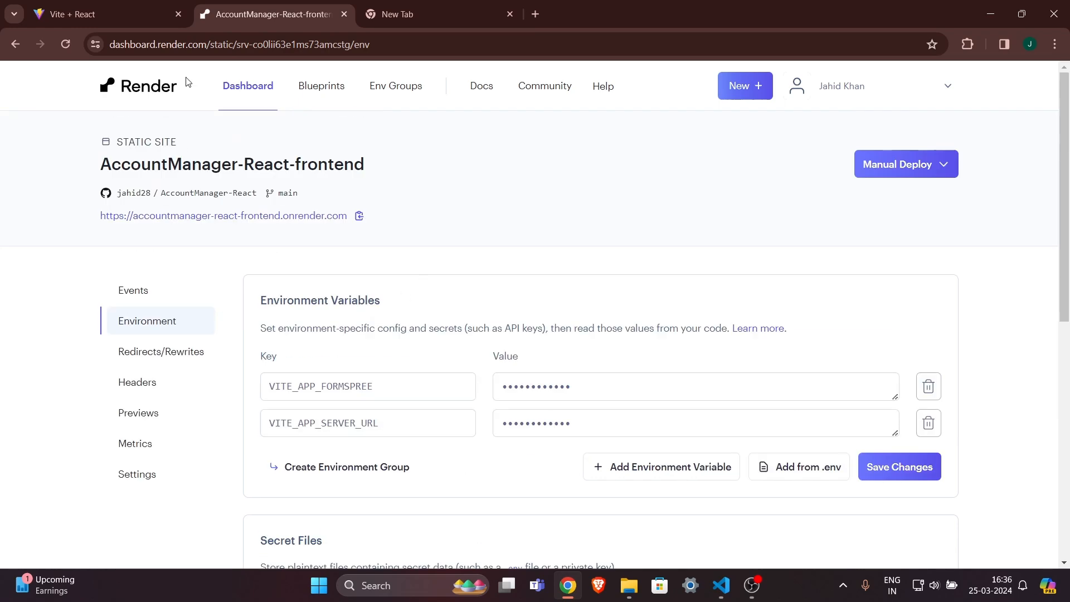
Start a new Web Service built from Git and connect the AccountManager-React repository.
click(740, 88)
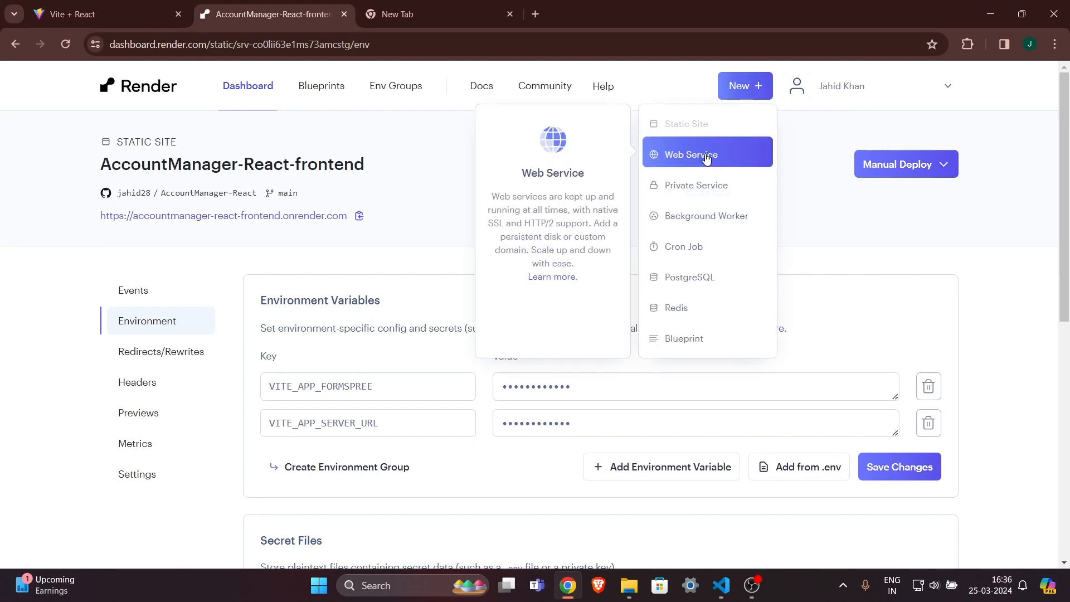
click(691, 164)
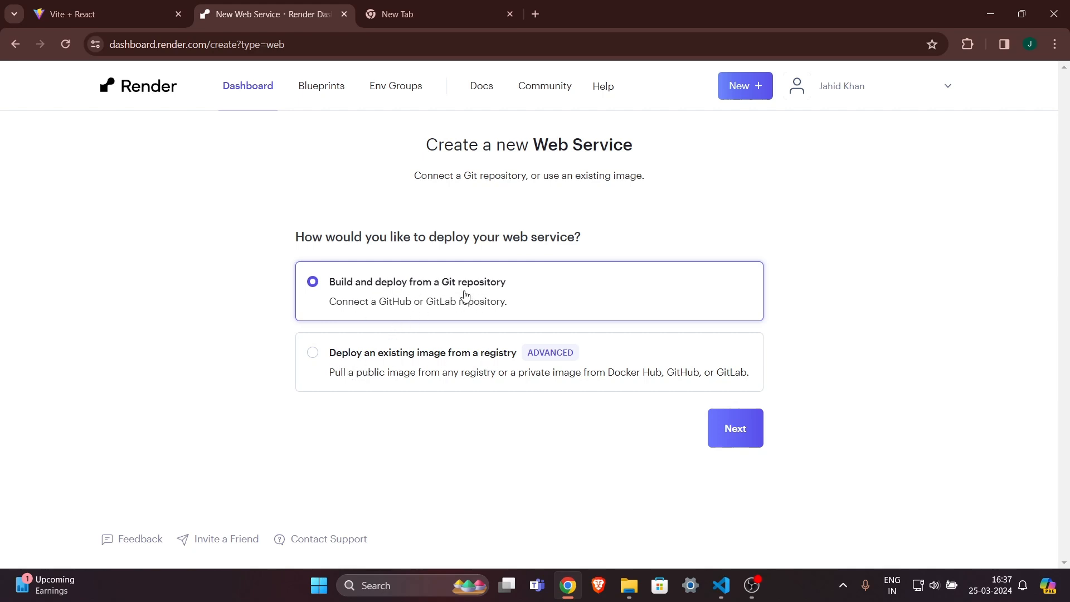
click(736, 434)
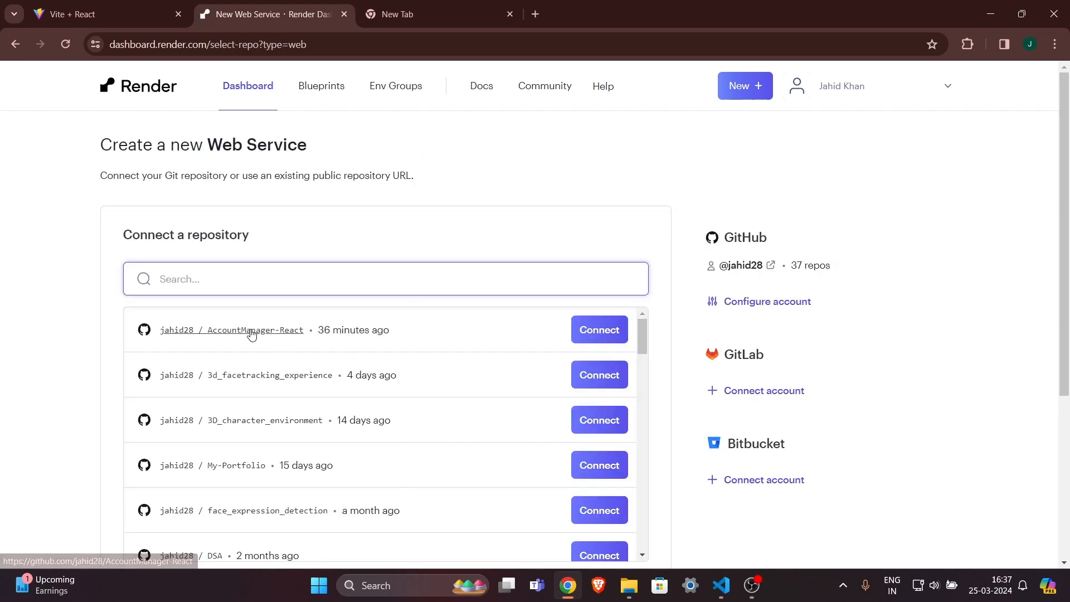
click(599, 331)
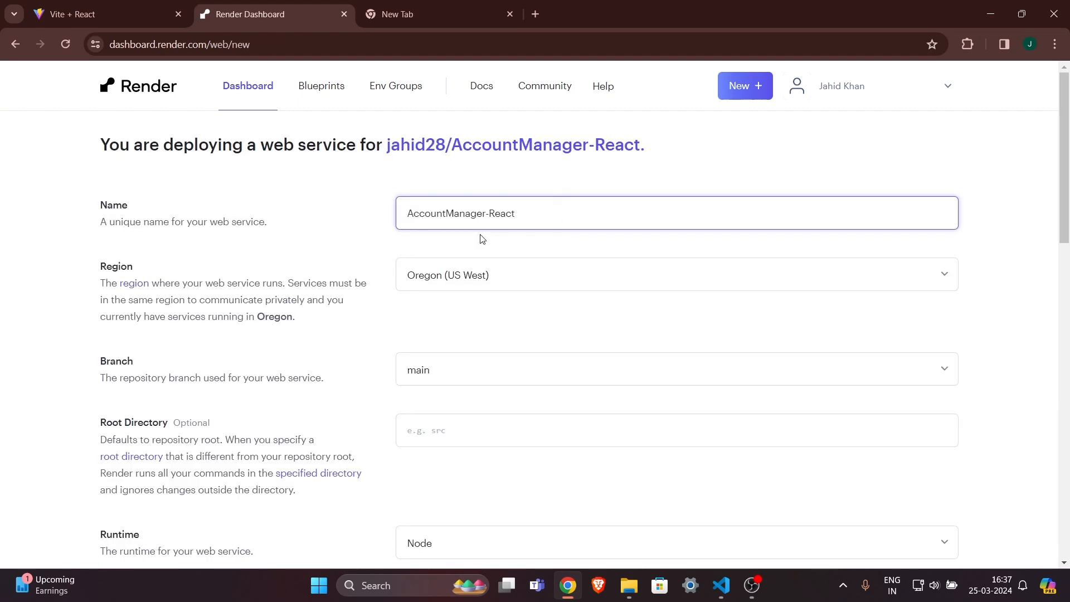
Name the service accountManager-react-backend and set its root directory to server.
key(ctrl+a)
key(ctrl+v)
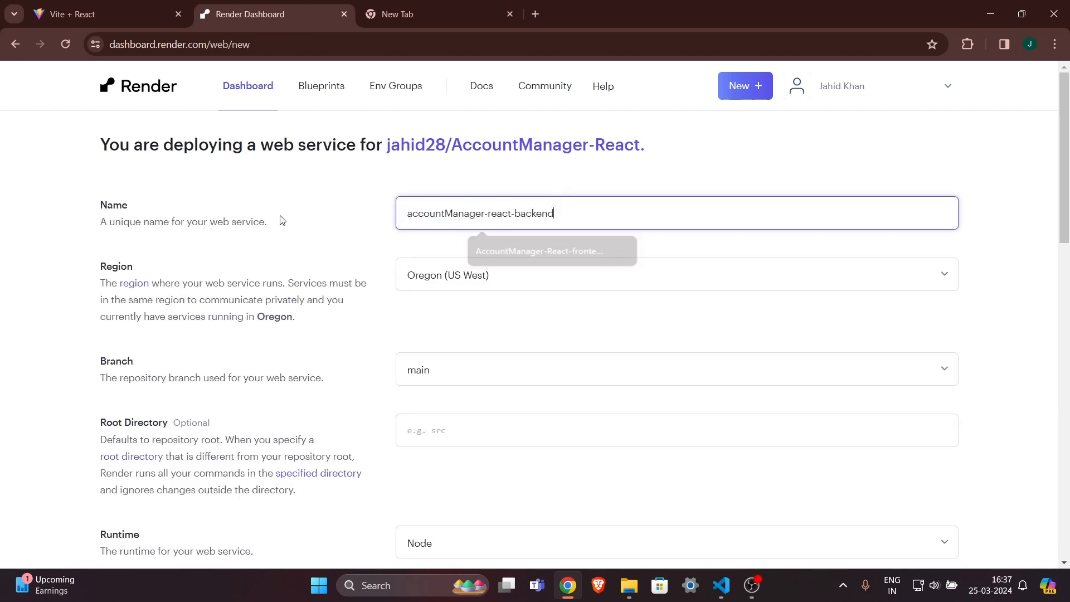
click(497, 249)
drag(554, 217, 340, 214)
click(455, 241)
scroll(455, 241, down, 1)
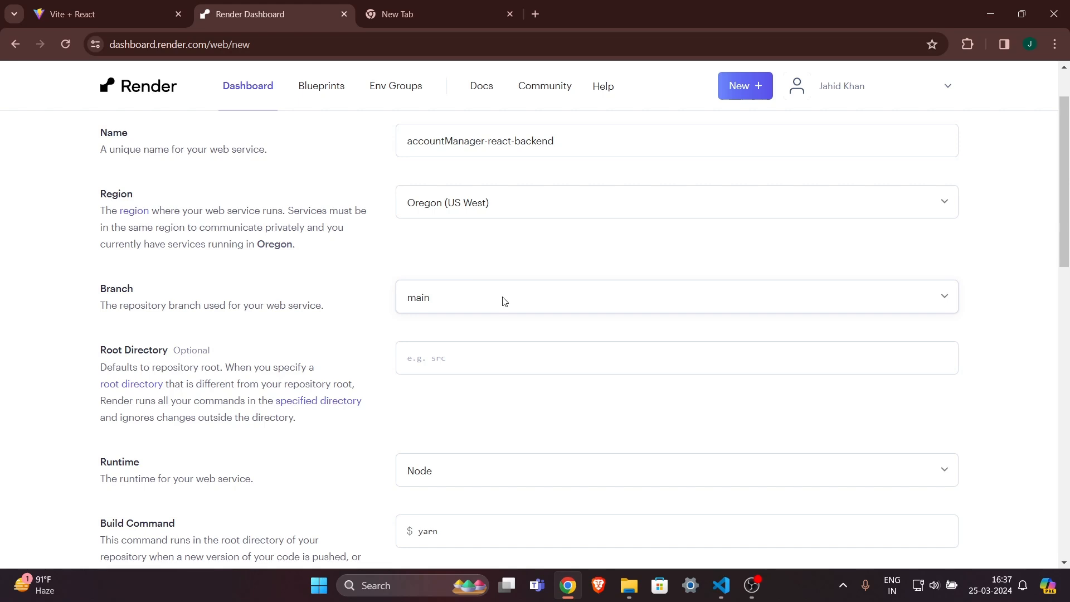
scroll(504, 301, down, 1)
click(541, 280)
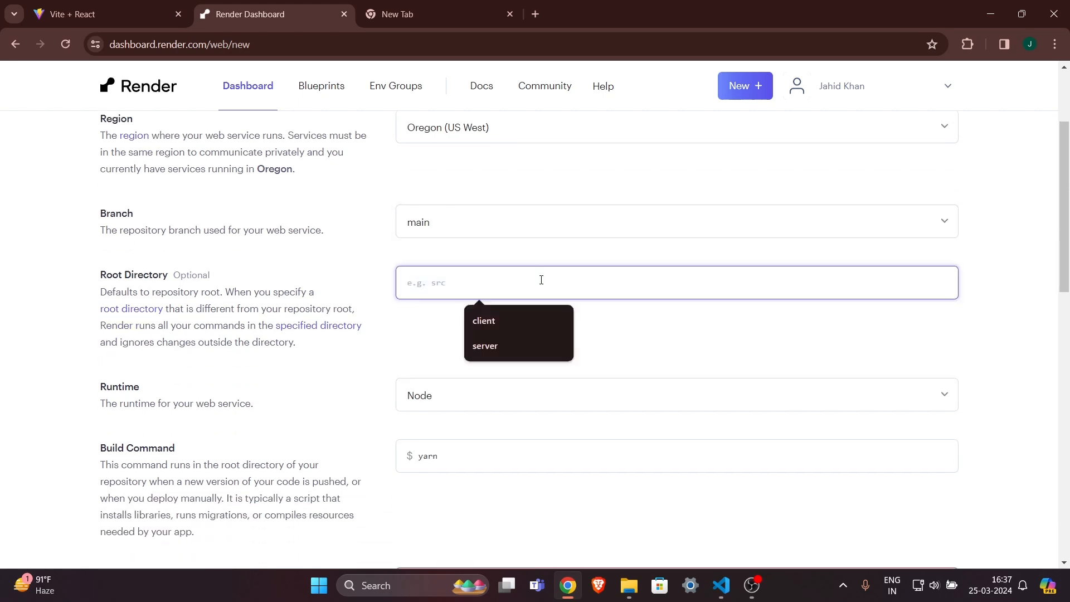
click(497, 346)
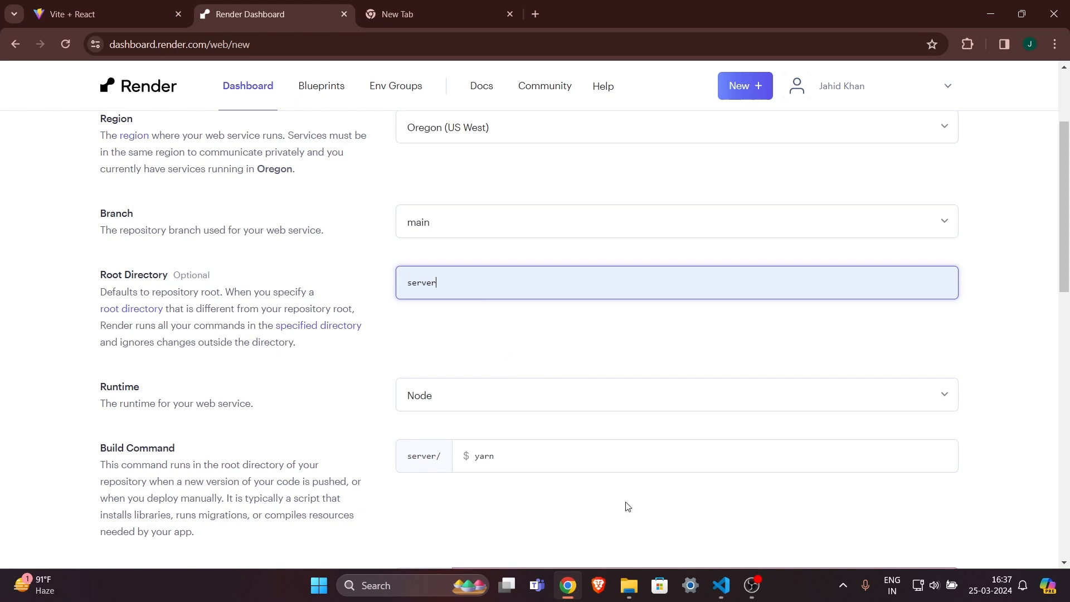
Keep the Node runtime and set the build command to npm run build.
scroll(424, 264, down, 1)
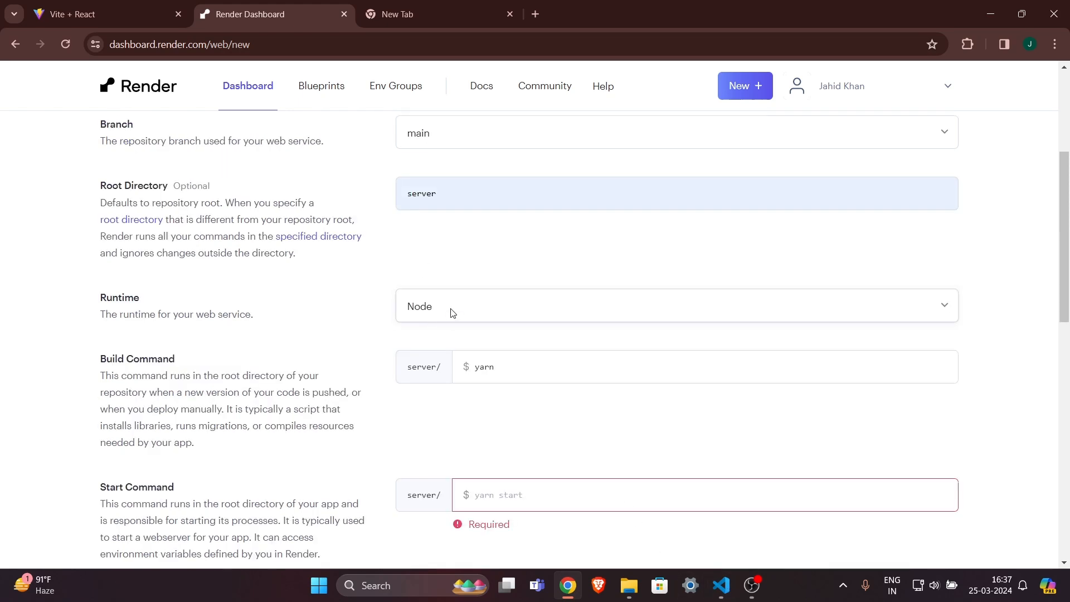
click(468, 311)
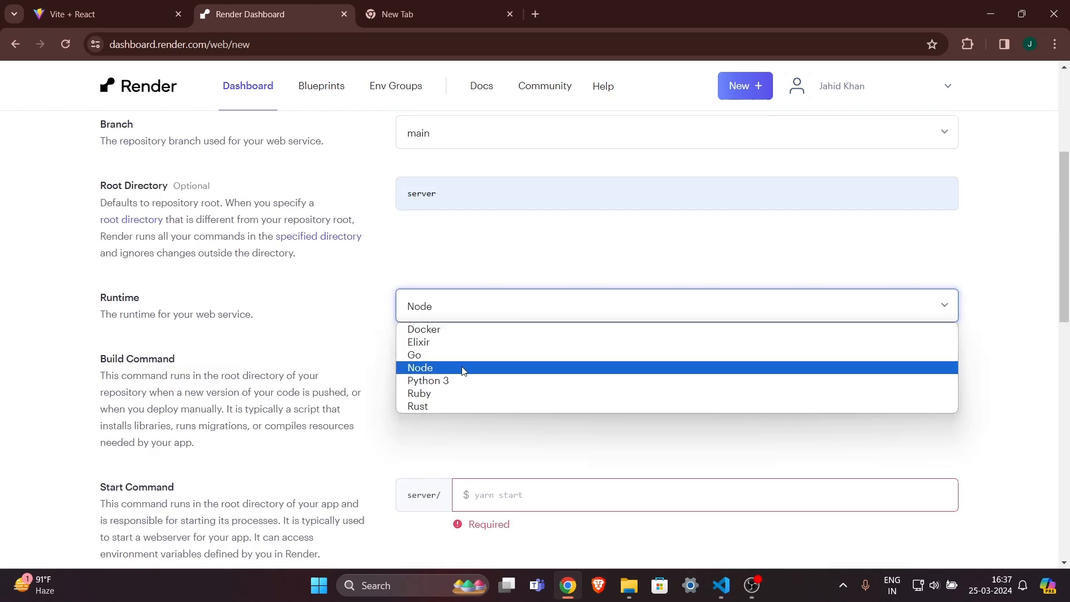
click(533, 308)
scroll(536, 321, down, 1)
click(568, 327)
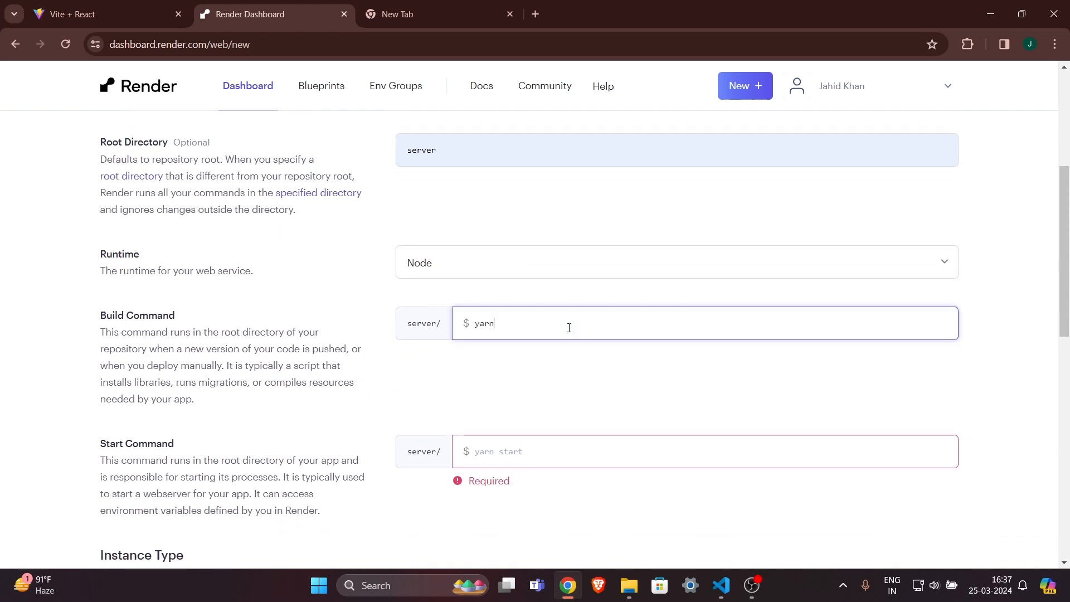
key(ctrl+a)
text(npm)
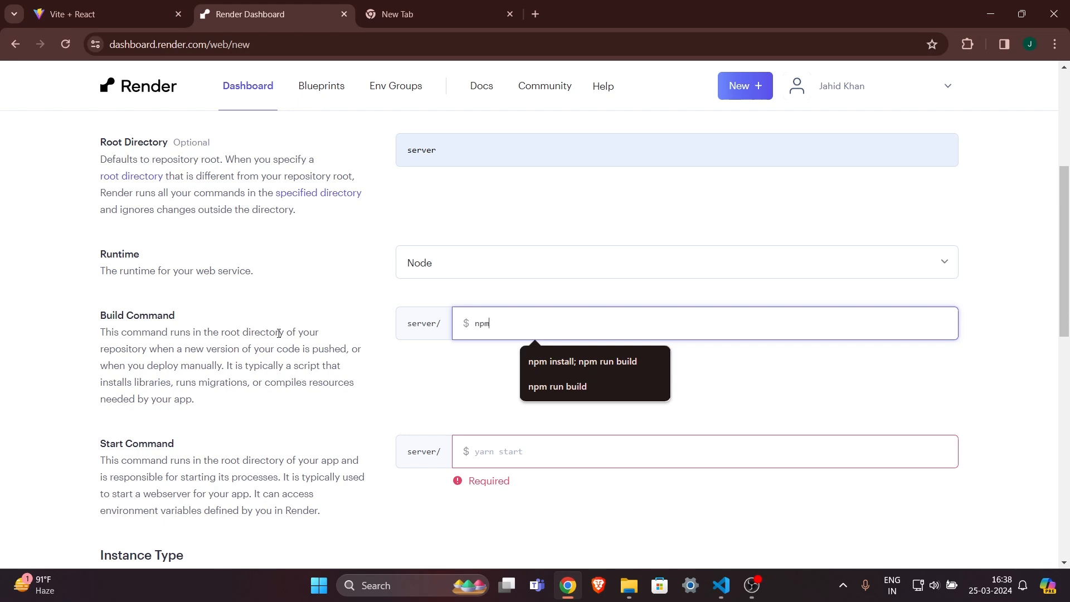
click(570, 389)
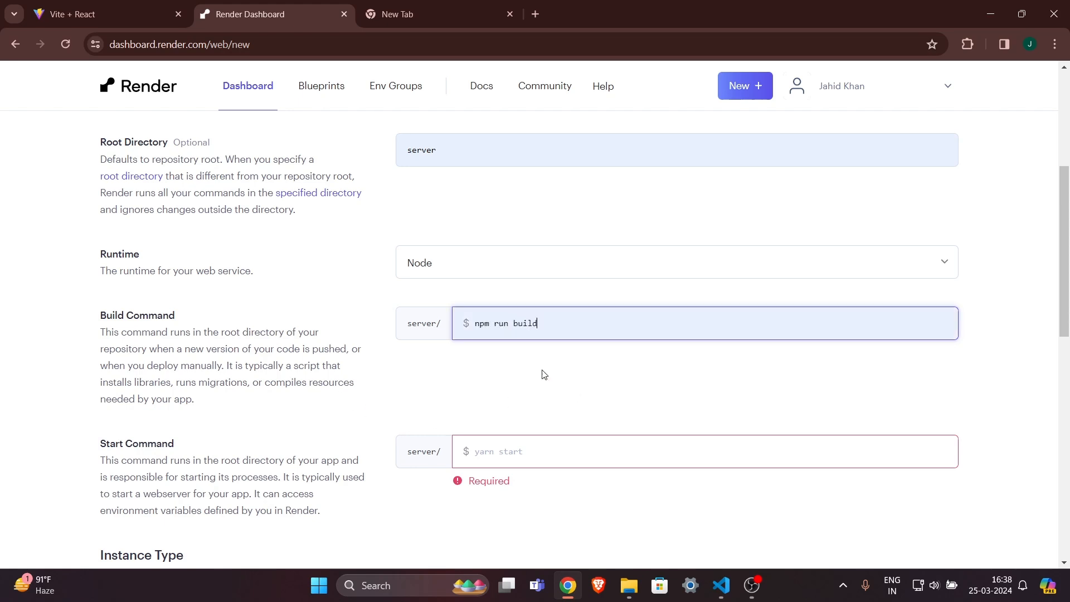
drag(547, 326, 377, 330)
click(550, 381)
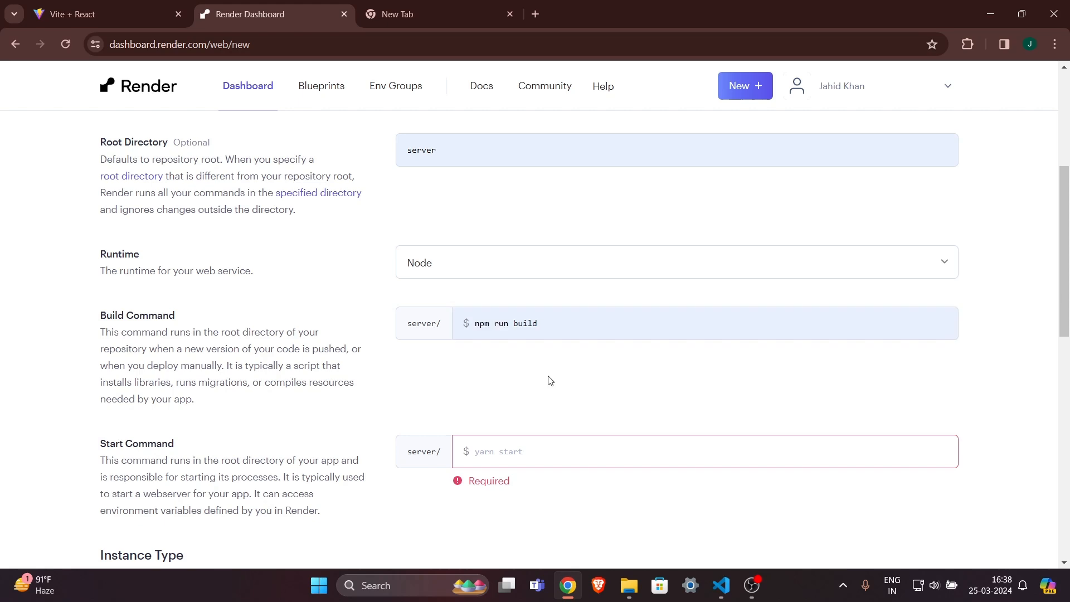
Set the start command to npm start and choose the Free instance type.
scroll(597, 375, down, 1)
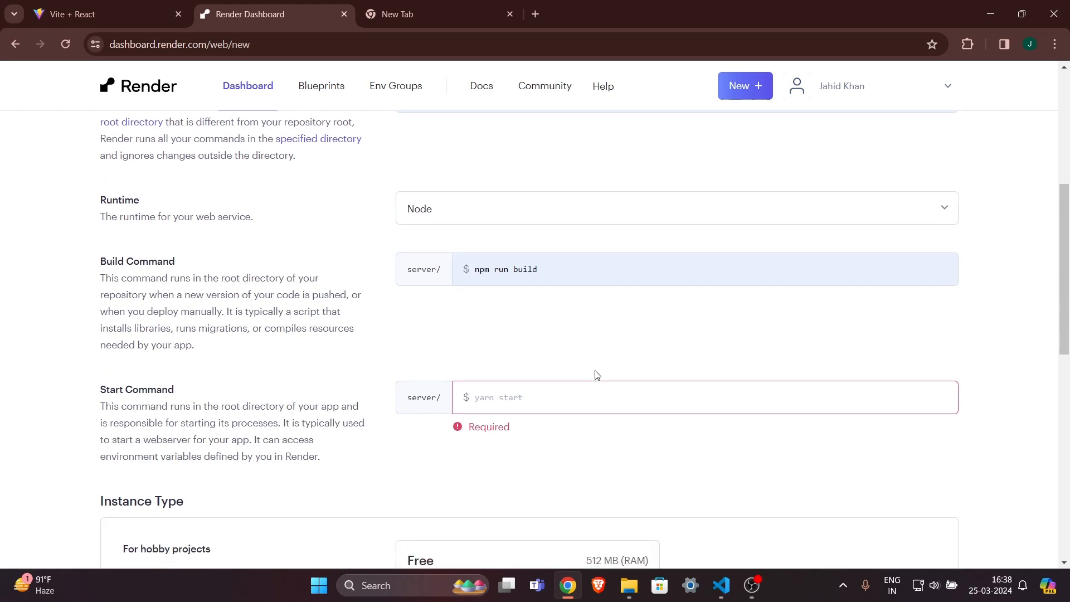
click(616, 400)
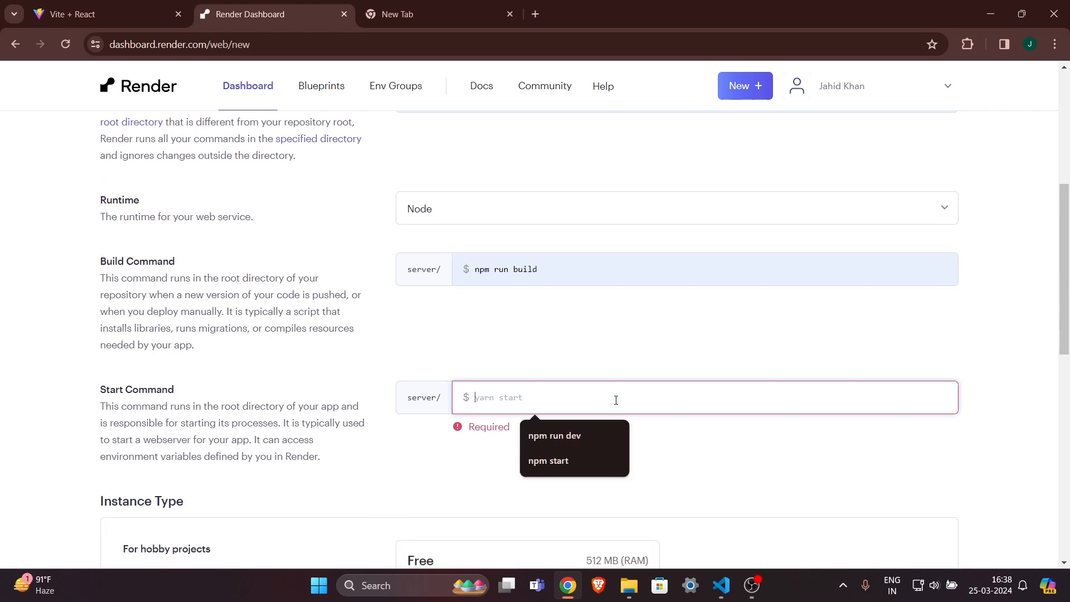
text(npm)
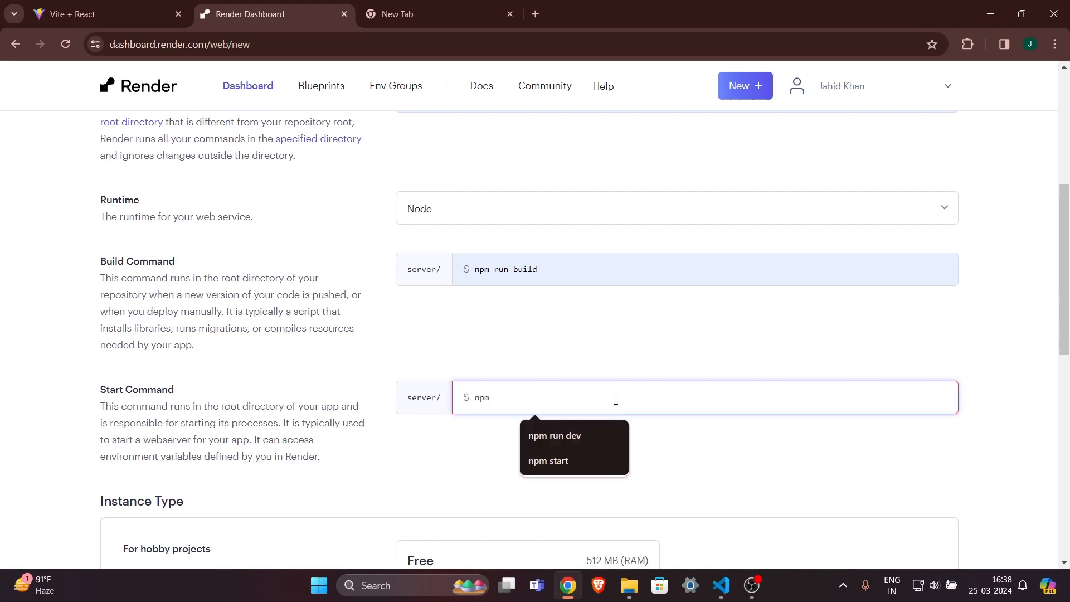
key(Down)
key(Down)
key(Return)
click(661, 451)
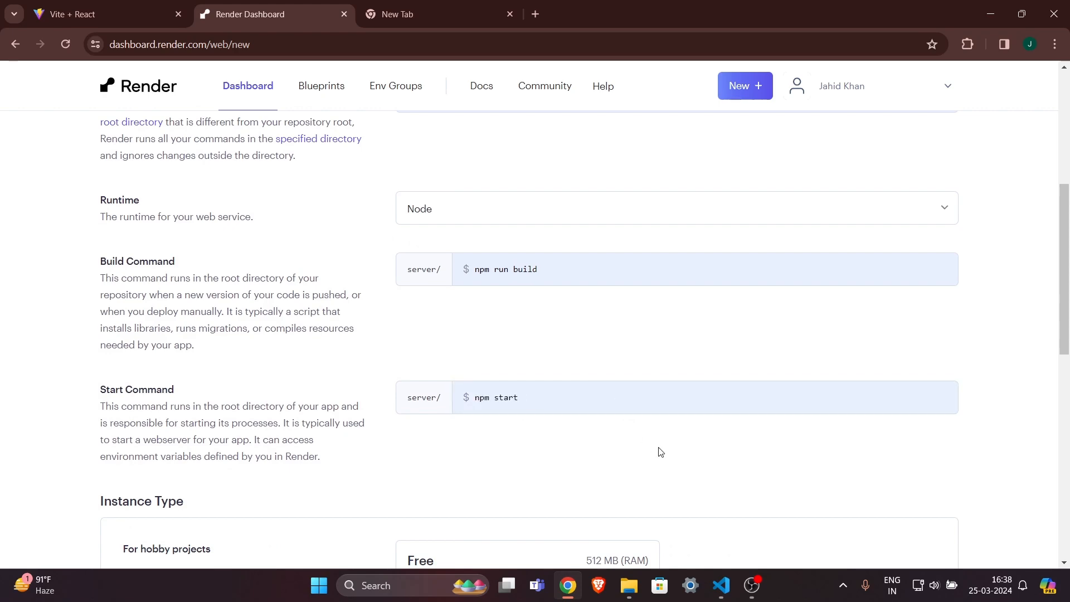
scroll(660, 451, down, 2)
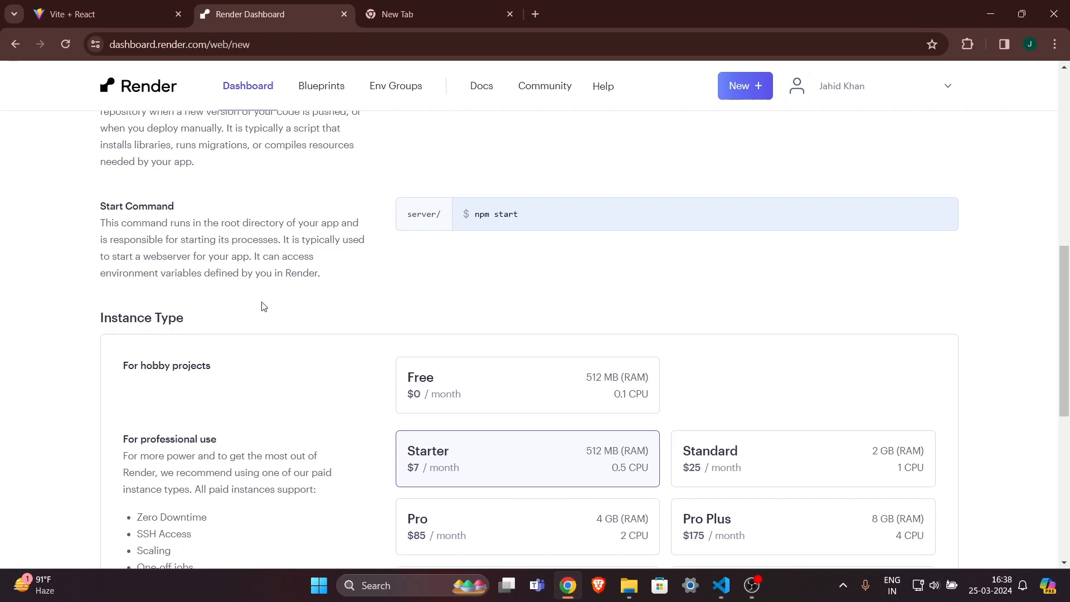
drag(121, 315, 224, 317)
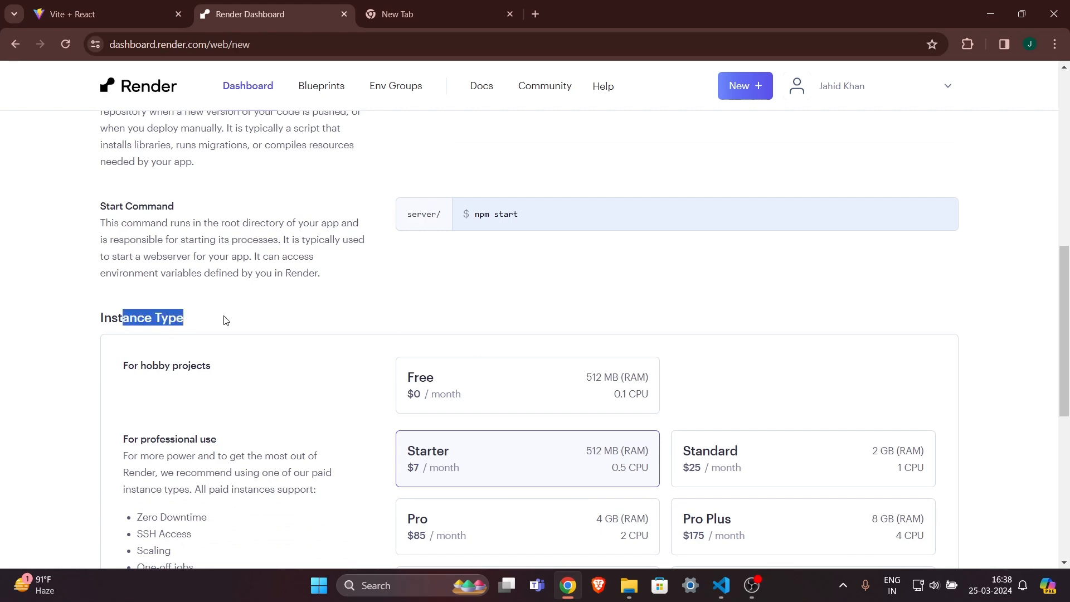
click(499, 392)
Move down to the form's Environment Variables section and its first name field.
scroll(589, 299, down, 2)
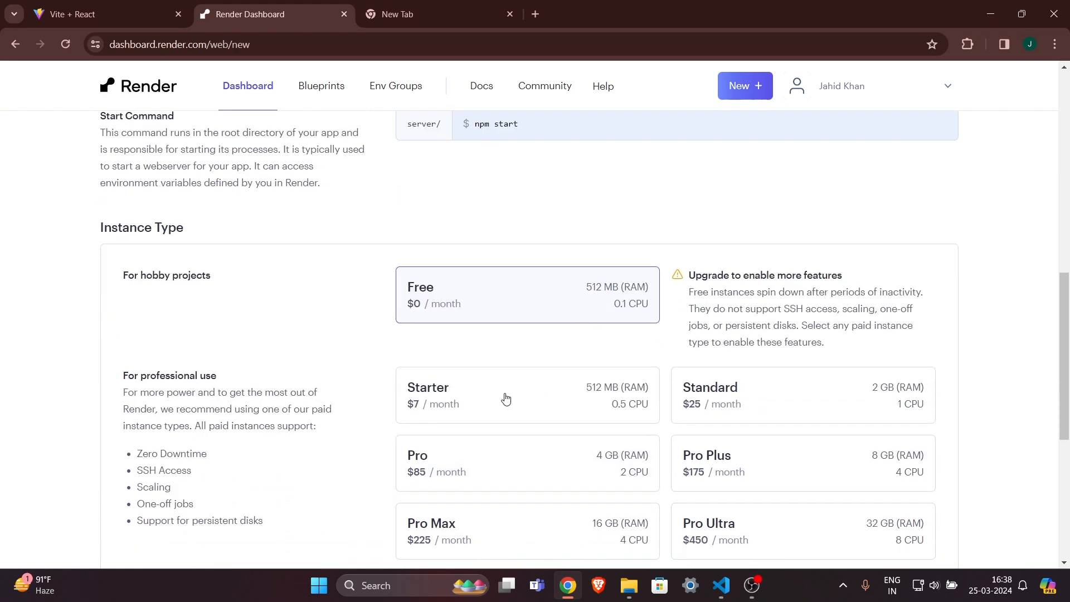
scroll(501, 401, down, 1)
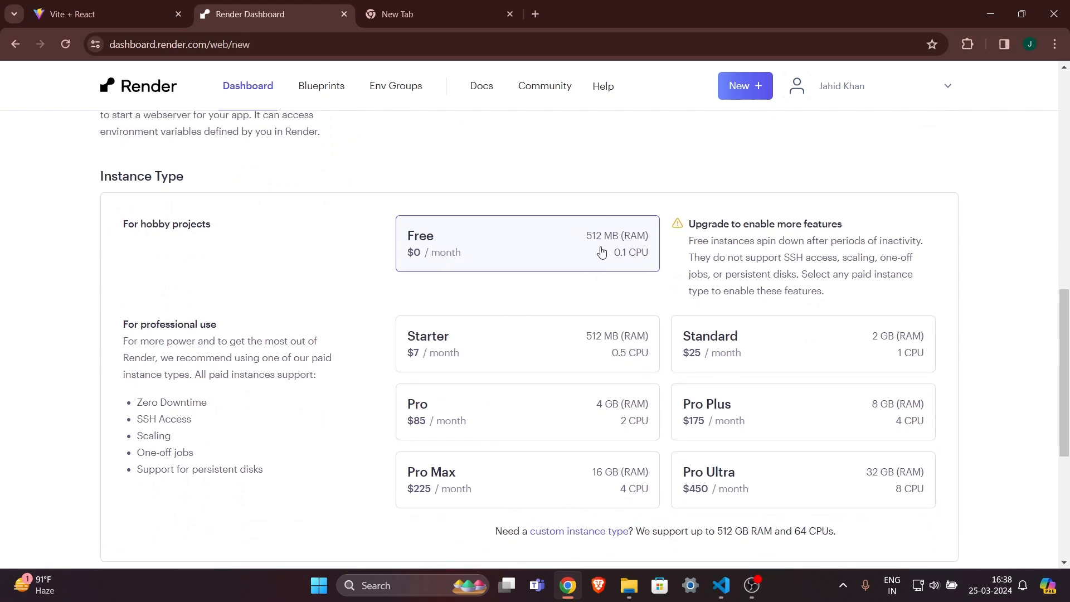
scroll(430, 281, down, 1)
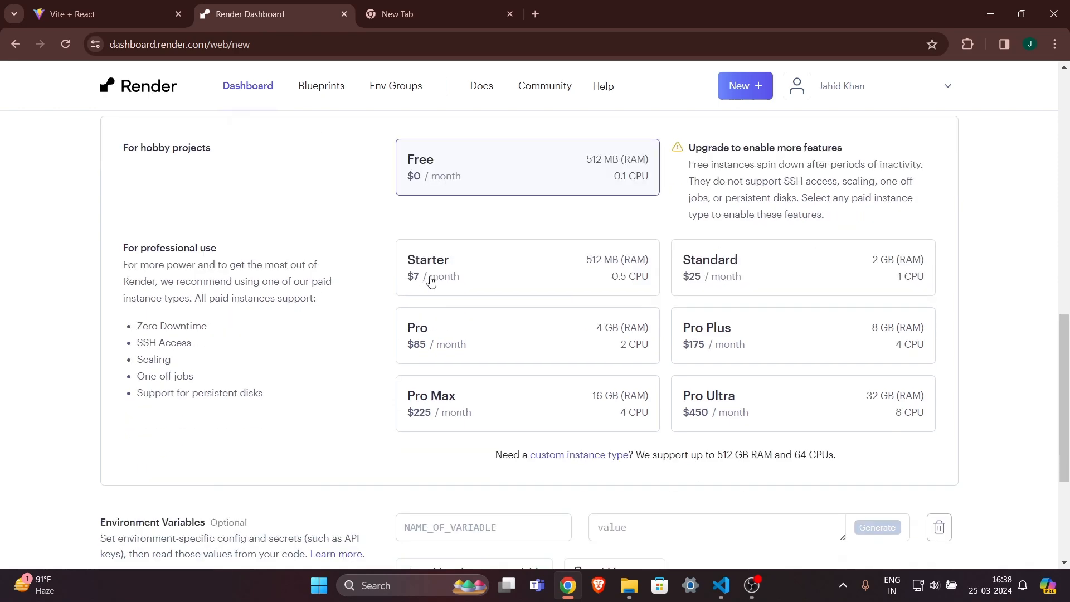
scroll(402, 263, down, 2)
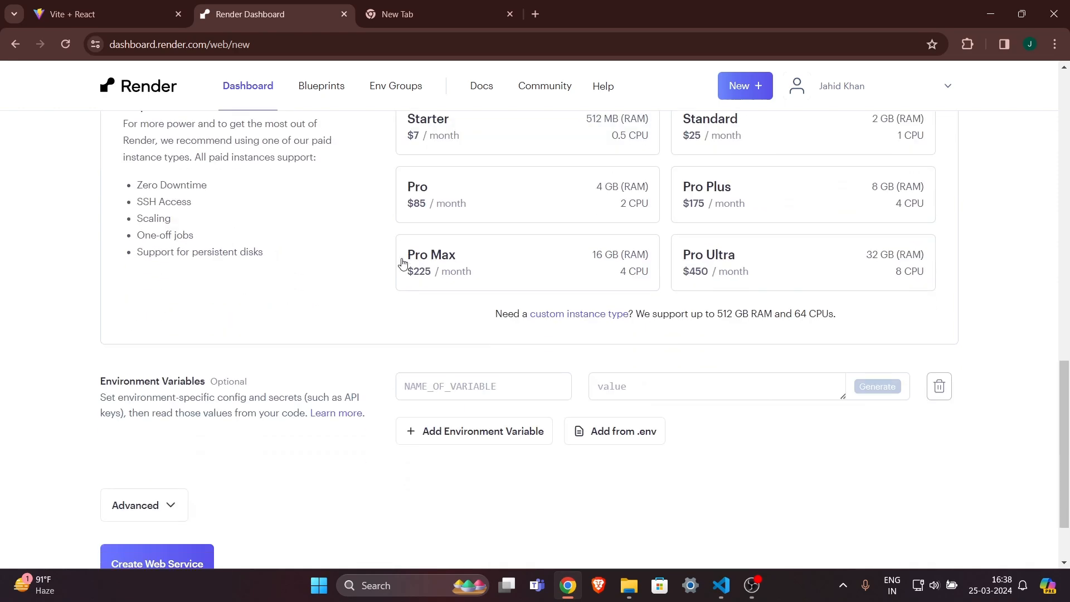
click(456, 386)
click(350, 431)
drag(93, 380, 285, 384)
click(286, 385)
Copy the MY_DATABASE_URL variable name from server/mongo.js in VS Code, then return to Render.
click(721, 585)
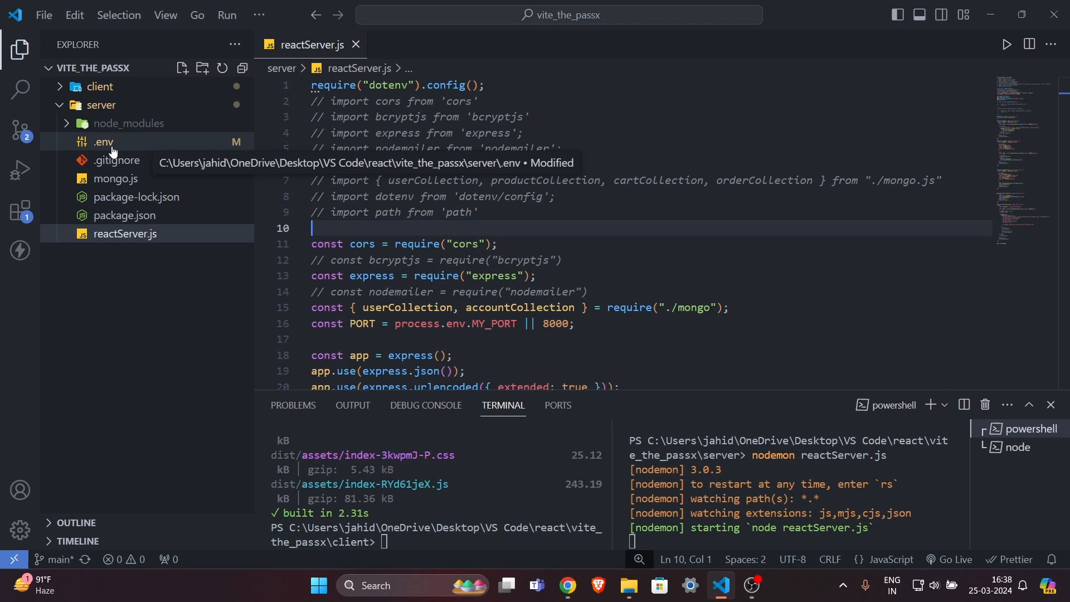
click(136, 181)
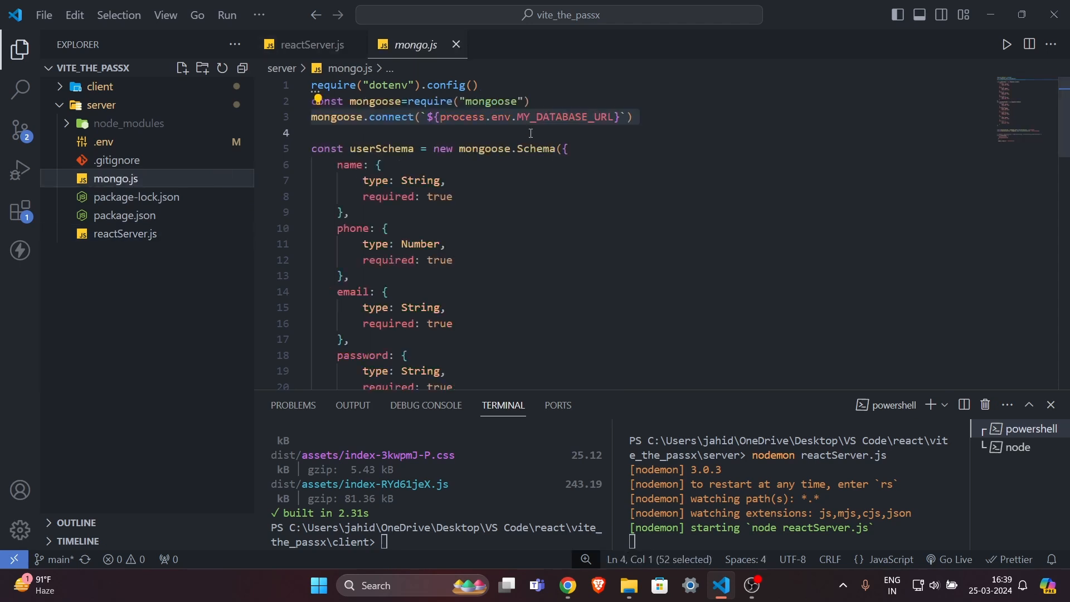
double_click(559, 116)
key(ctrl+c)
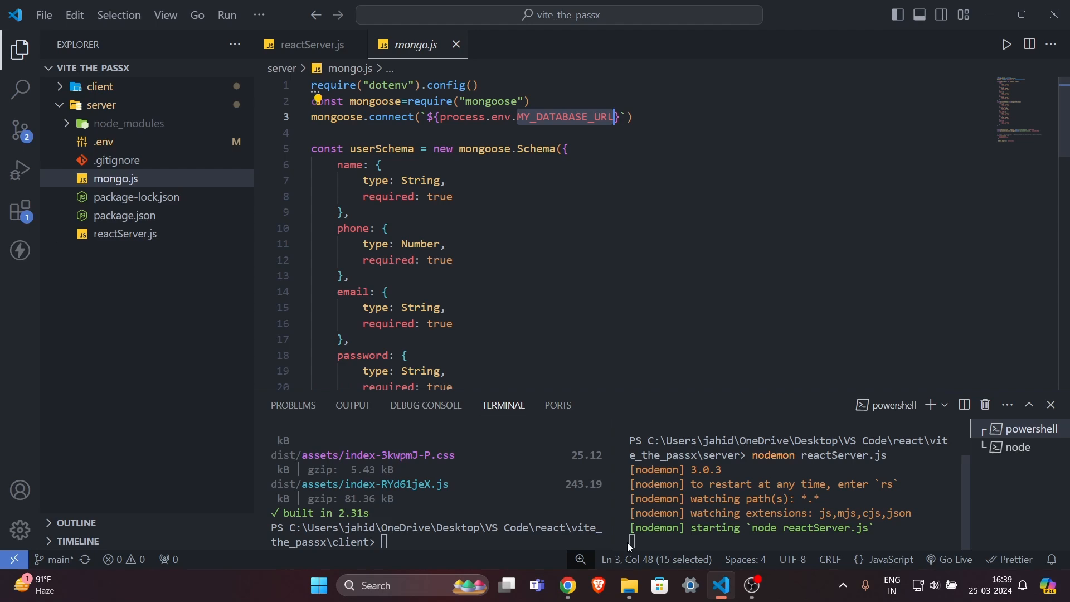
click(568, 585)
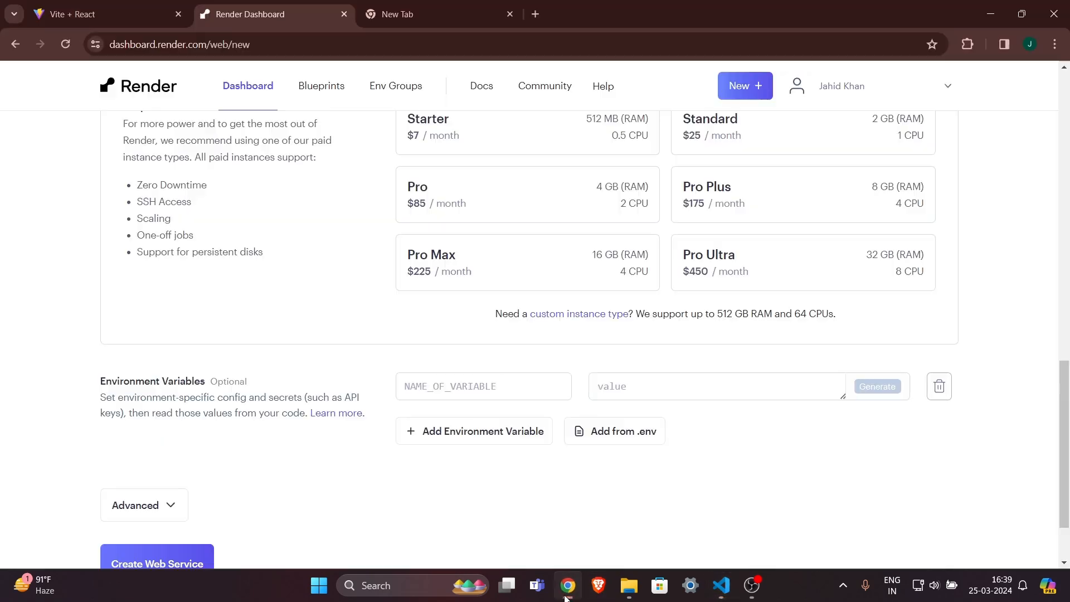
Paste MY_DATABASE_URL as the first variable name and add a second row.
click(510, 392)
key(ctrl+v)
click(508, 430)
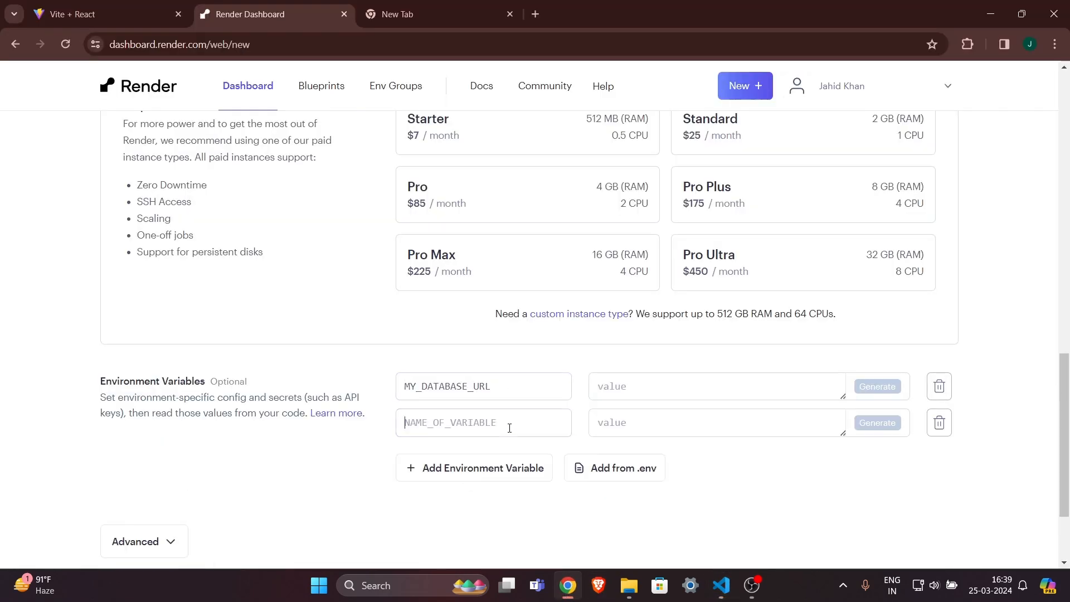
Copy MY_PORT from reactServer.js and add it as the second variable with value 8000.
click(730, 595)
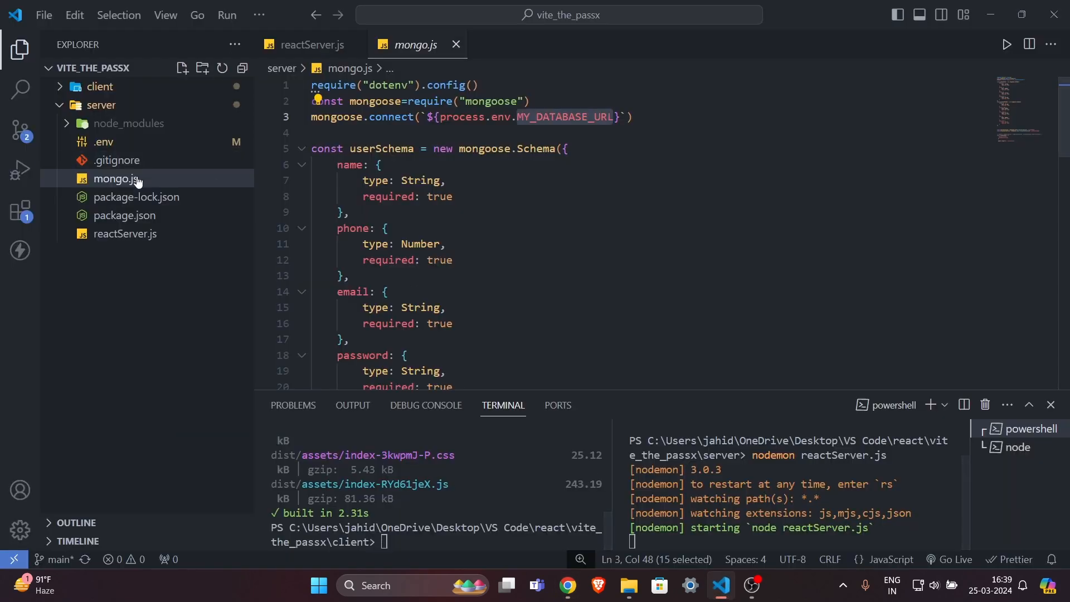
click(129, 237)
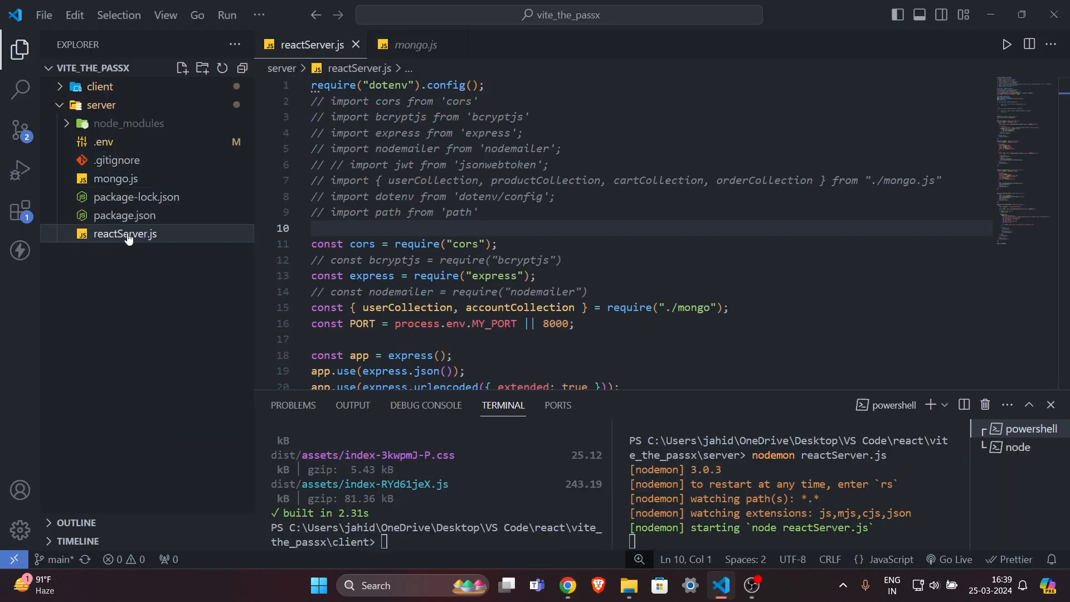
double_click(495, 323)
key(ctrl+c)
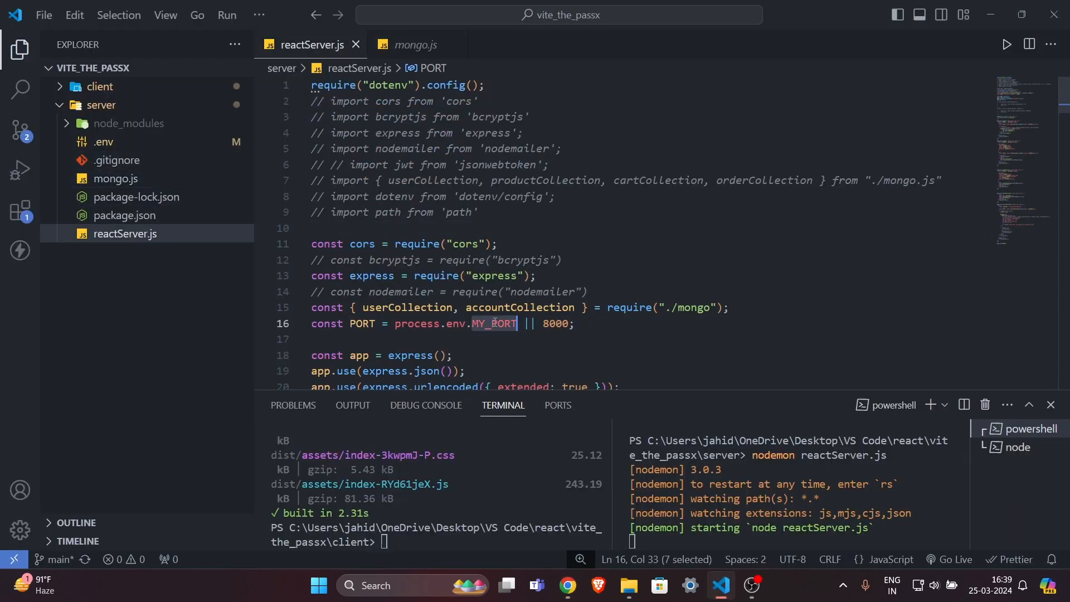
click(568, 585)
key(ctrl+v)
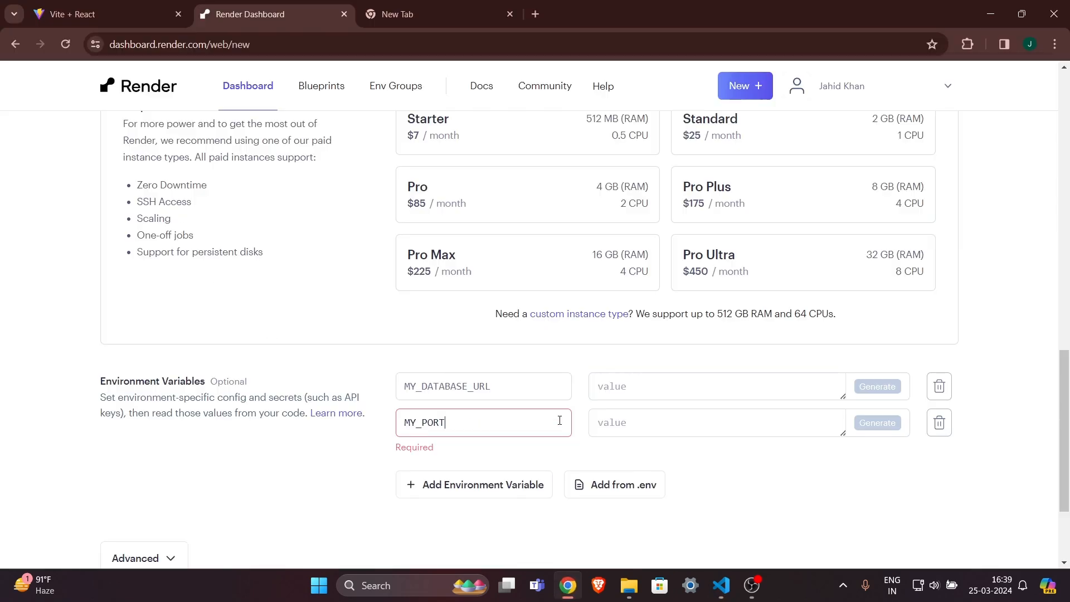
click(664, 426)
text(8000)
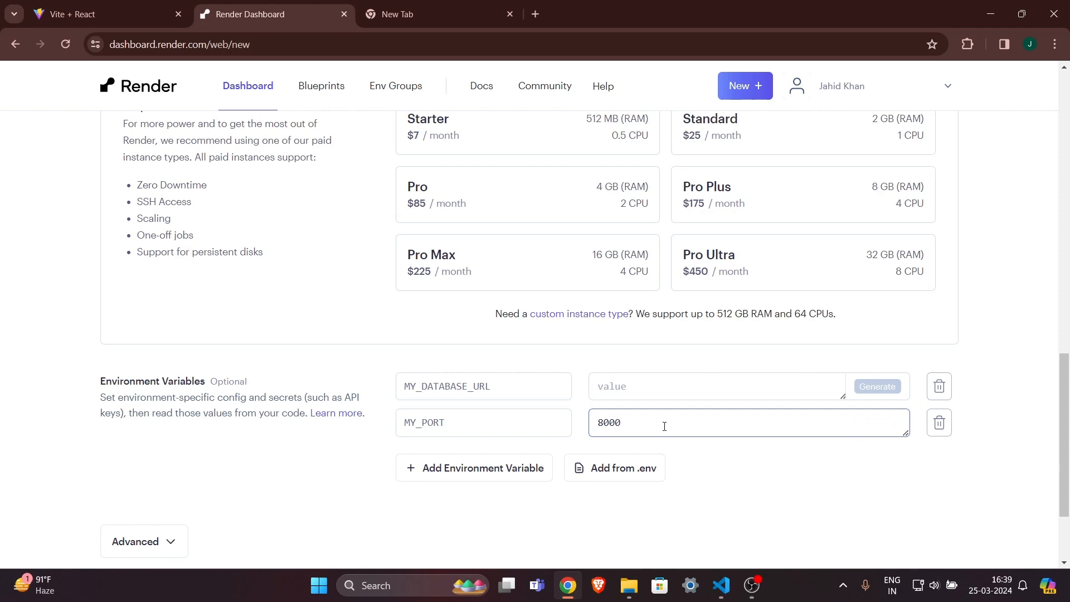
click(733, 478)
click(631, 385)
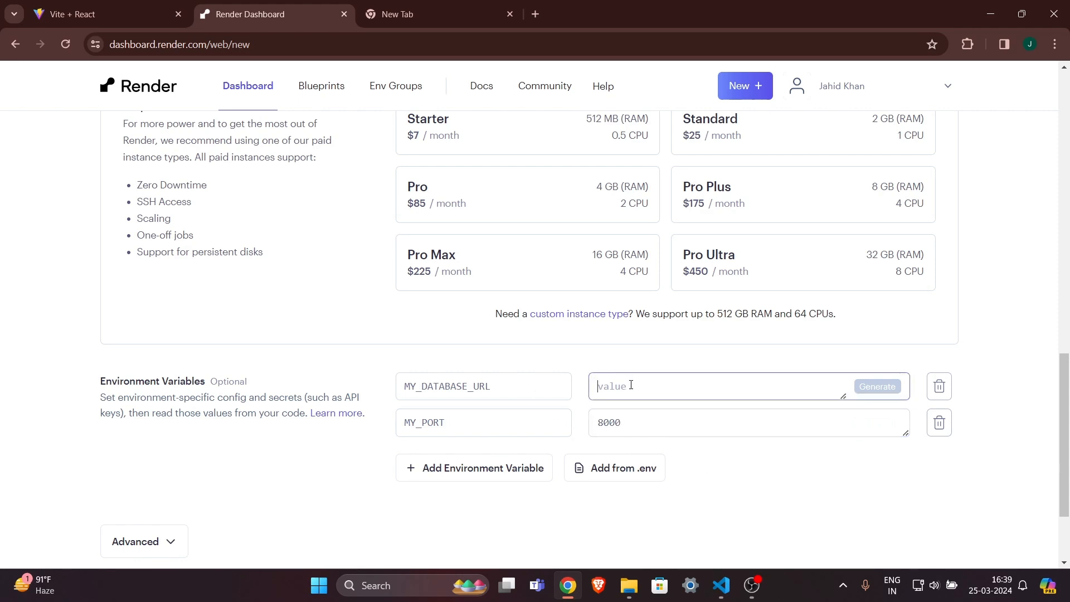
click(719, 464)
scroll(718, 465, down, 3)
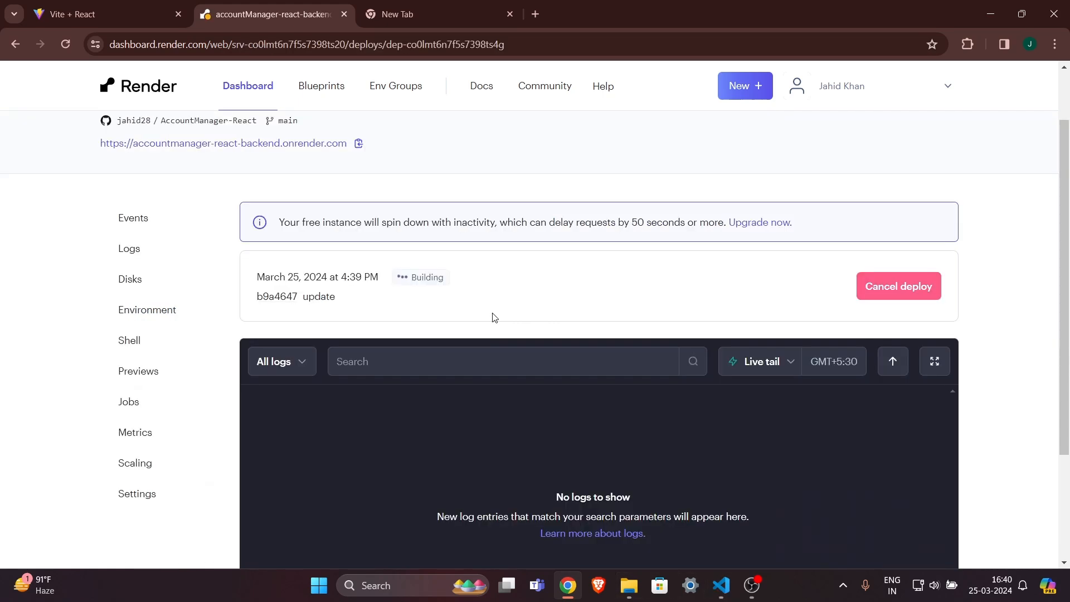
Follow the backend deploy from Building until the log shows 'Your service is live'.
scroll(611, 277, down, 1)
scroll(611, 278, down, 1)
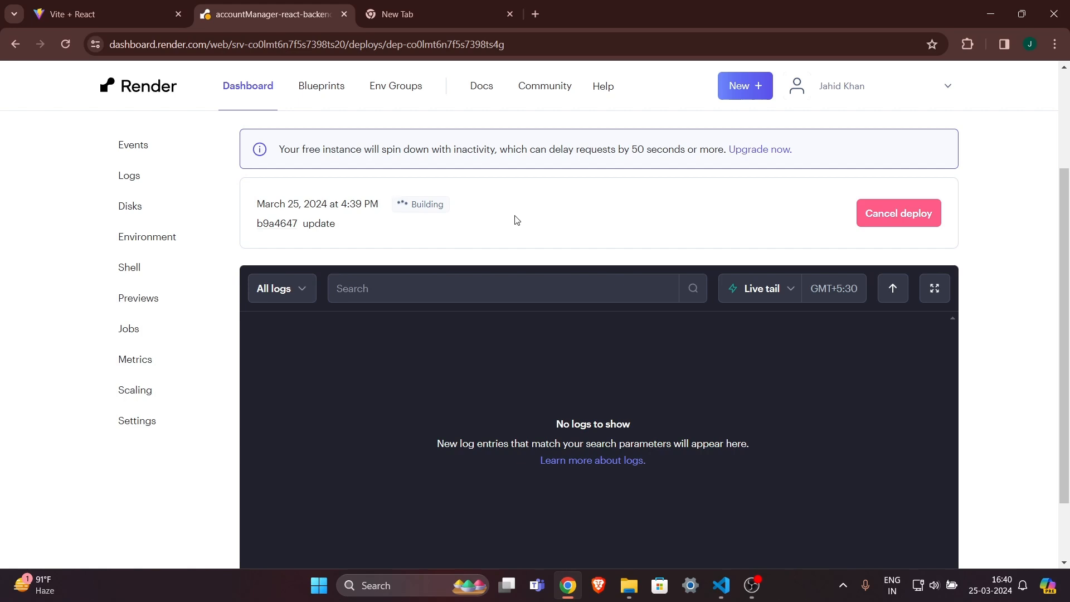
scroll(517, 220, down, 2)
scroll(494, 172, up, 1)
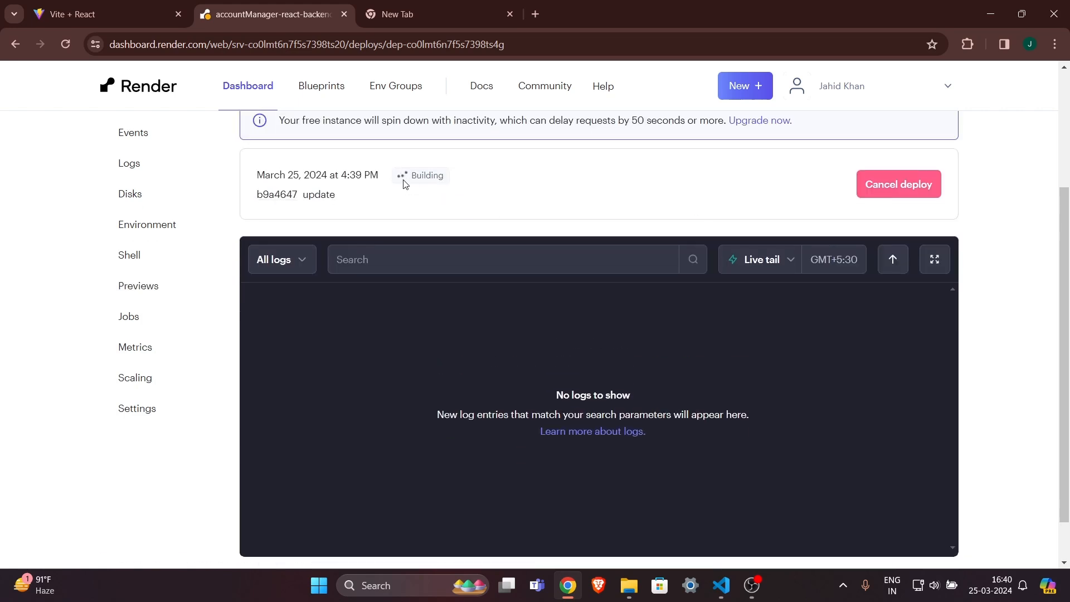
drag(405, 184, 265, 175)
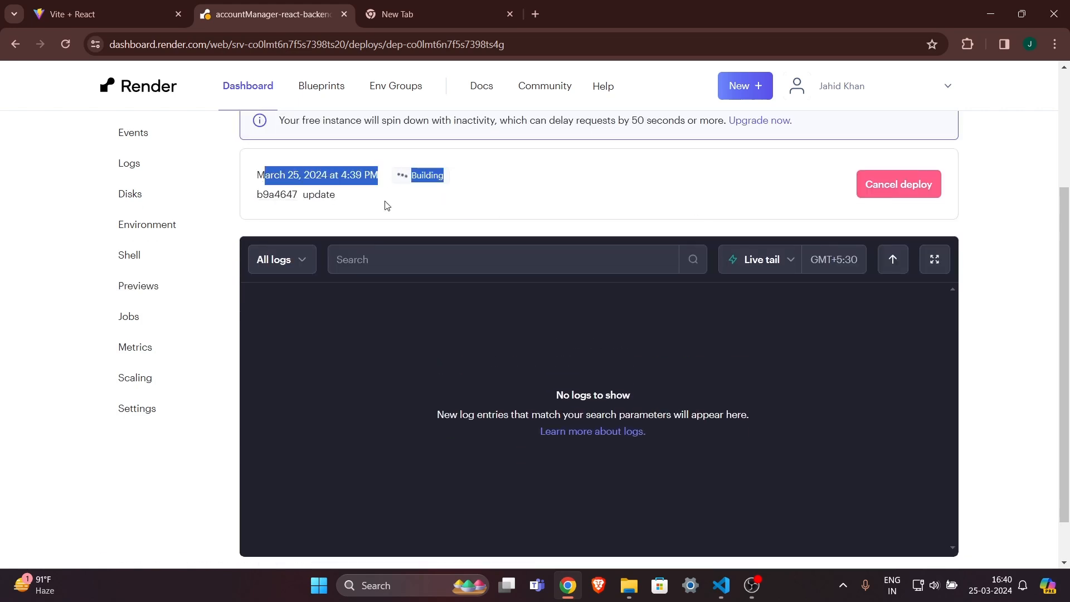
click(437, 213)
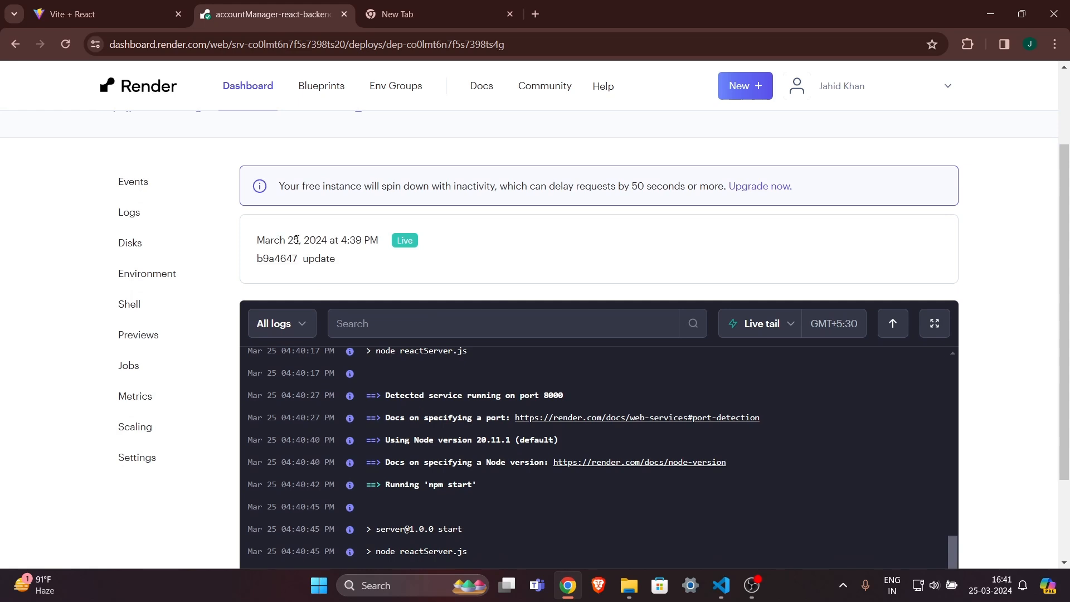
drag(280, 240, 442, 249)
click(442, 248)
scroll(443, 249, down, 1)
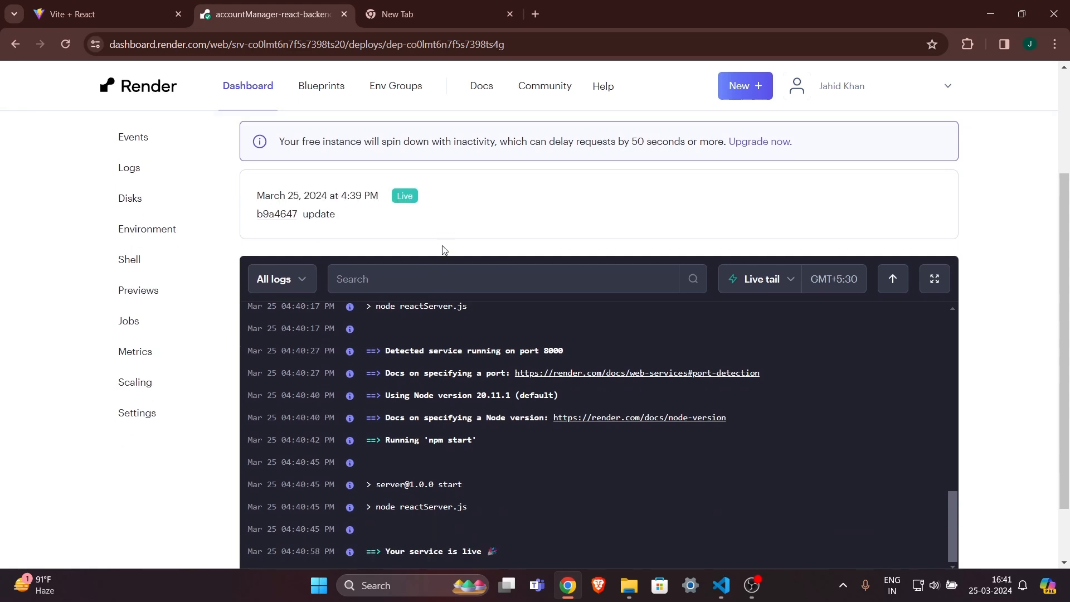
scroll(449, 395, down, 2)
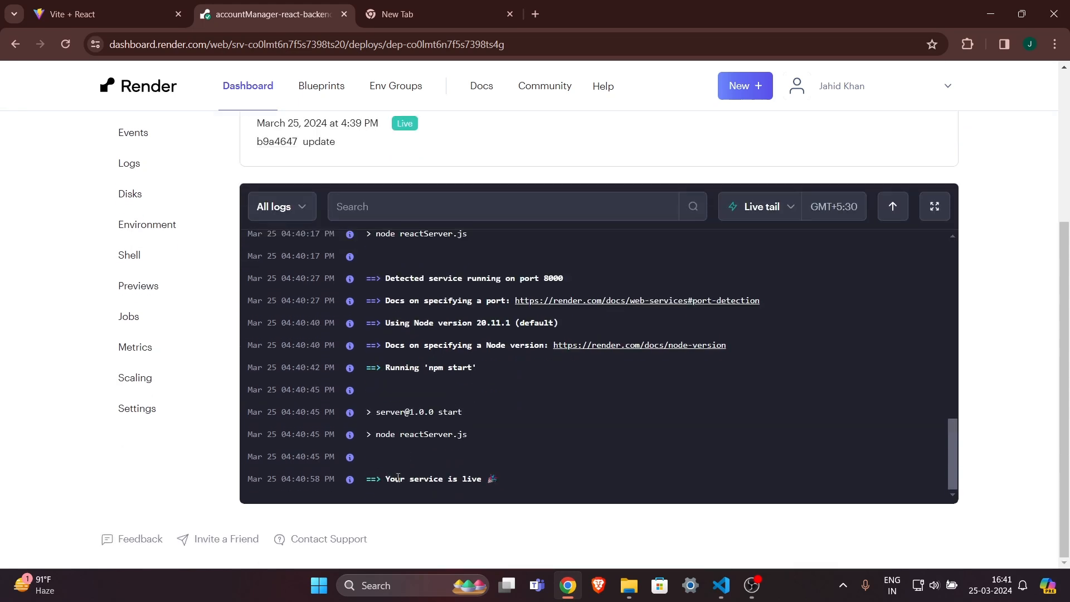
drag(385, 479, 490, 479)
click(491, 478)
Check the 'Build successful' line in the backend deploy log.
scroll(493, 427, up, 3)
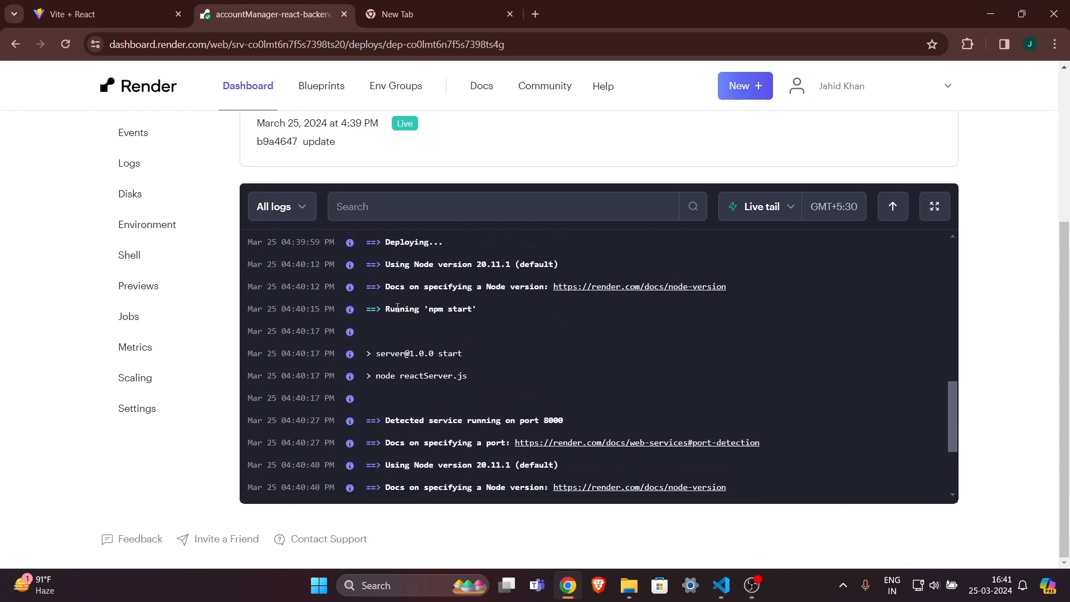
scroll(397, 345, up, 3)
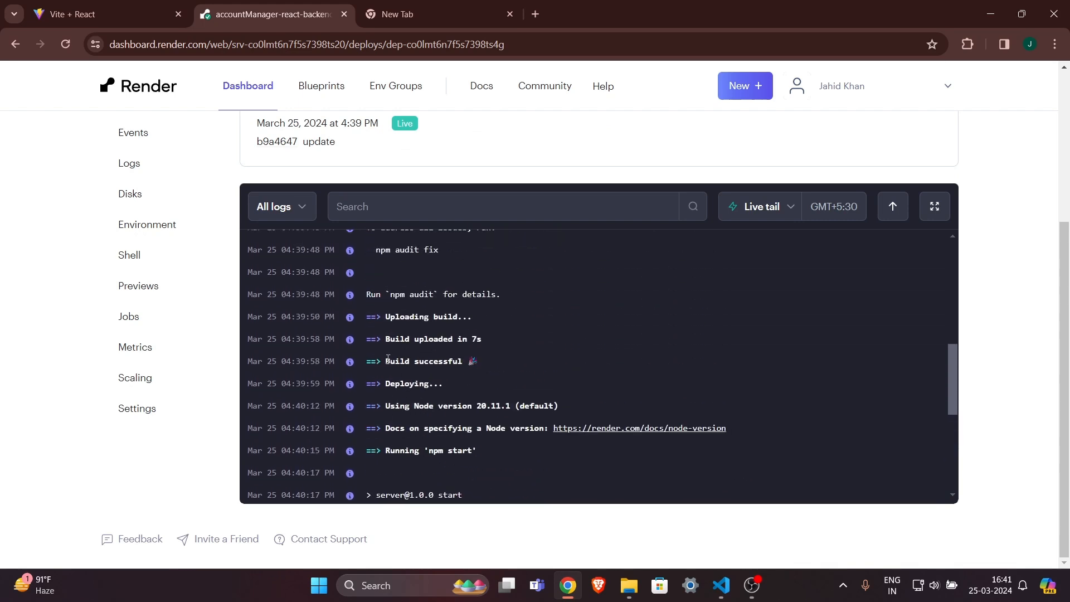
mouse_move(385, 361)
mouse_down()
mouse_move(463, 361)
mouse_move(385, 363)
mouse_up()
click(463, 362)
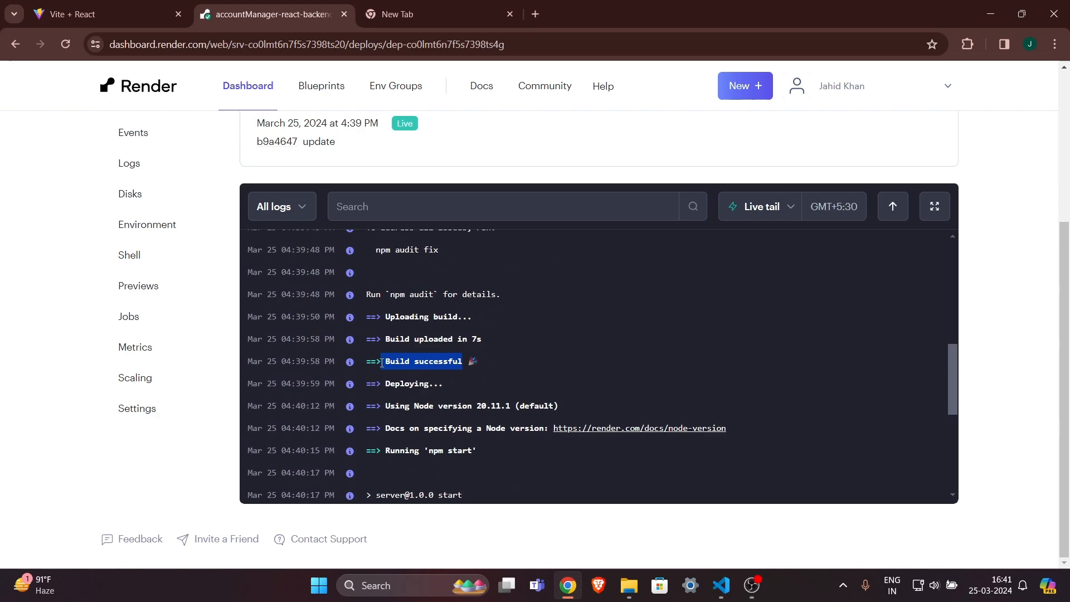
click(382, 362)
scroll(482, 165, up, 4)
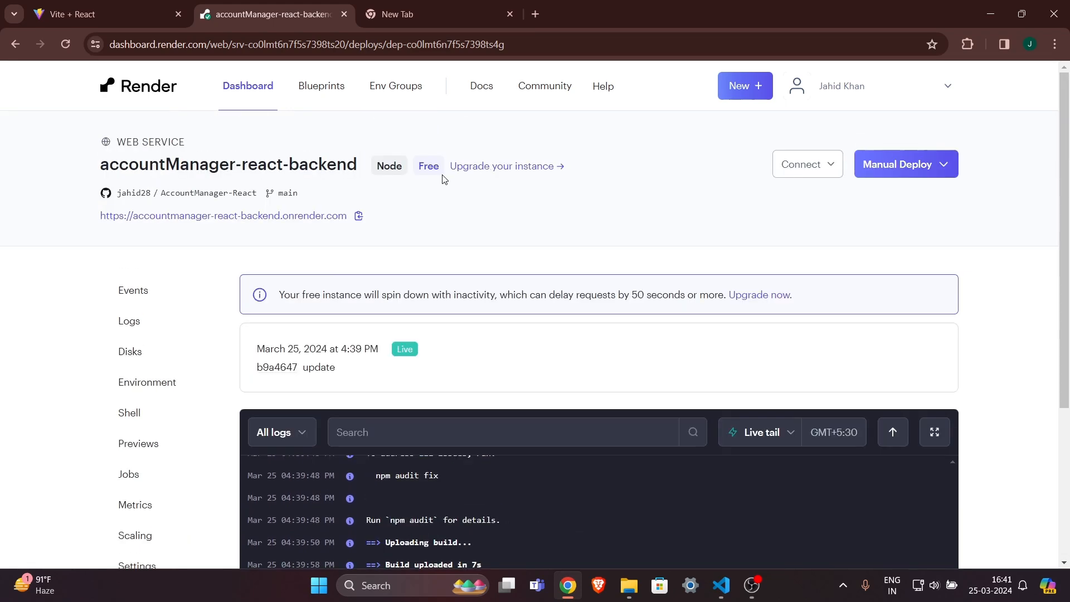
Manually deploy the latest commit of AccountManager-React-frontend and duplicate its deploy tab.
click(147, 86)
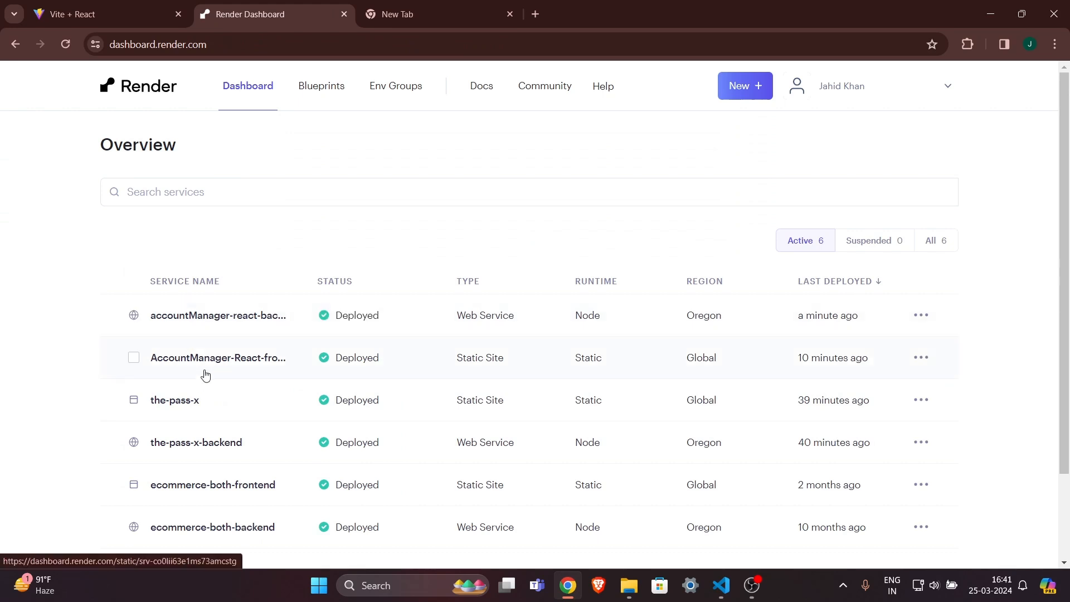
click(241, 361)
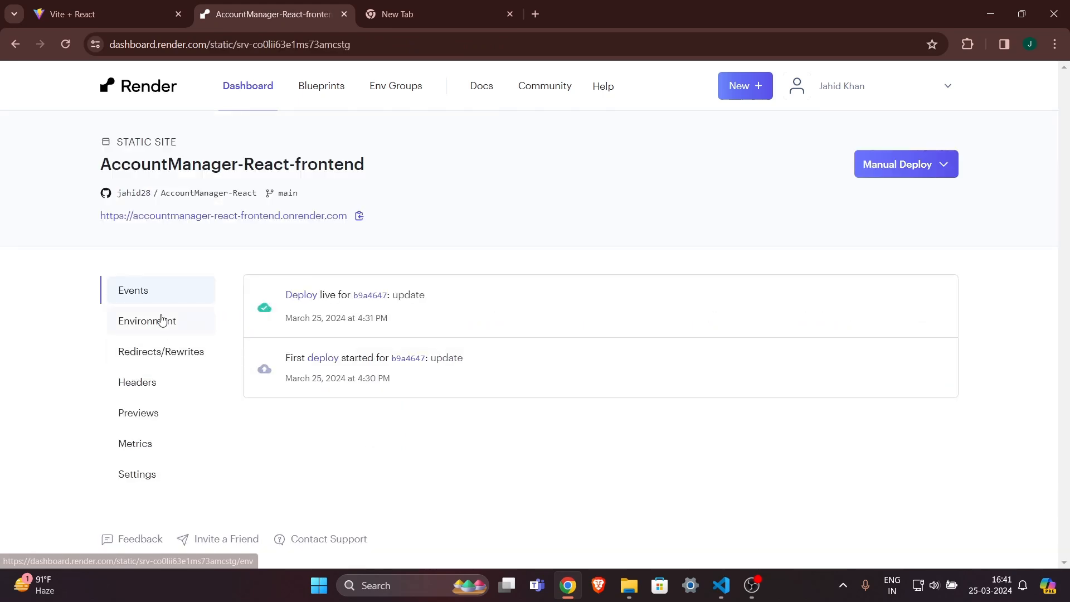
click(894, 165)
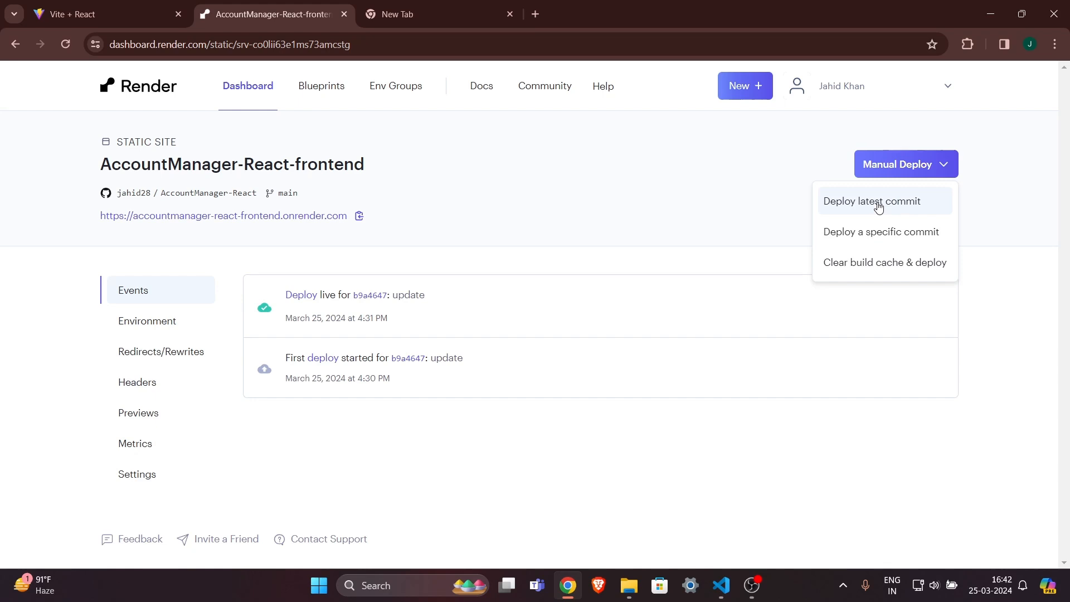
click(878, 206)
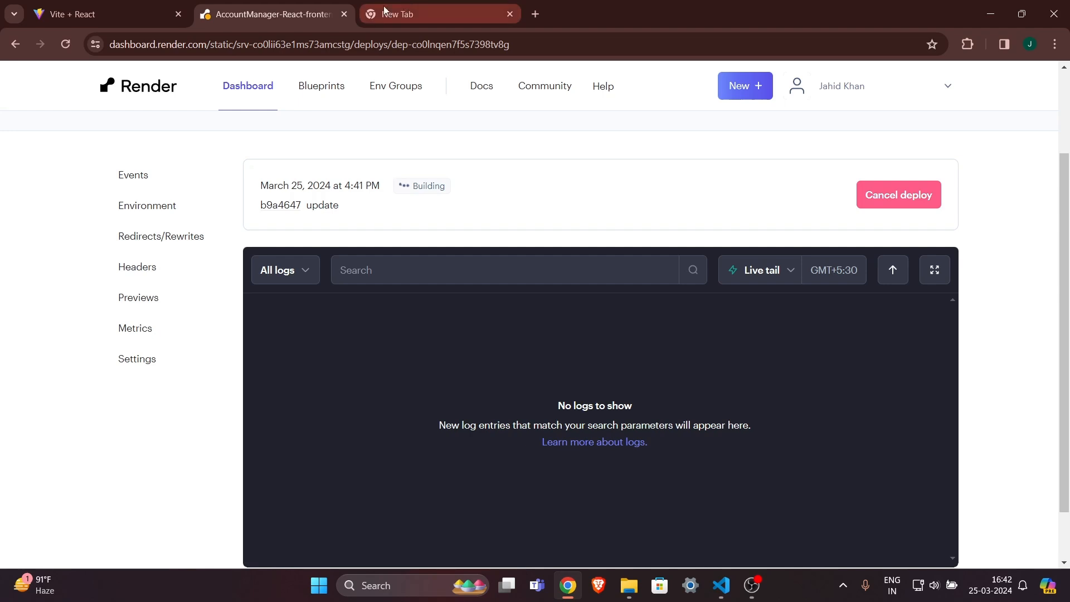
right_click(276, 14)
click(331, 139)
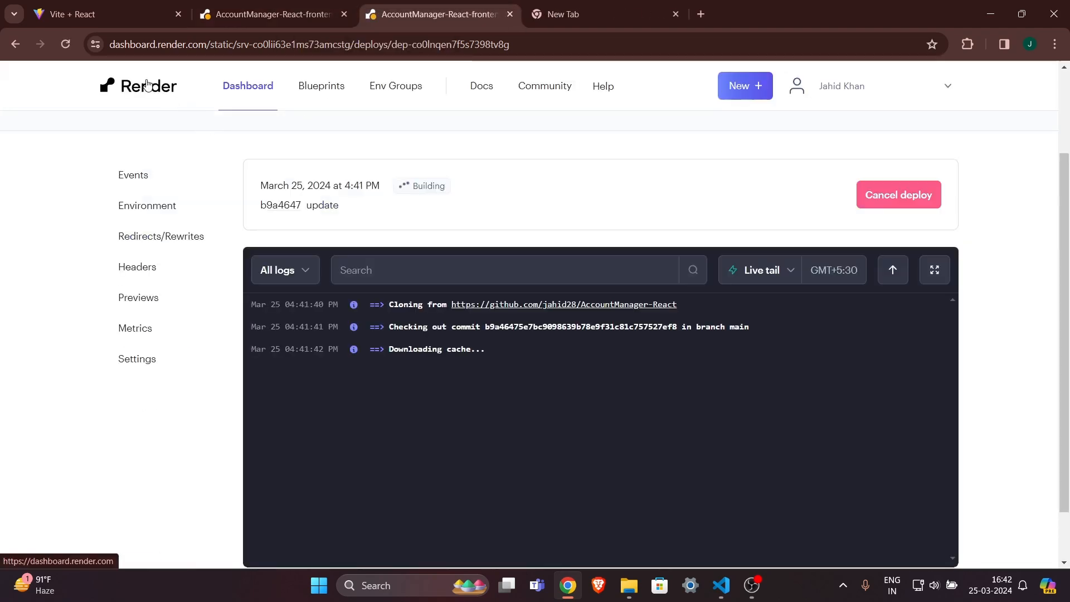
In the duplicate tab, open accountManager-react-backend and select its service URL.
click(147, 85)
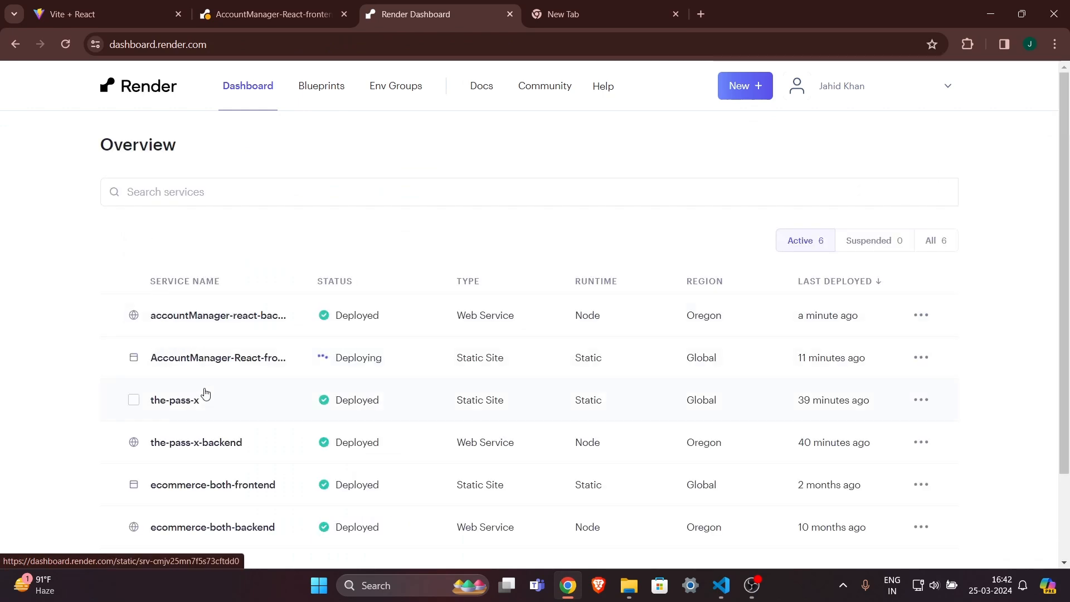
click(236, 314)
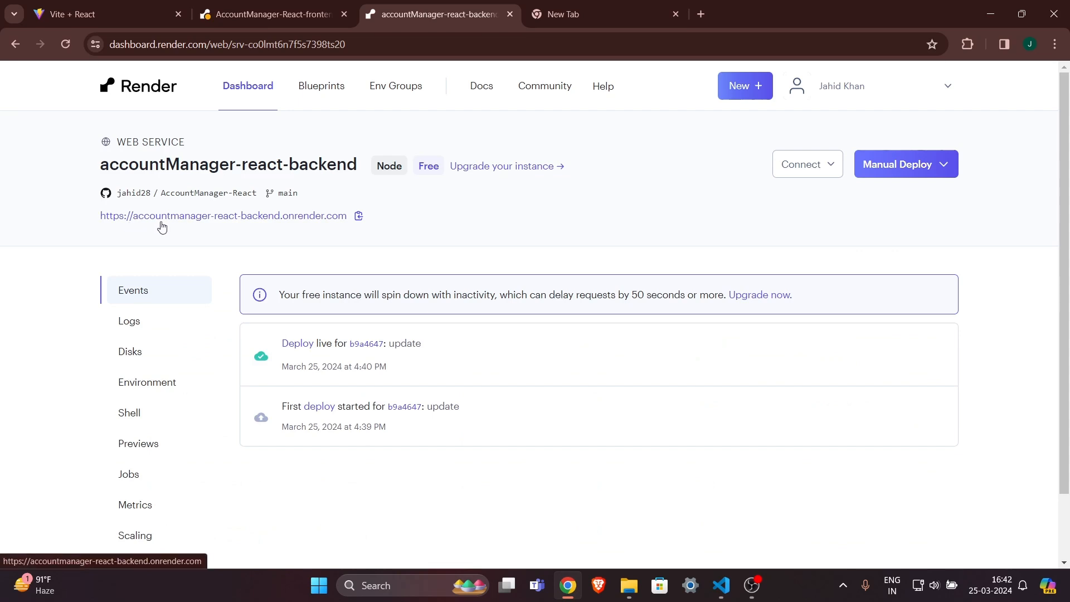
drag(350, 221, 91, 209)
click(199, 245)
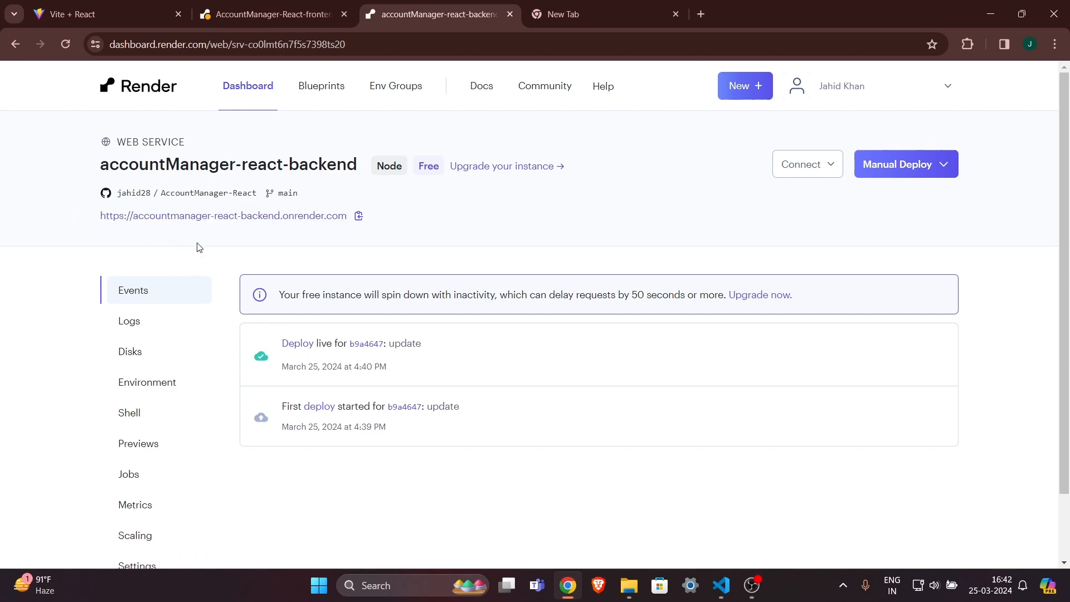
Follow the frontend redeploy on its tab until it reports Live.
click(277, 8)
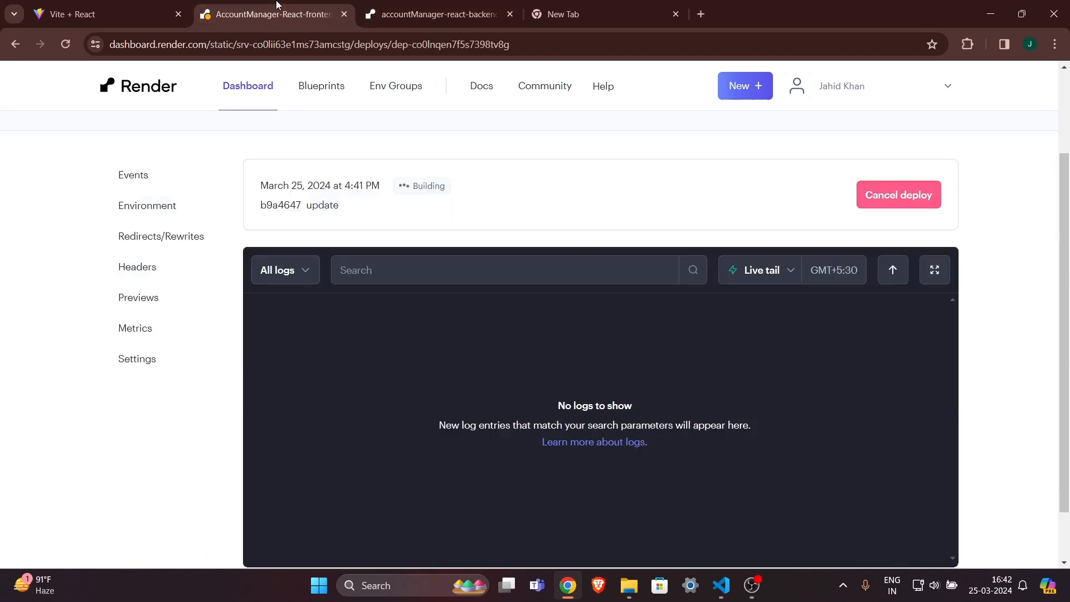
scroll(468, 348, up, 2)
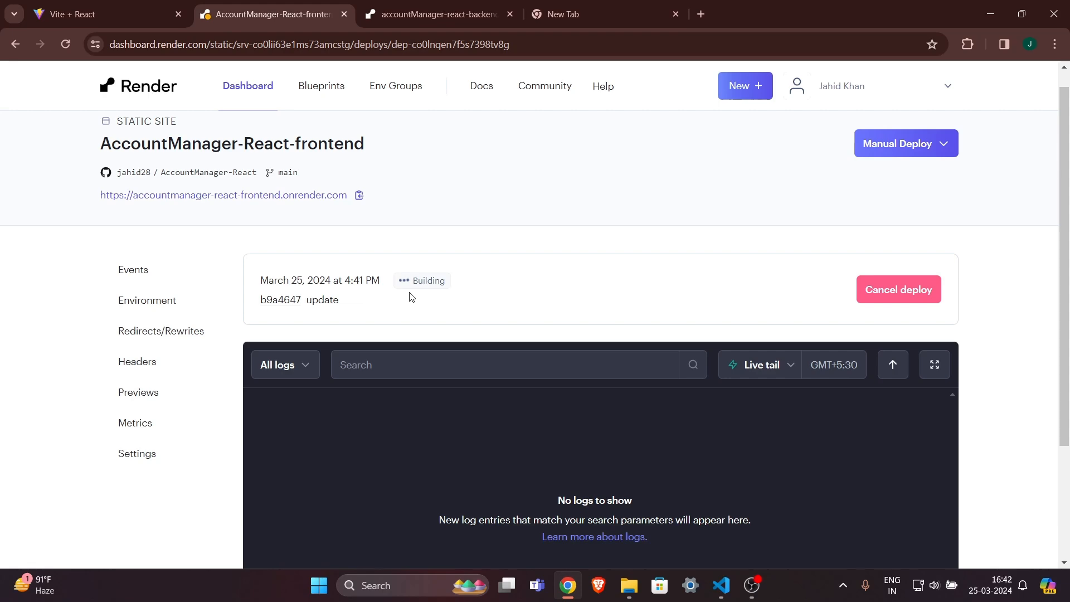
drag(457, 290, 329, 283)
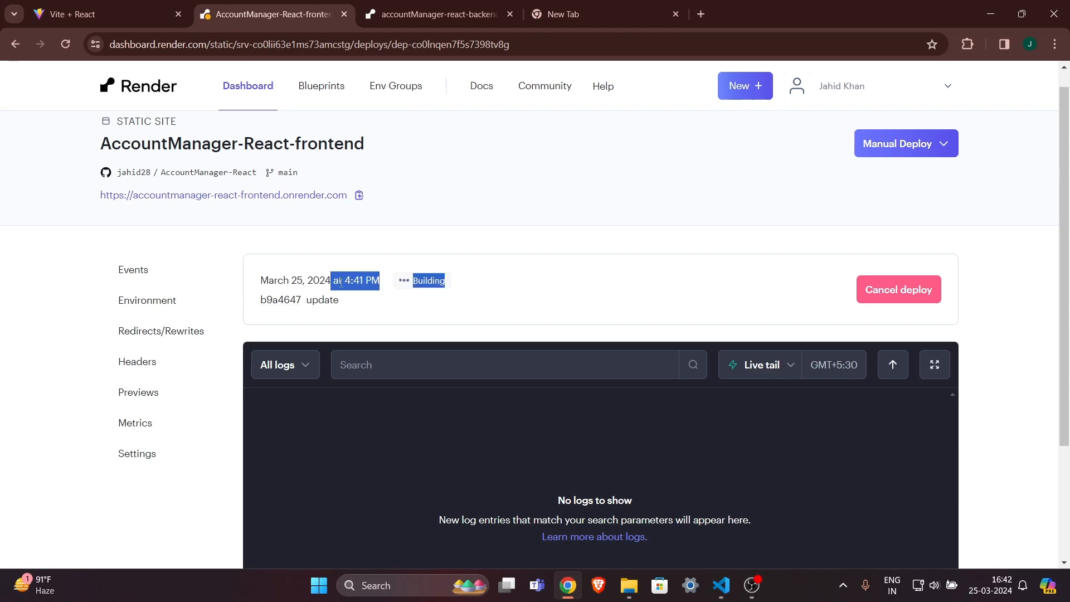
click(445, 313)
scroll(445, 313, down, 2)
scroll(560, 401, up, 3)
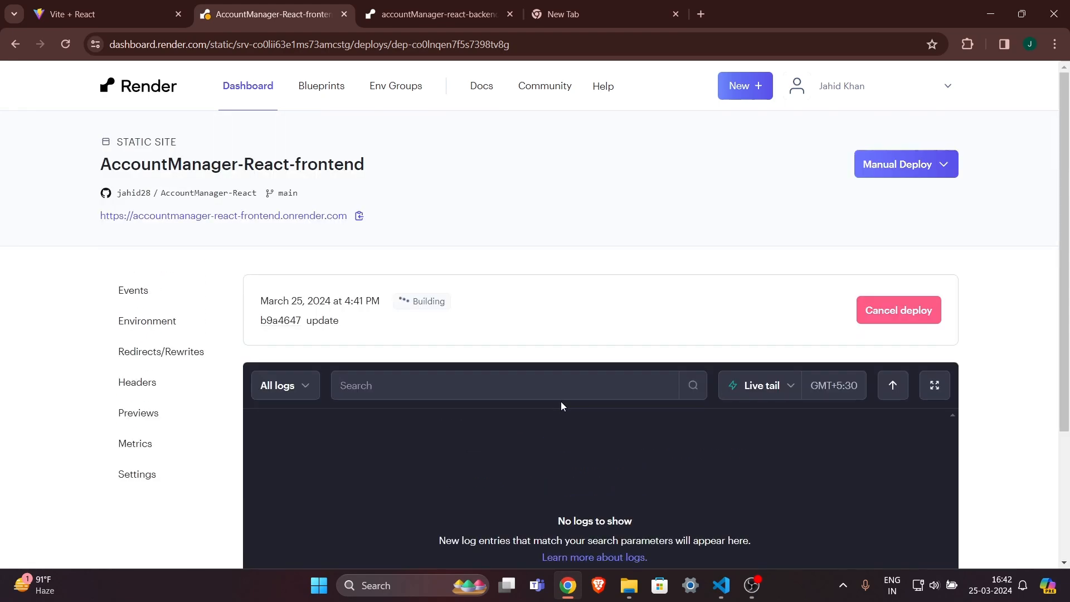
scroll(1000, 298, down, 2)
scroll(1000, 299, down, 2)
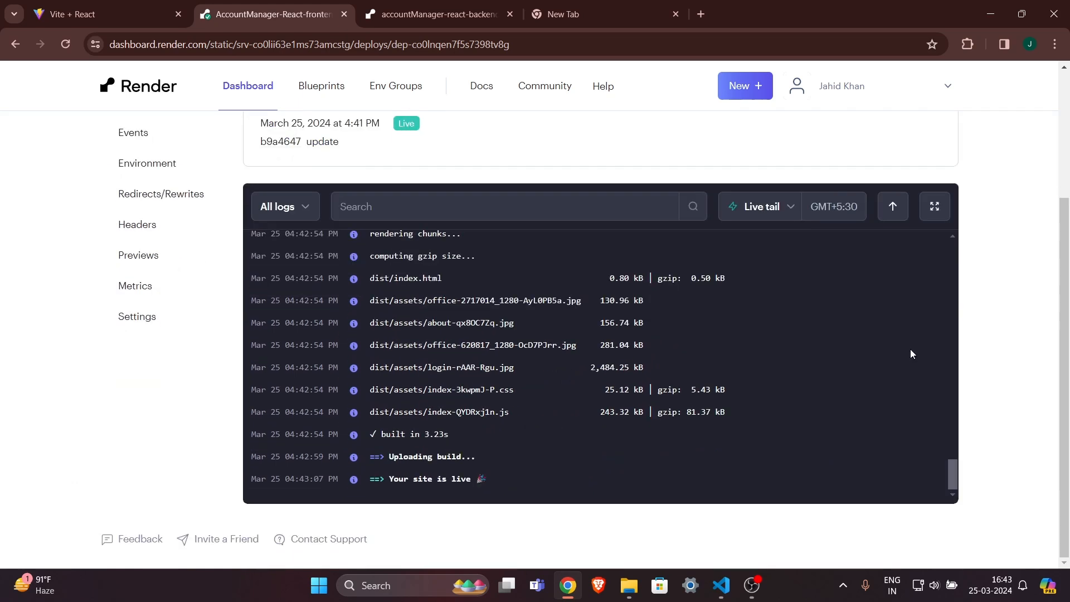
drag(393, 479, 503, 487)
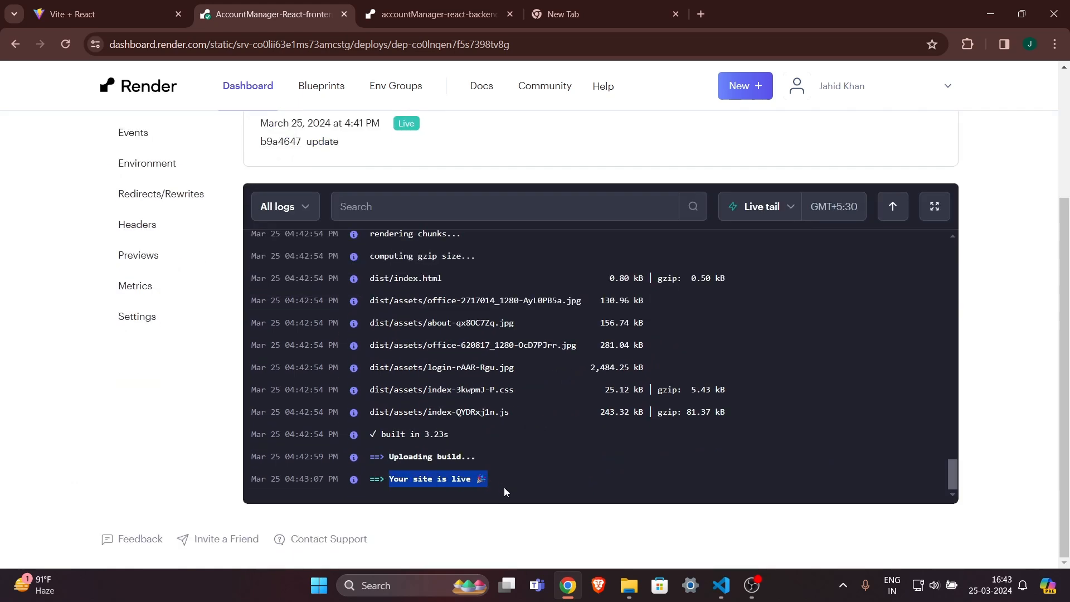
click(504, 487)
Confirm the 'Your site is live' log line and open the live frontend site.
scroll(600, 517, up, 1)
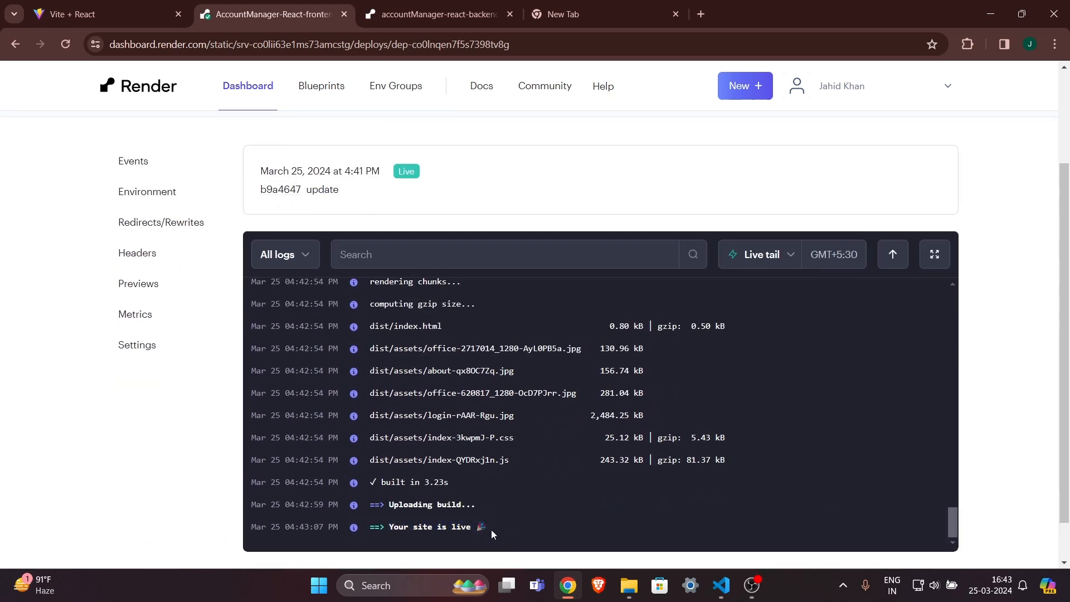
drag(490, 529, 379, 525)
click(204, 457)
scroll(204, 457, up, 3)
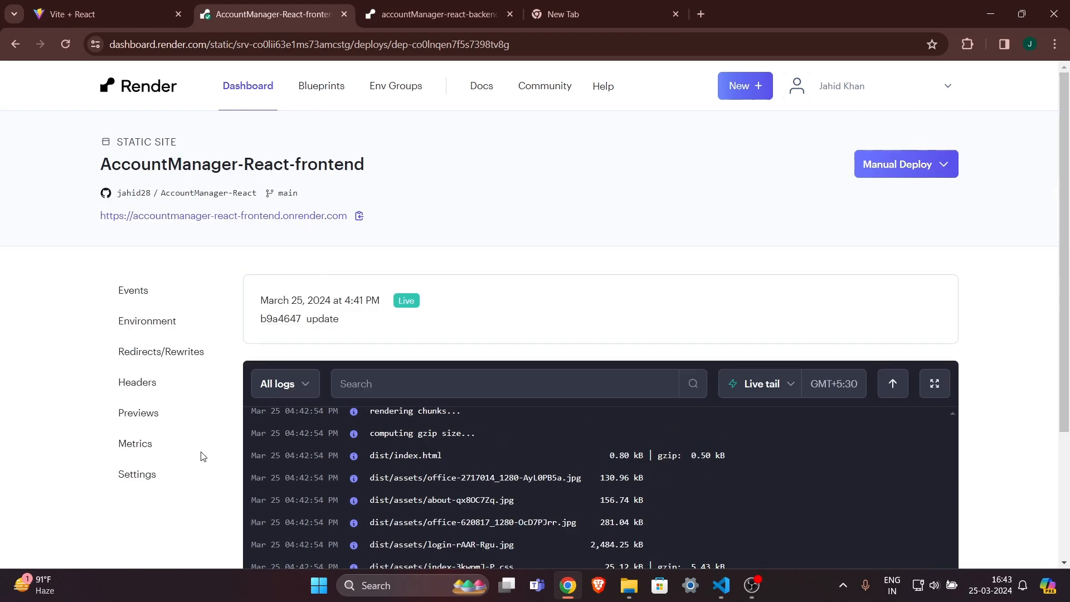
click(285, 216)
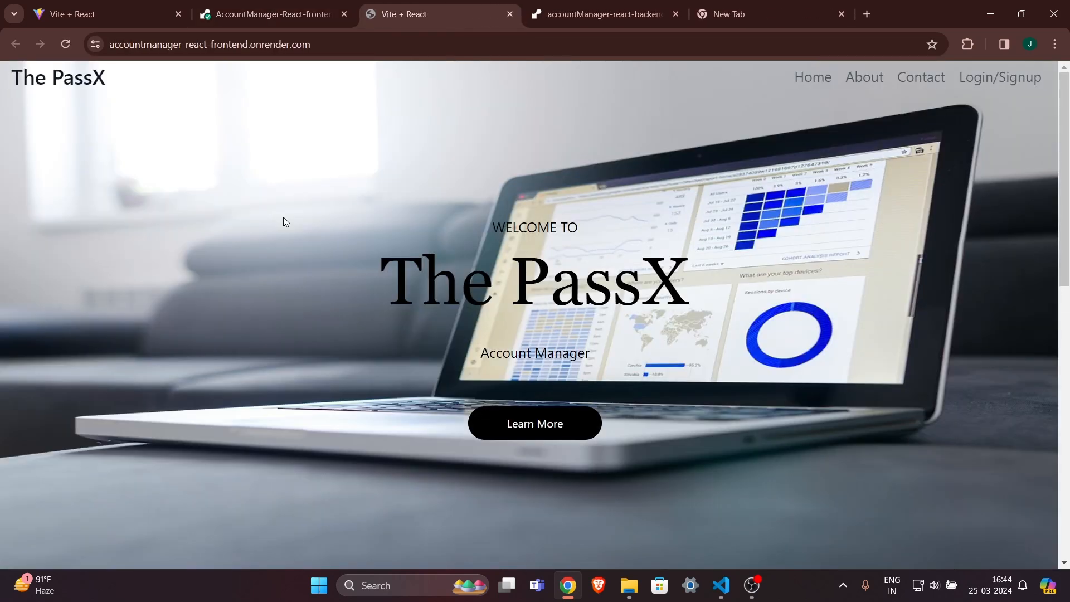
Select the live site's full https address in the address bar.
click(167, 45)
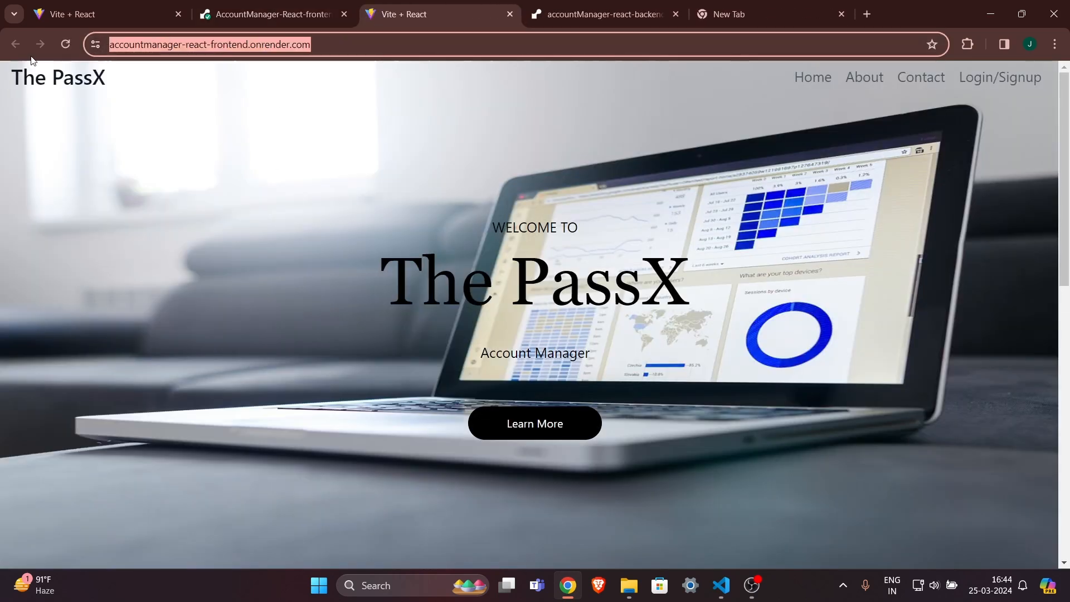
click(334, 45)
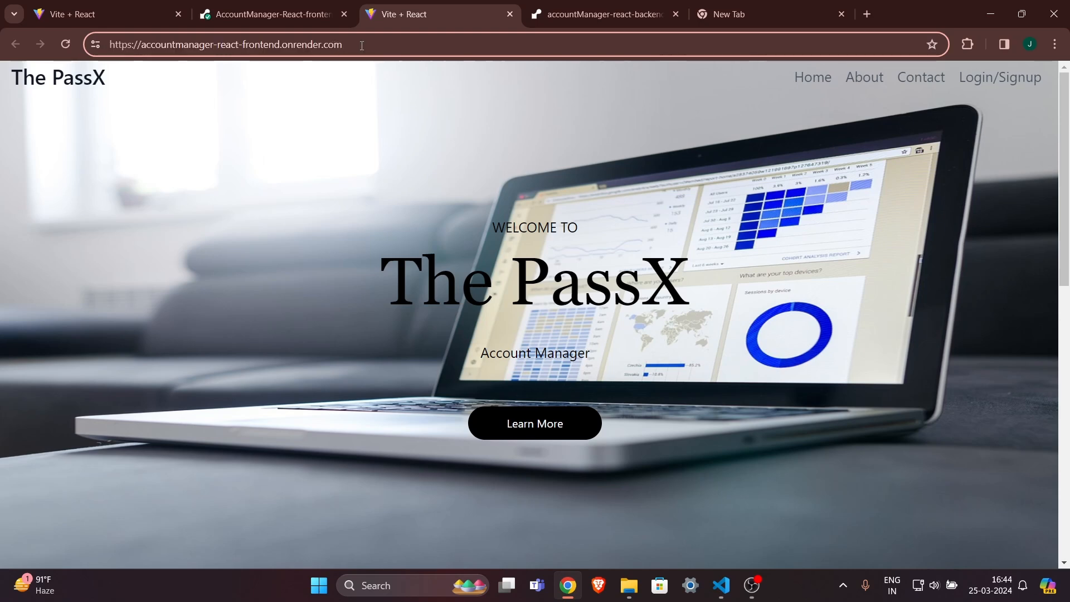
drag(362, 46, 4, 72)
click(275, 106)
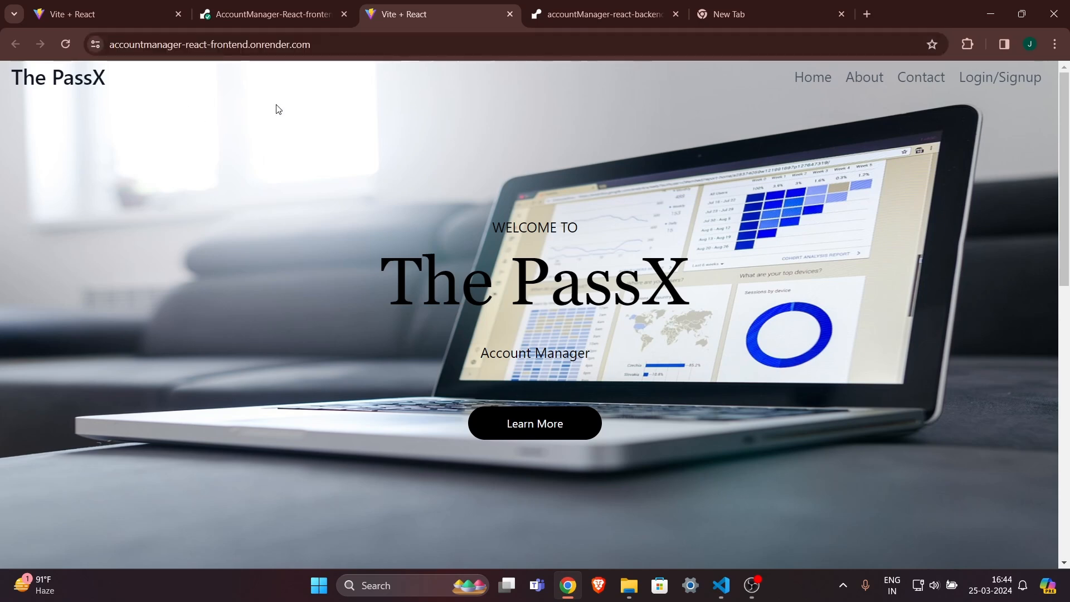
click(335, 50)
click(442, 102)
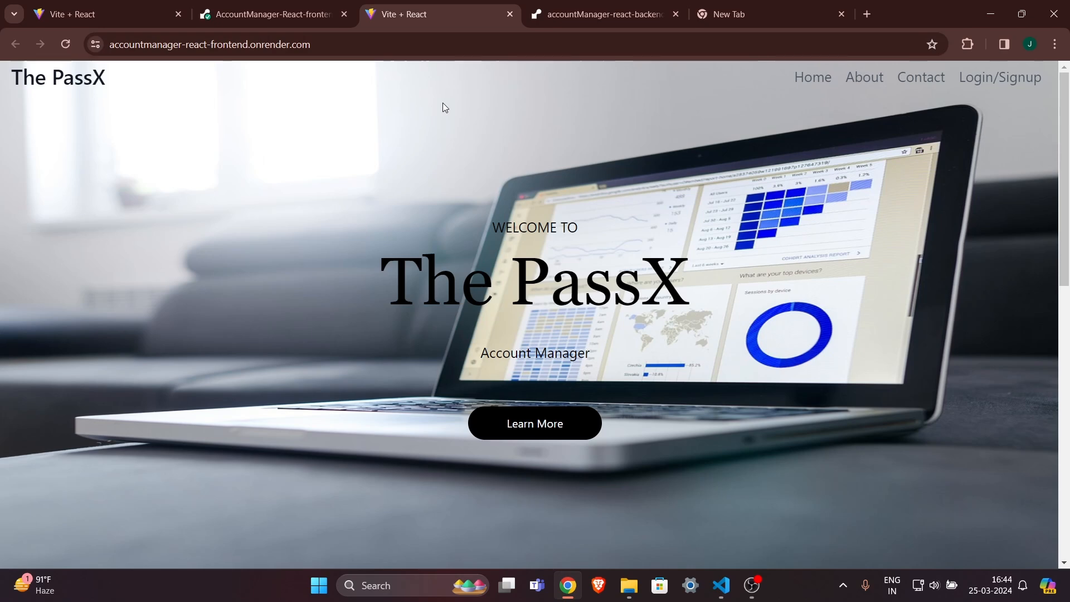
Submit the live site's Signup form with a test name, saved e-mail and password.
click(990, 83)
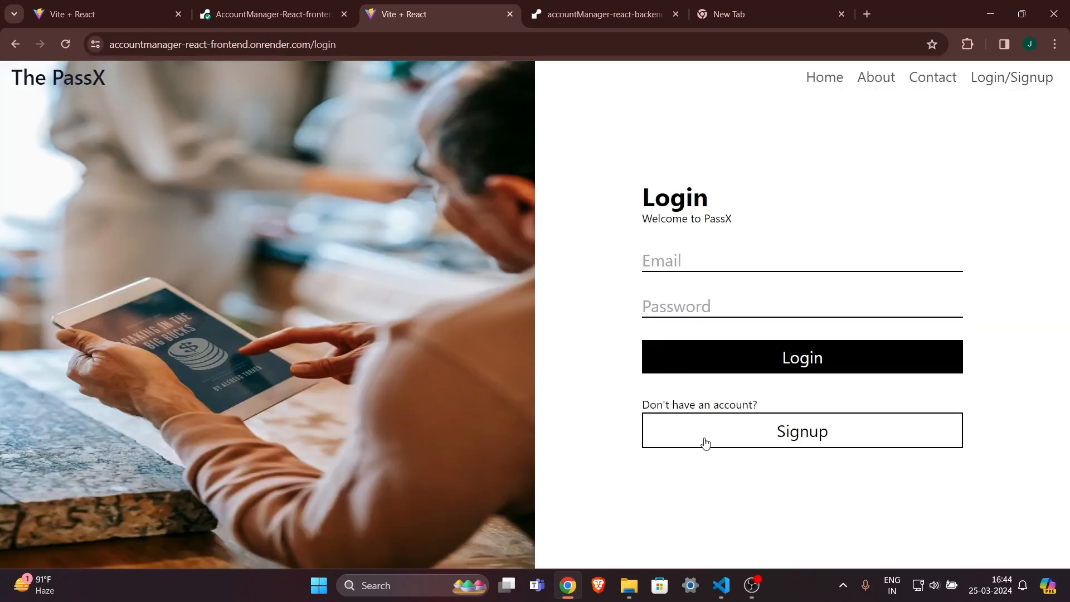
click(735, 425)
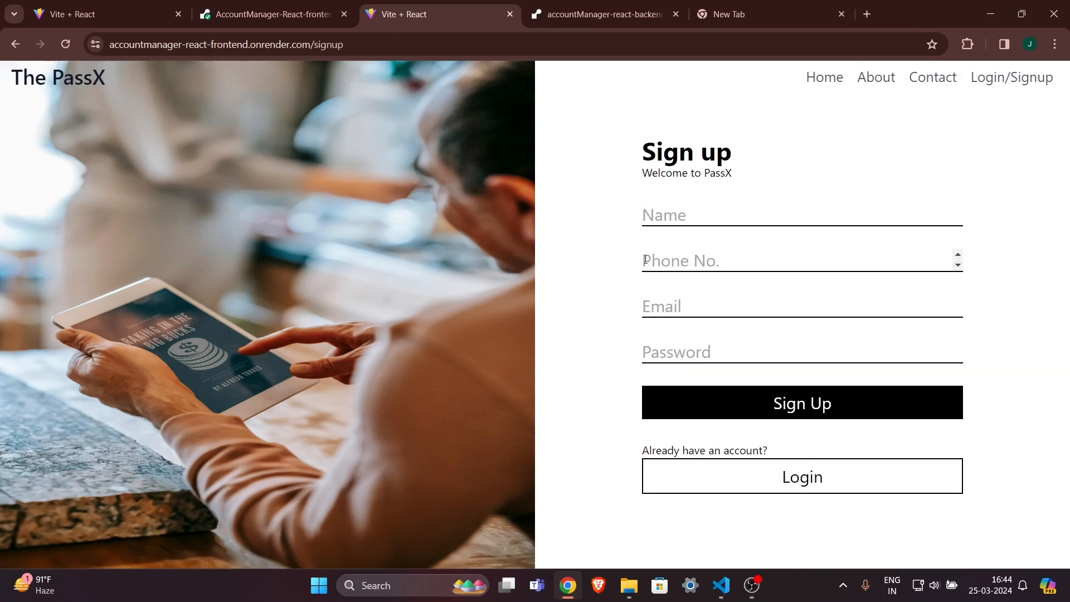
click(680, 214)
text(iser2)
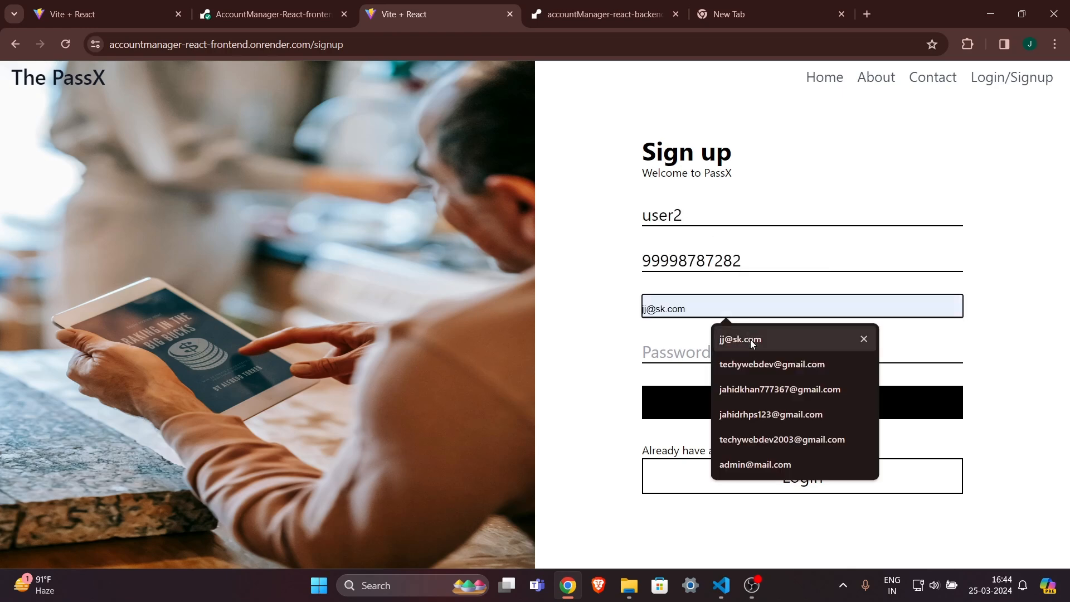
click(750, 340)
click(706, 350)
text(1)
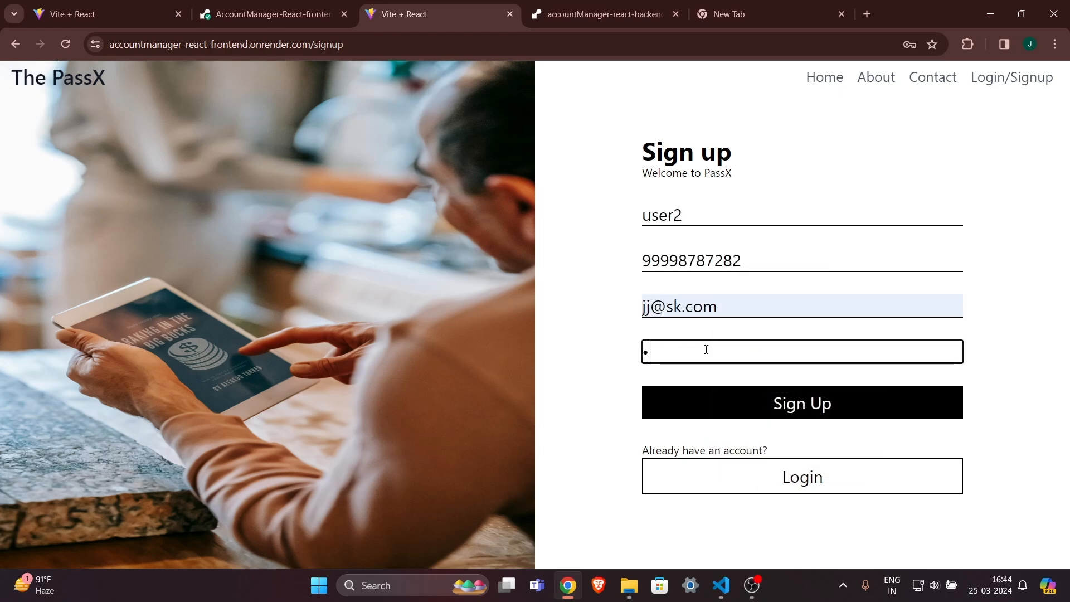
text(23)
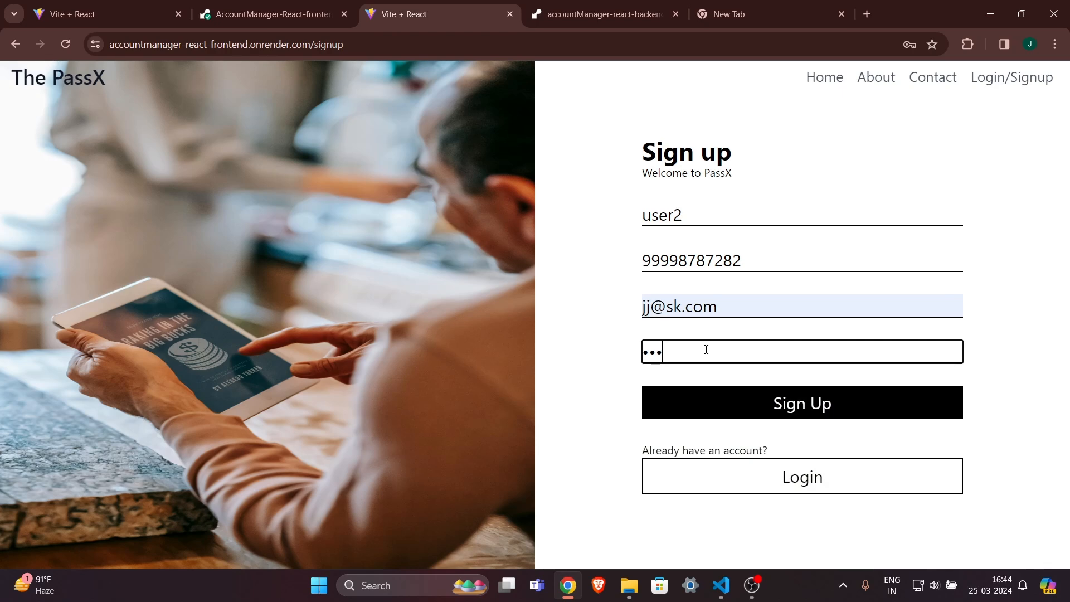
click(838, 409)
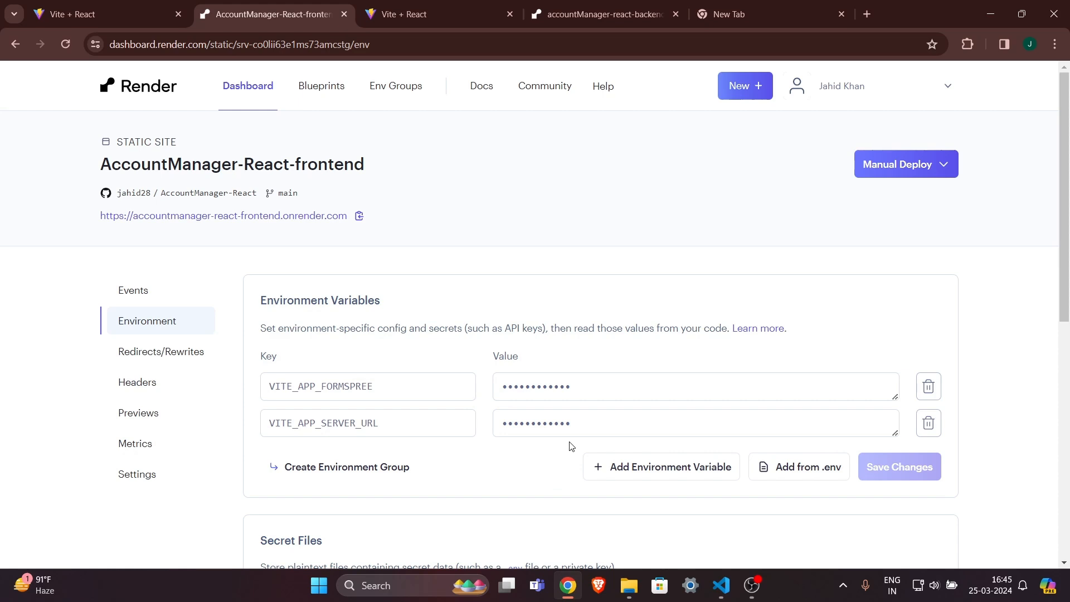
click(584, 429)
click(640, 427)
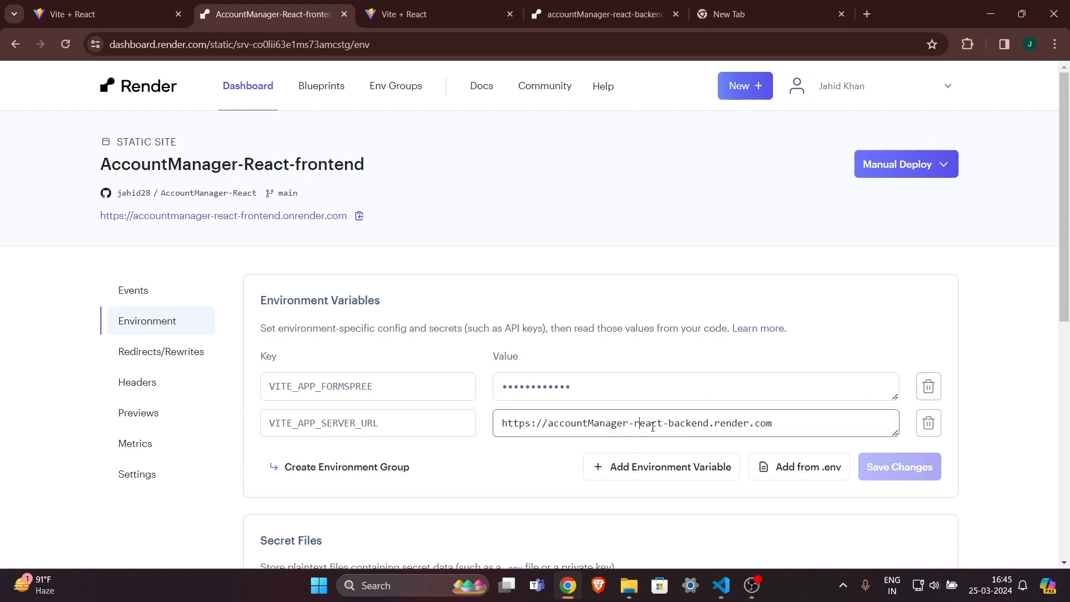
double_click(717, 427)
click(749, 426)
click(715, 426)
text(on)
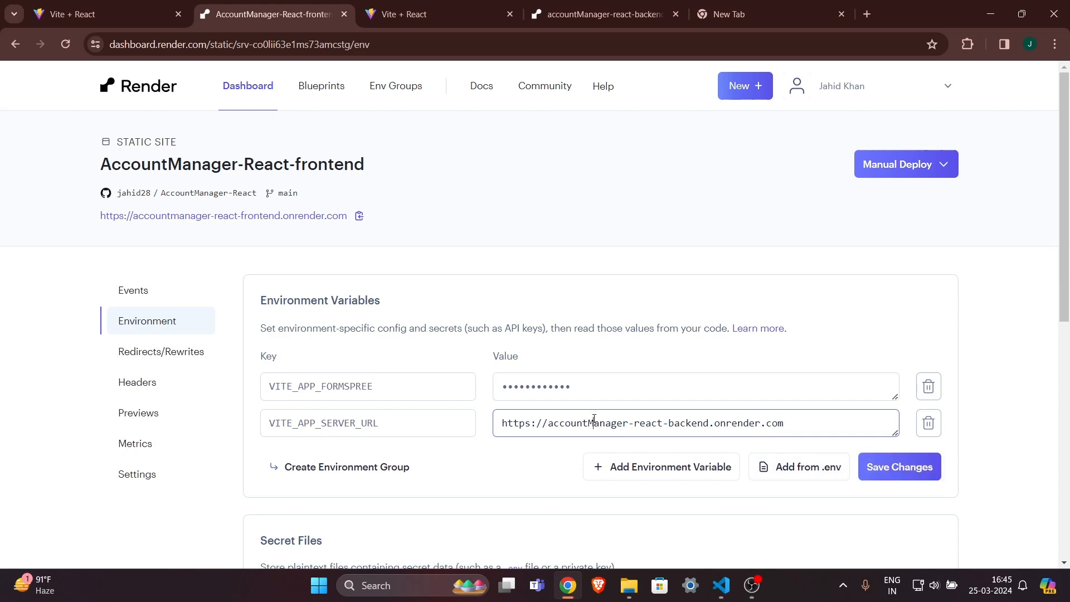
key(BackSpace)
text(m)
Save the environment change and check the new deploy in Events.
drag(526, 421, 785, 433)
click(795, 433)
click(894, 467)
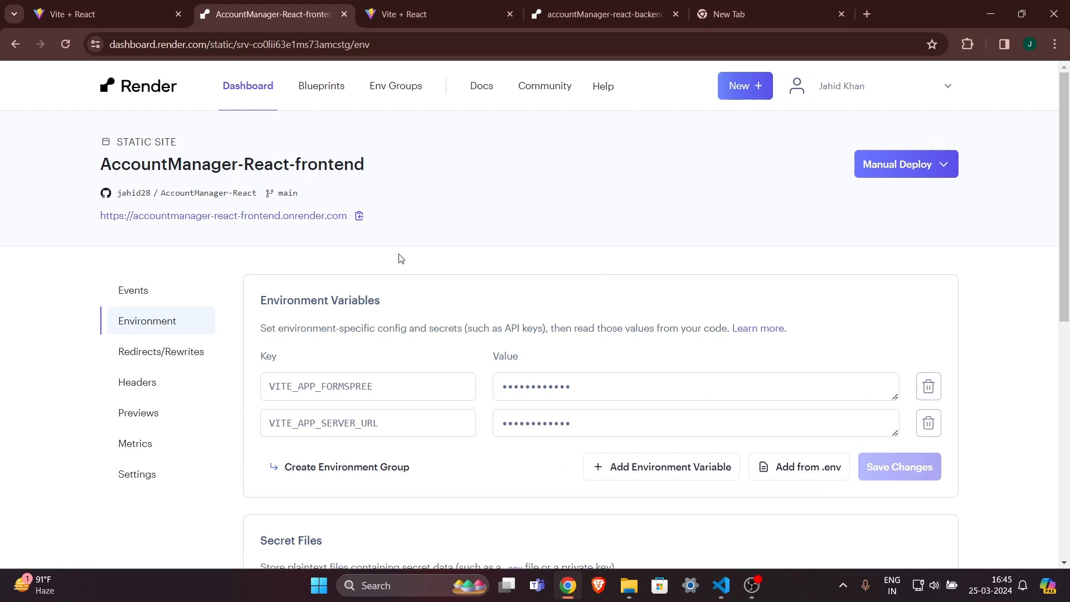
click(139, 289)
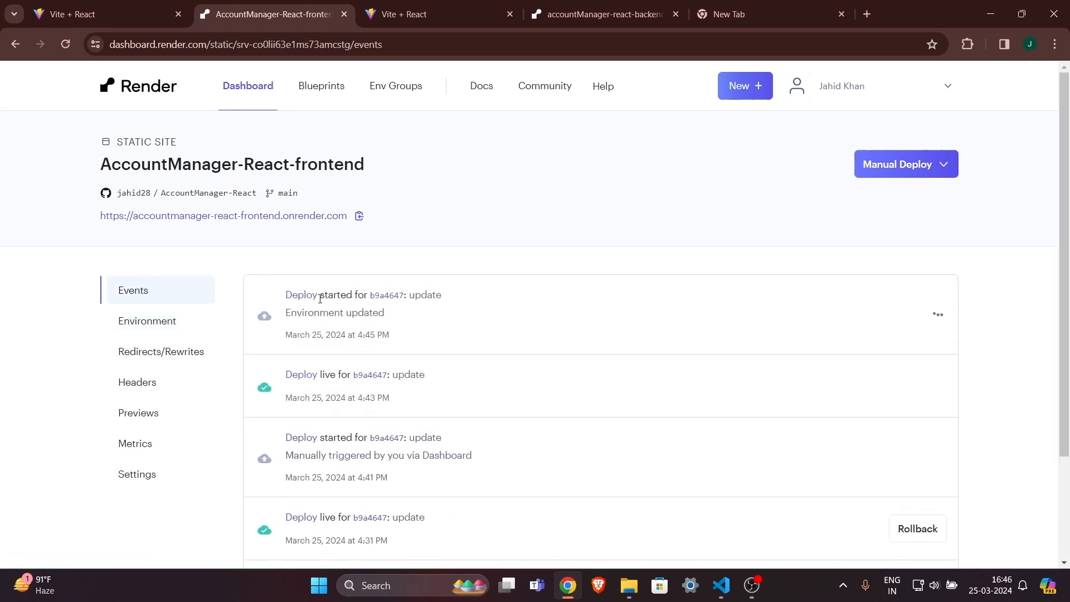
Watch the environment-update deploy log until 'Your site is live', then open the frontend onrender.com site.
click(301, 295)
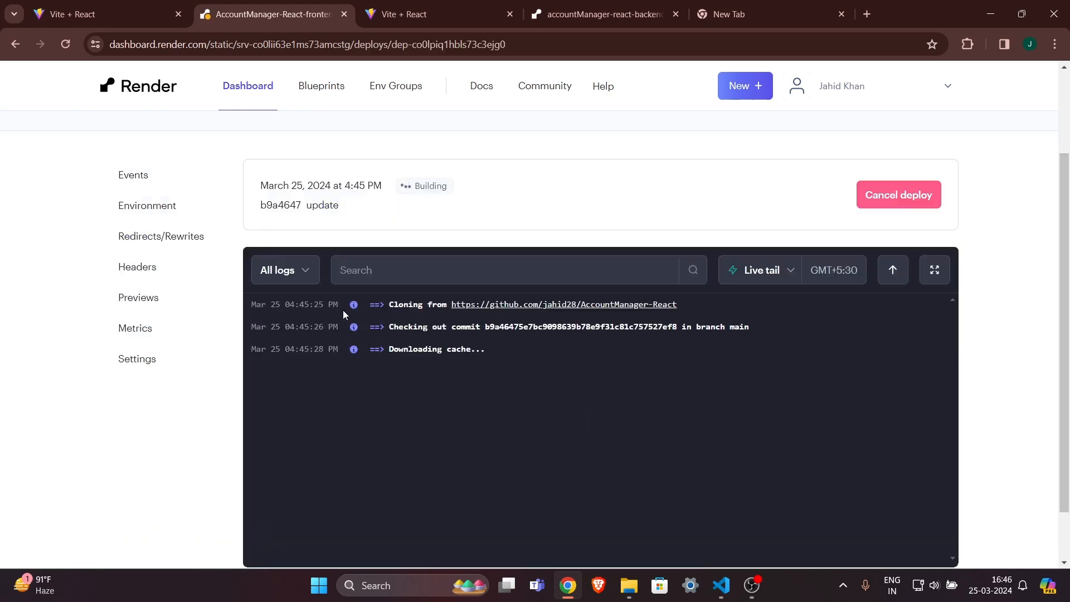
key(ctrl+a)
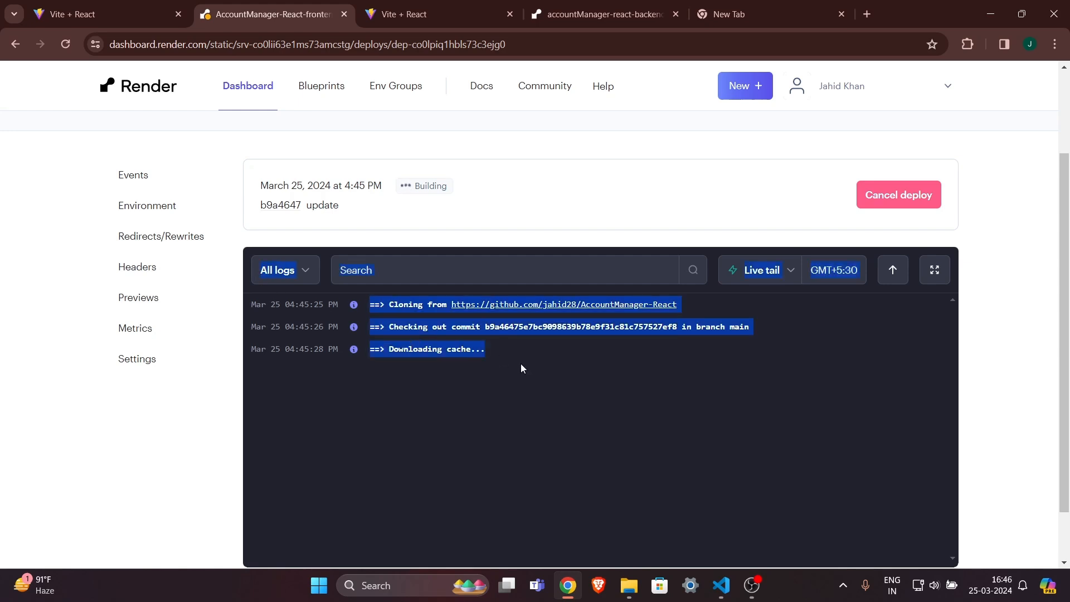
drag(523, 368, 486, 374)
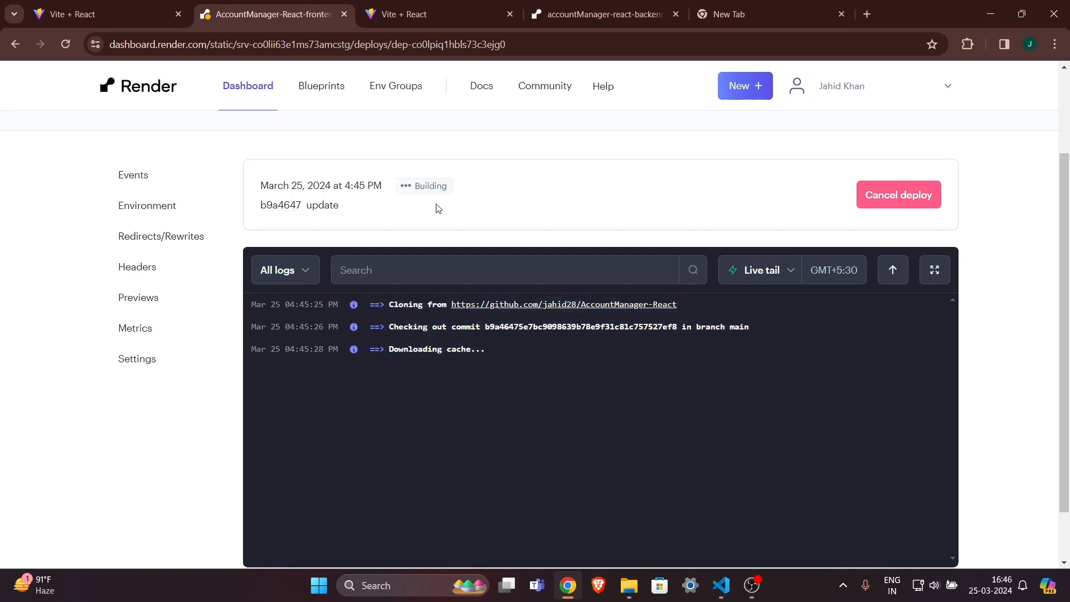
drag(465, 201, 435, 200)
drag(402, 539, 480, 543)
click(480, 544)
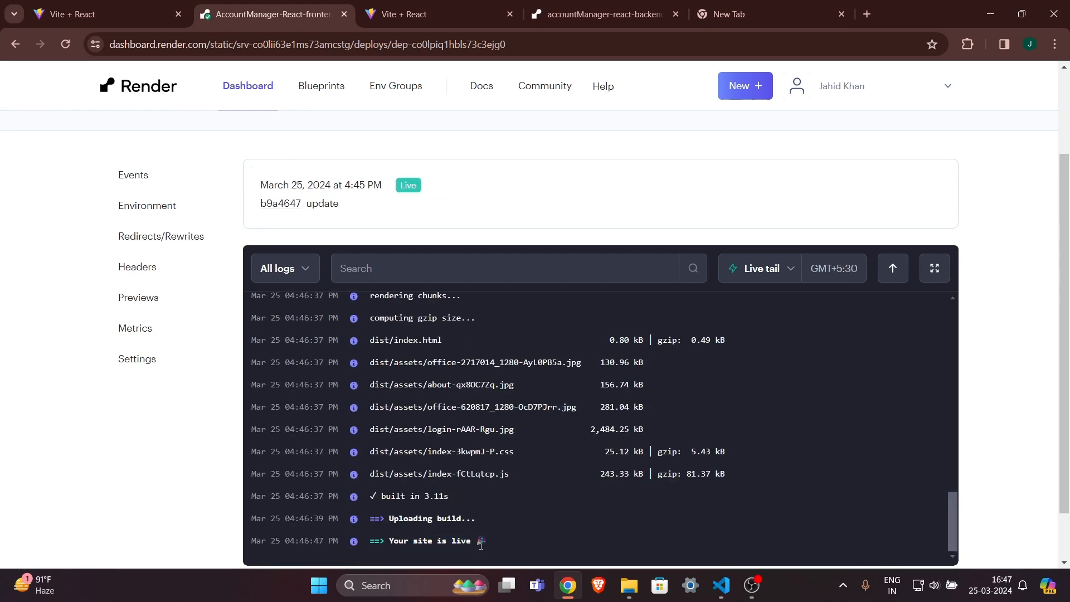
scroll(391, 269, up, 2)
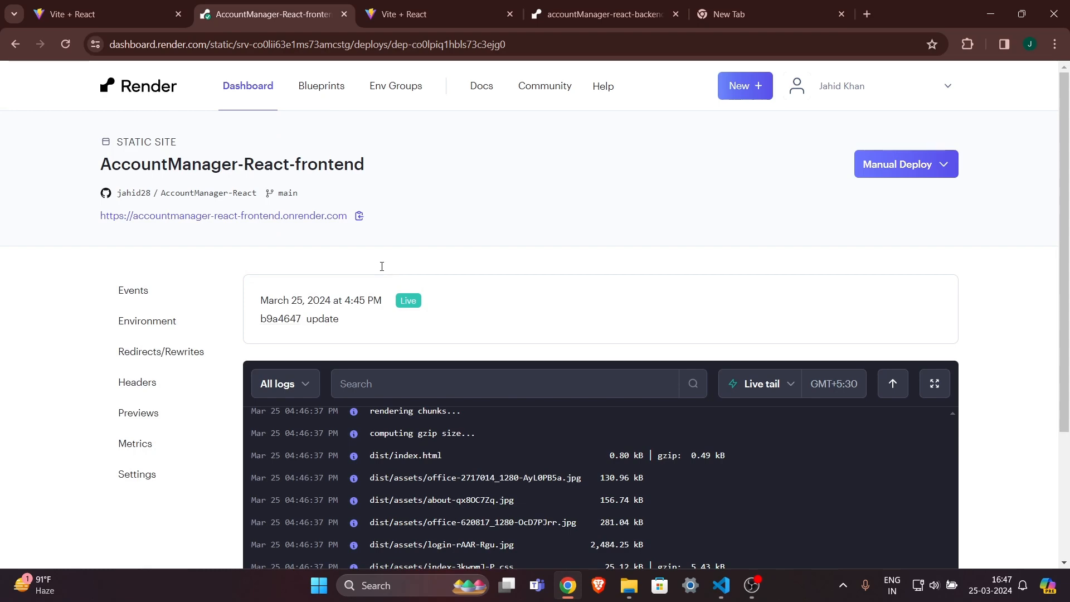
click(249, 220)
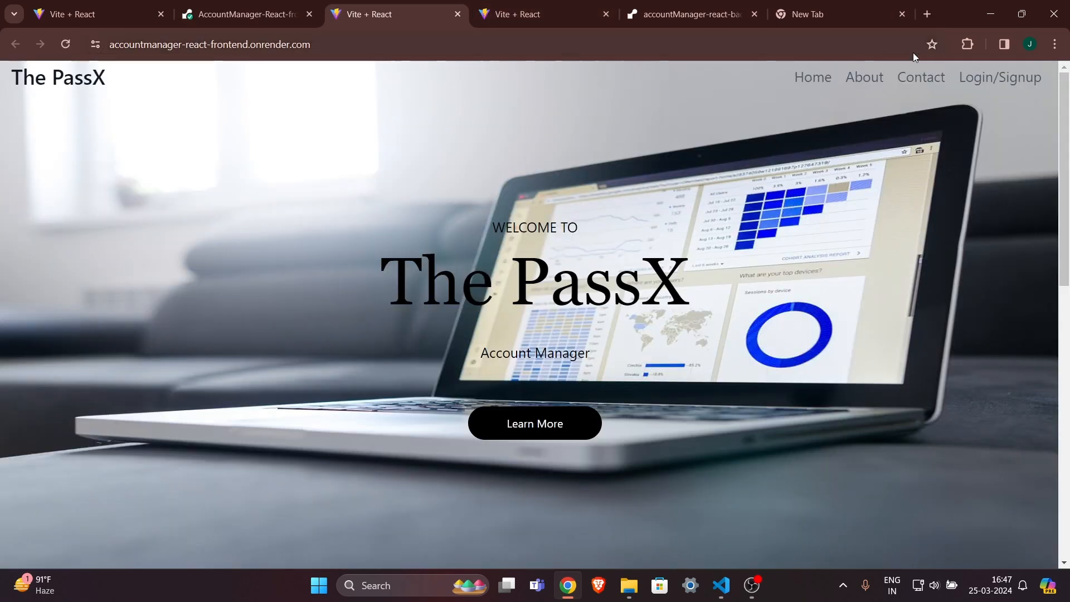
Go to the Signup form on the live PassX site.
scroll(587, 339, down, 8)
scroll(587, 339, up, 9)
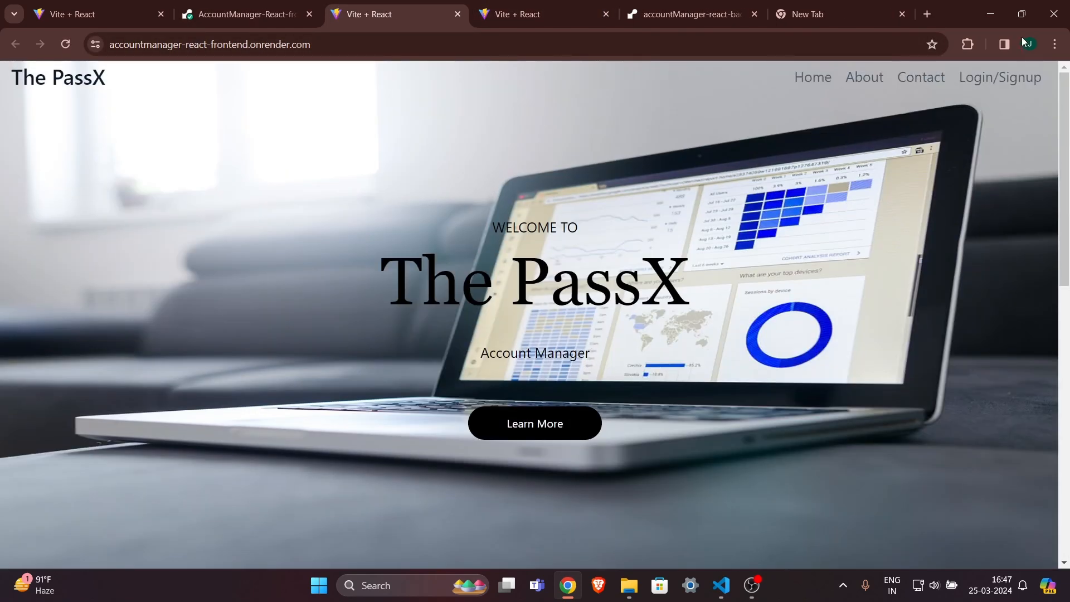
click(997, 85)
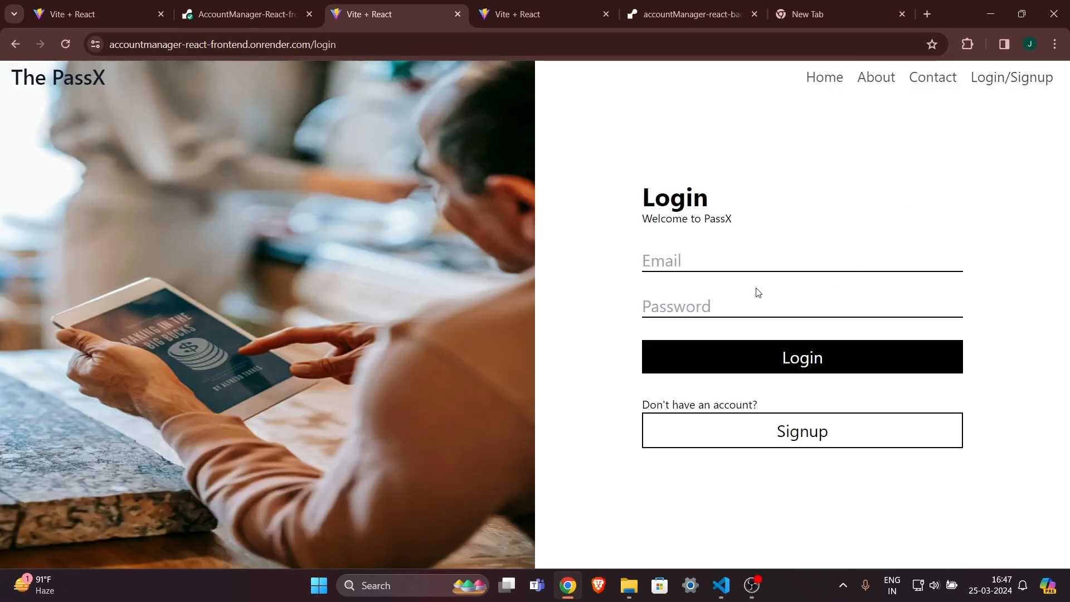
click(759, 434)
Sign up as user2 with a phone number, saved e-mail and password, then show VS Code's Explorer.
click(718, 216)
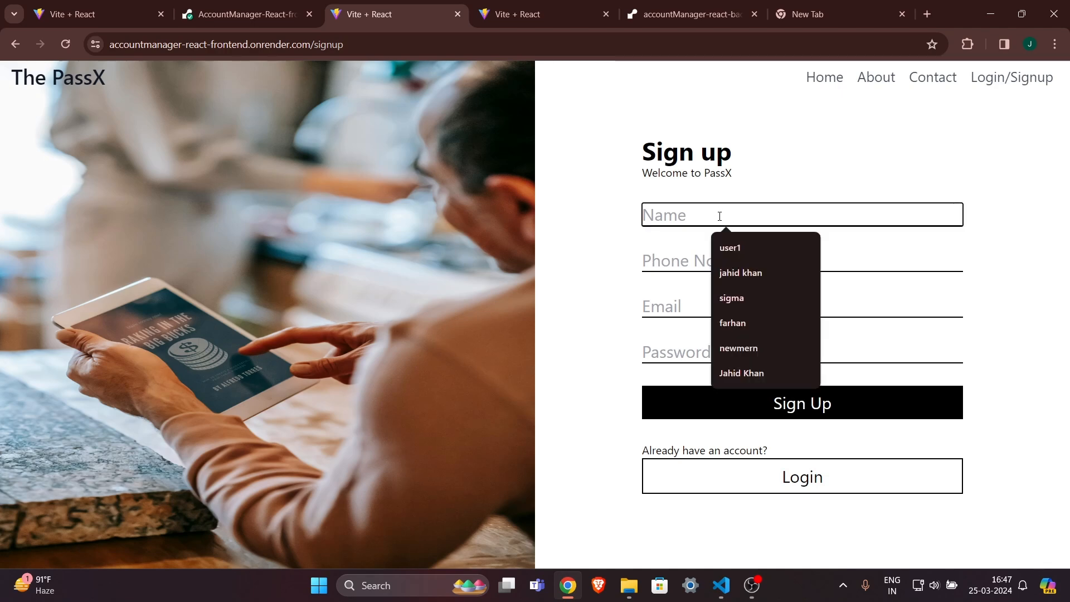
text(user2)
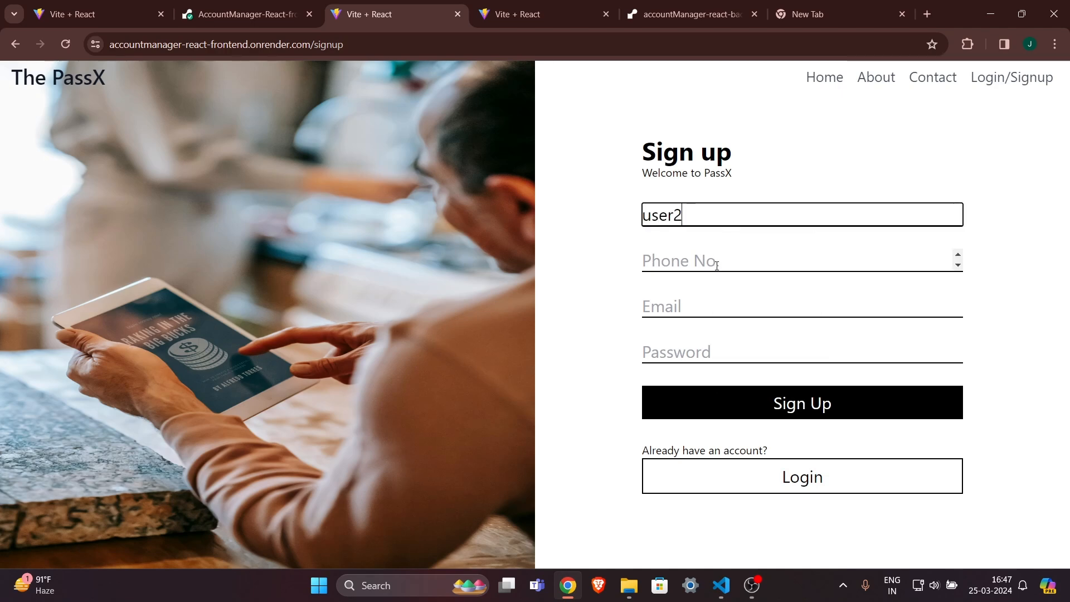
click(717, 265)
click(748, 311)
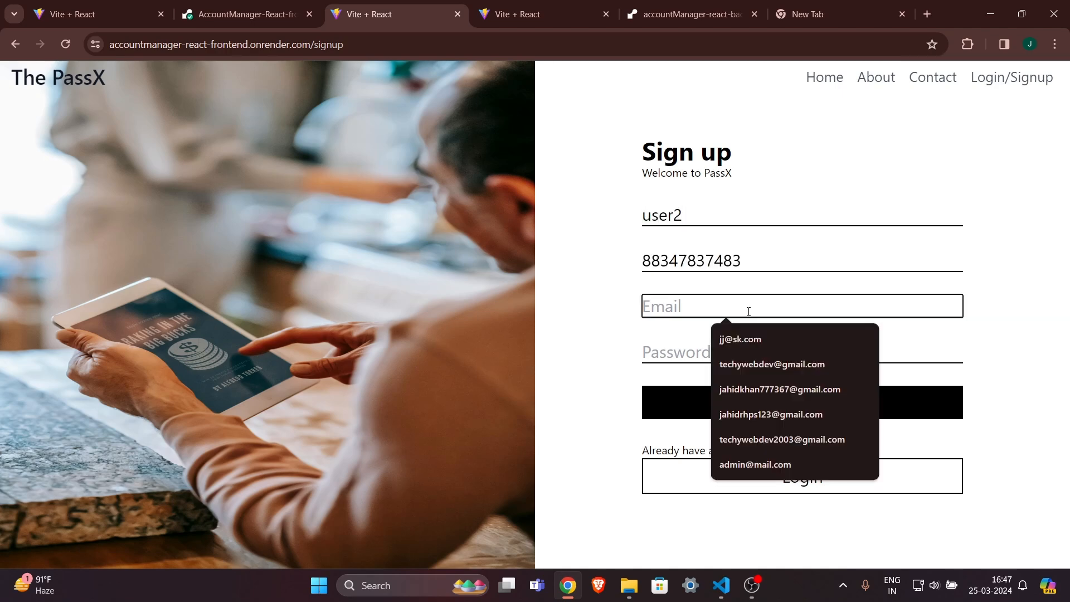
click(768, 341)
click(719, 354)
text(123)
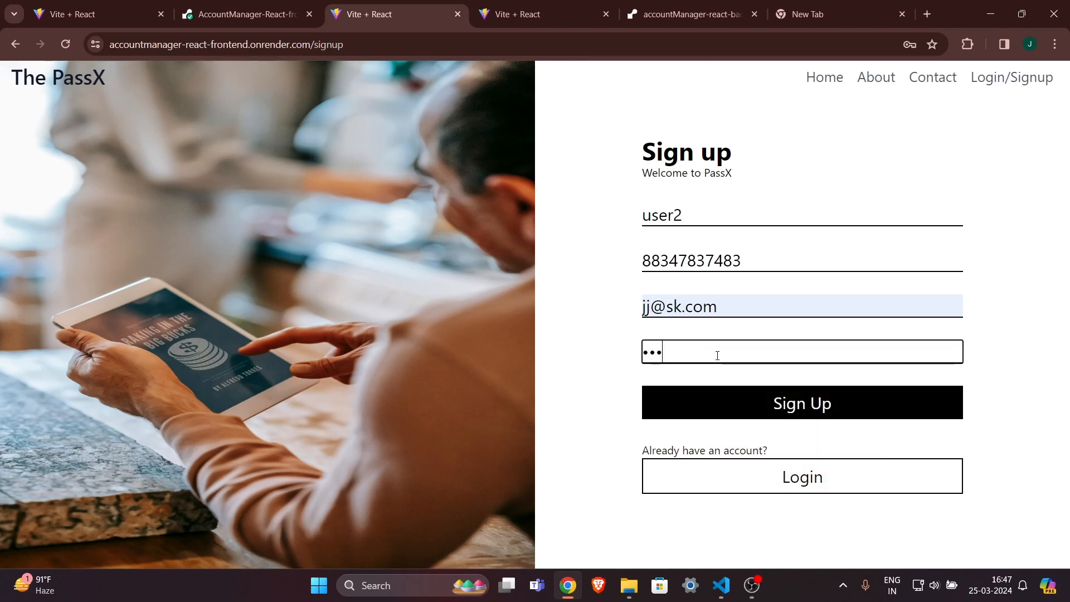
click(797, 403)
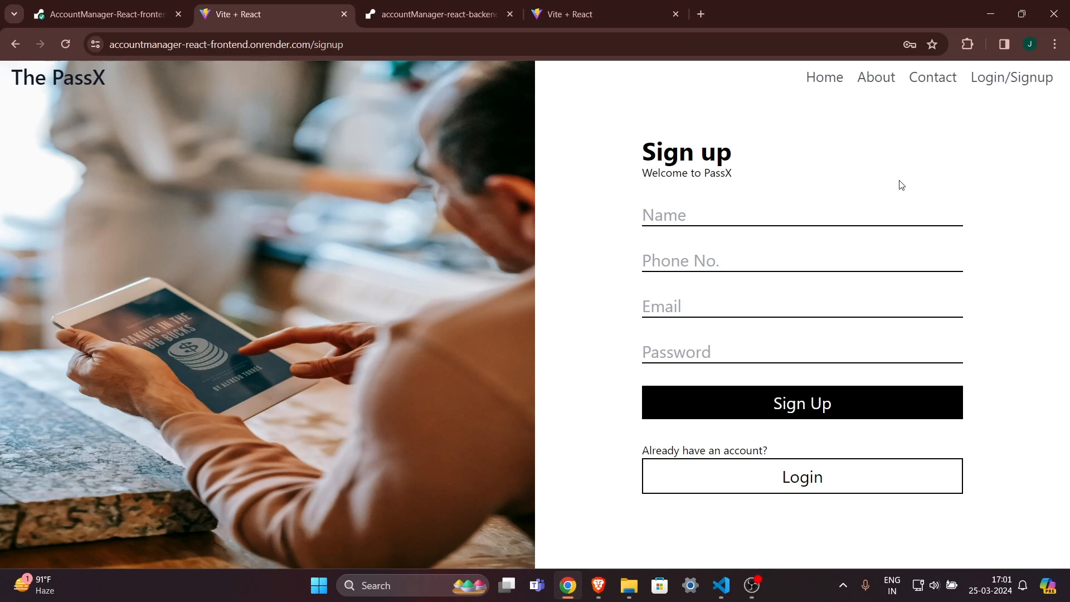
click(721, 585)
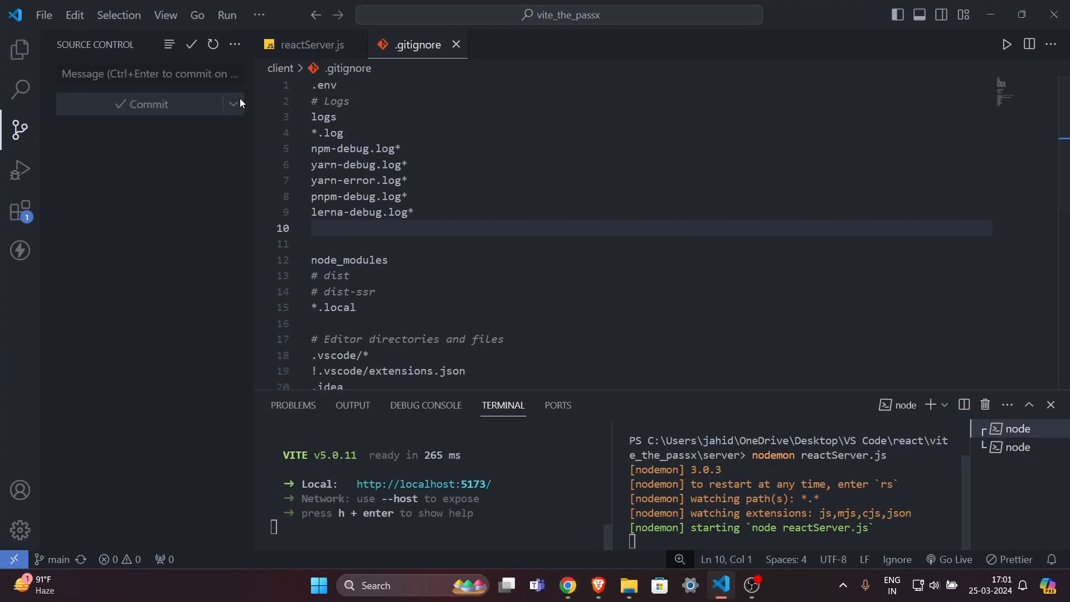
click(20, 50)
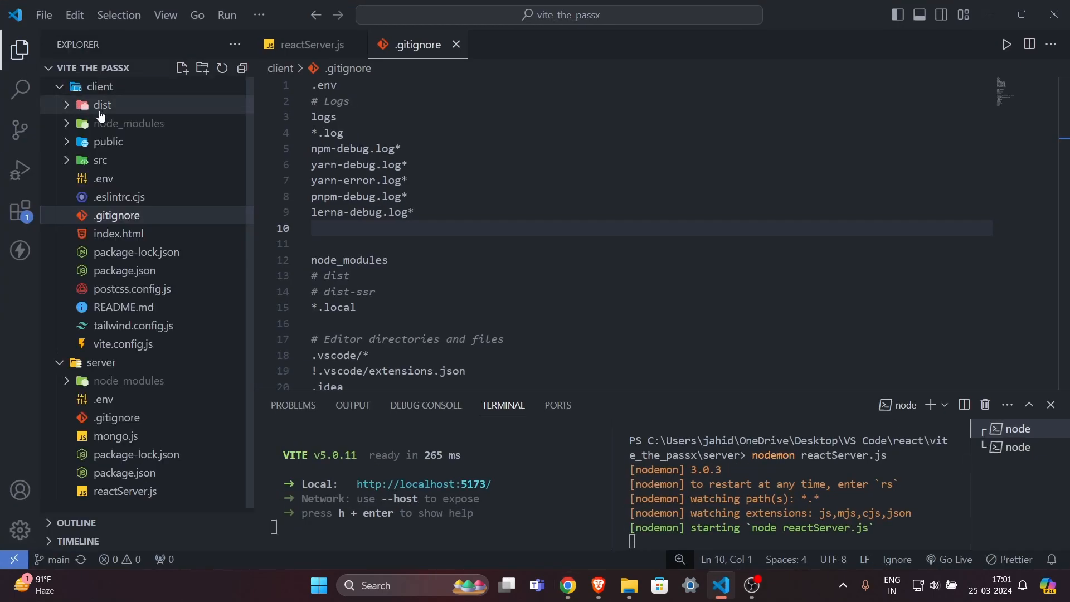
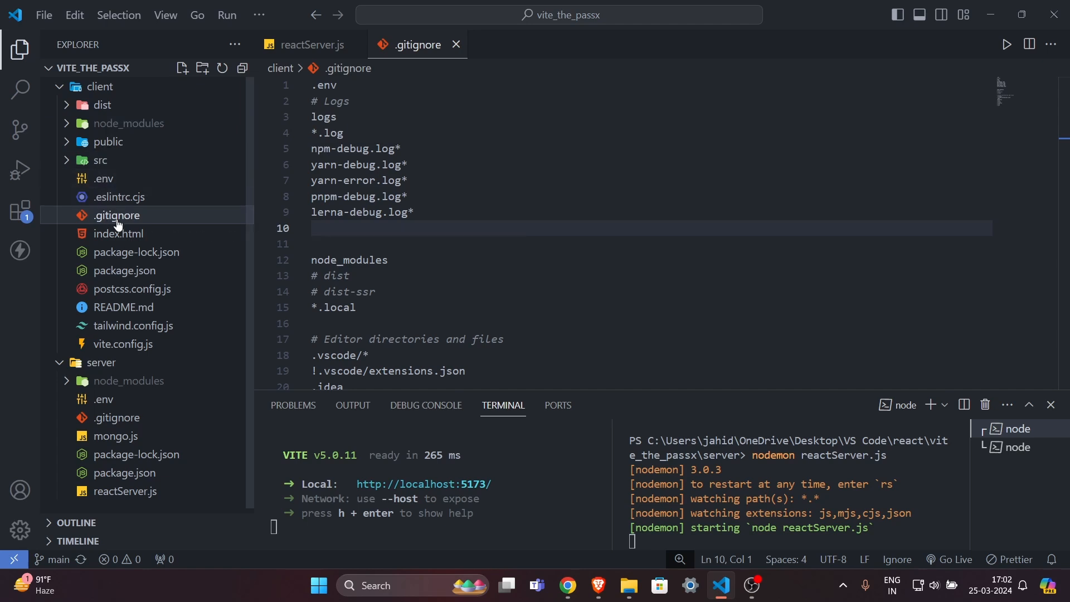
Review the commented # dist and # dist-ssr entries in the .gitignore file.
scroll(341, 242, down, 1)
drag(376, 245, 307, 216)
click(365, 234)
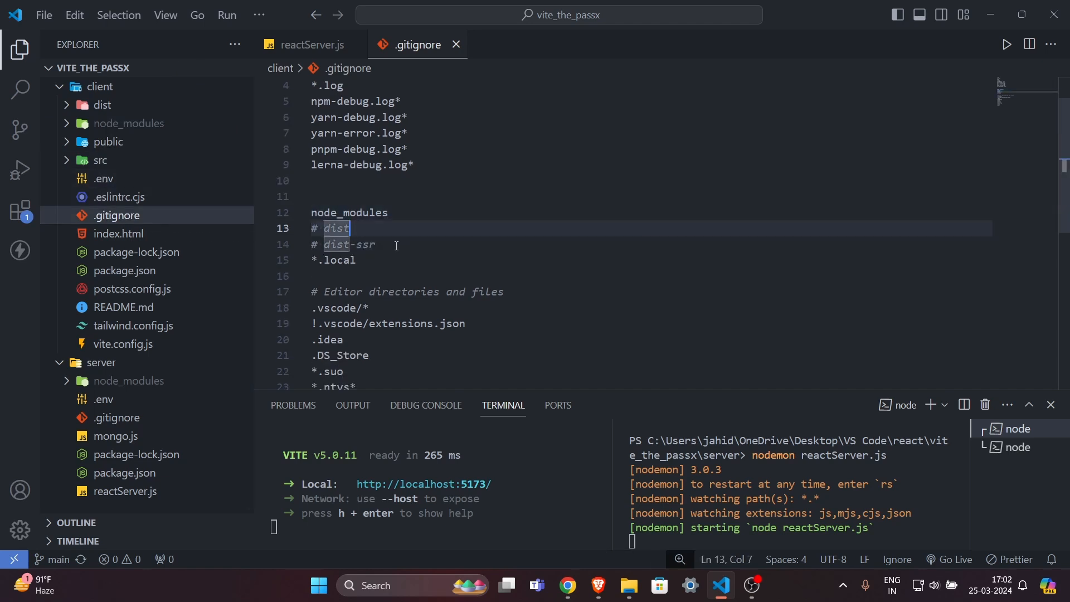
drag(394, 244, 308, 229)
drag(385, 245, 309, 228)
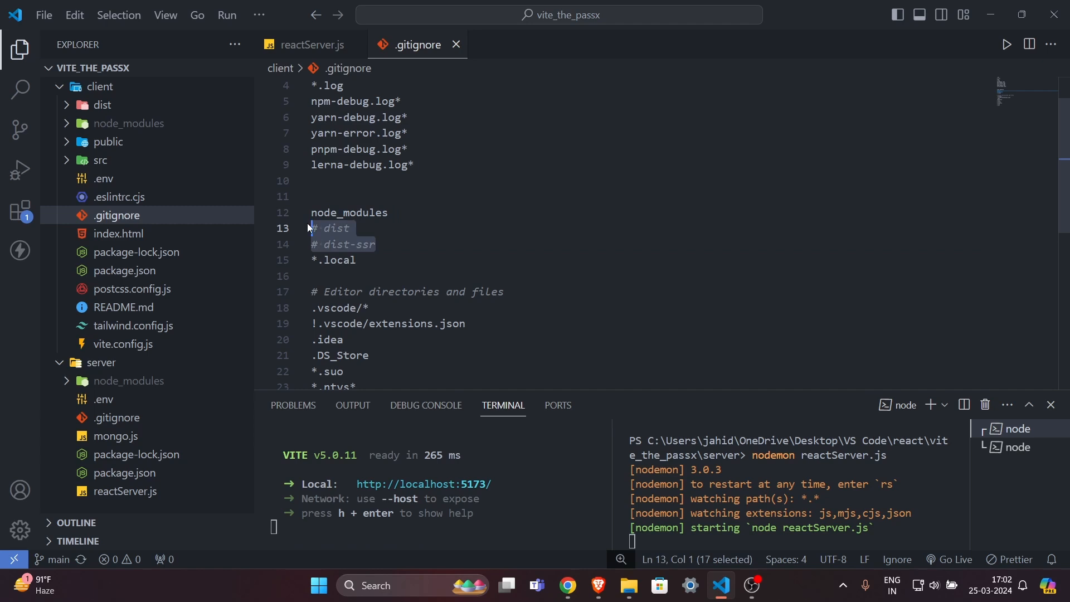
click(361, 230)
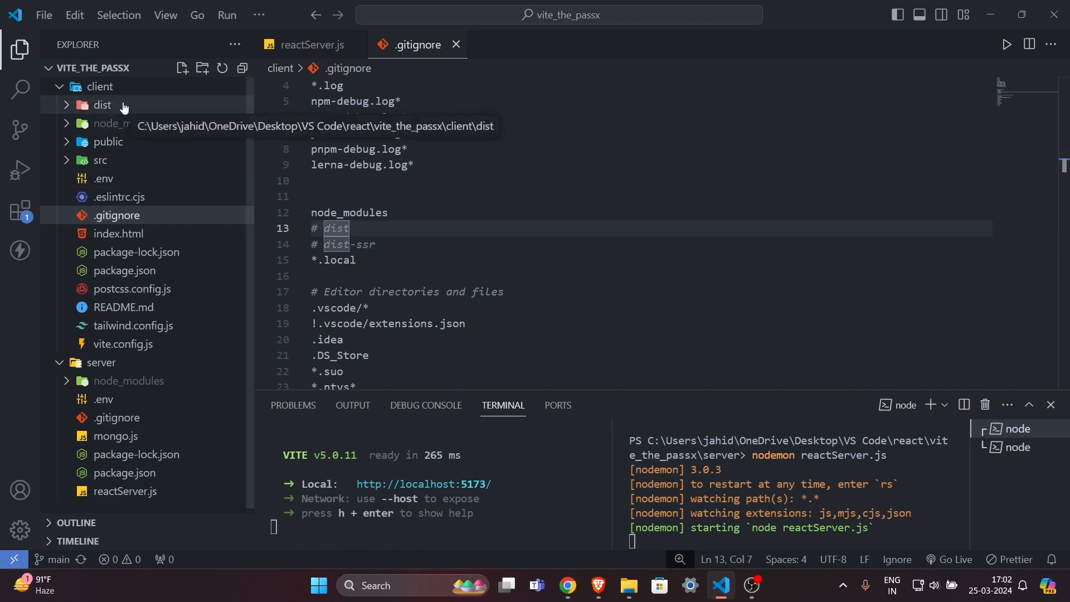
click(397, 244)
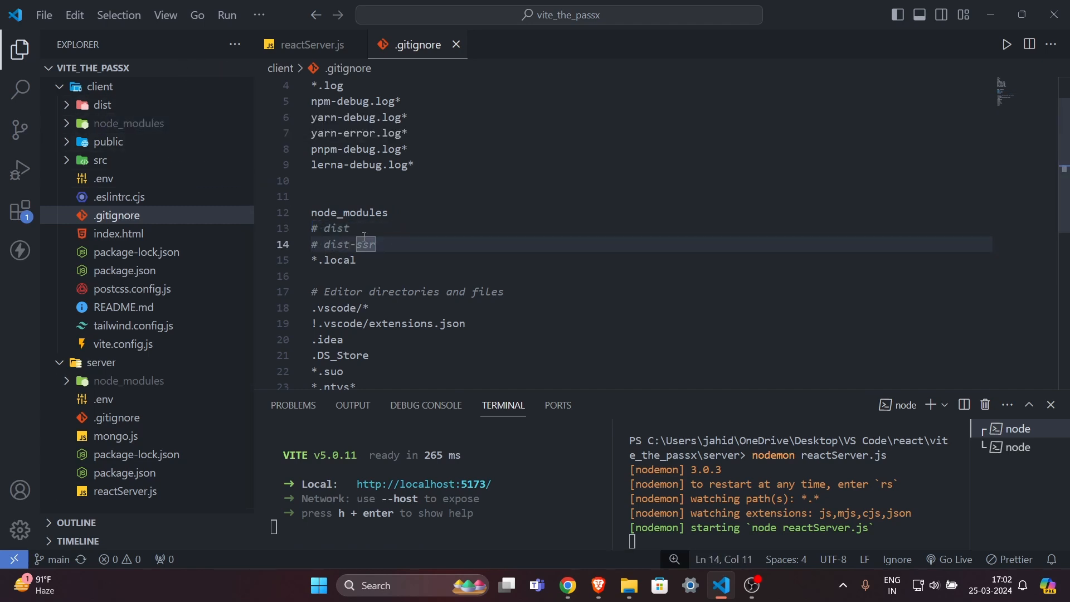
drag(397, 245, 324, 230)
click(477, 248)
On GitHub, inspect the client .env file's localhost:8000 server URL value.
click(599, 584)
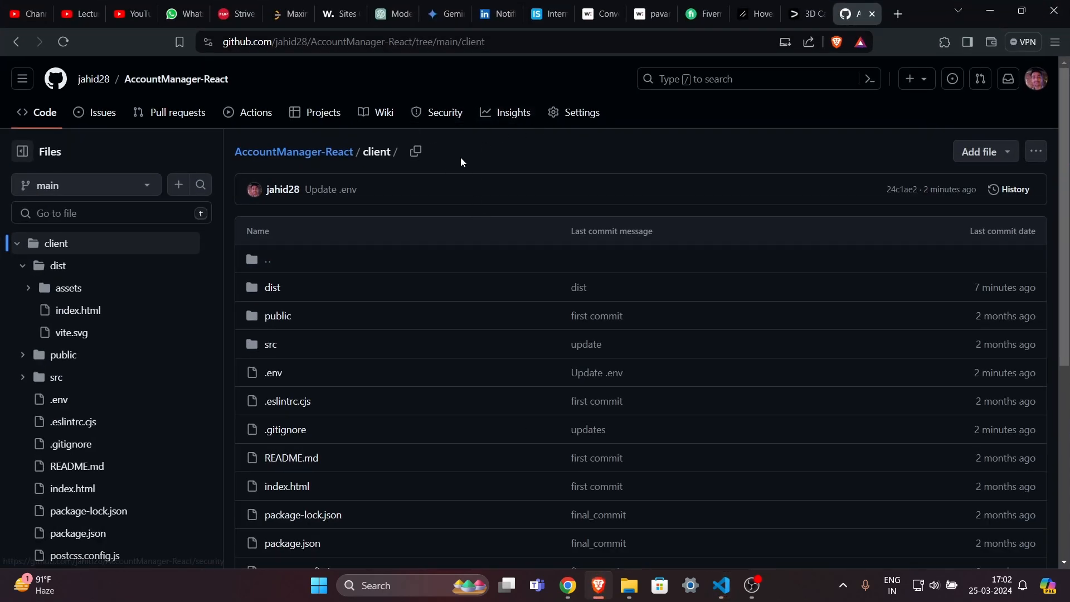
mouse_move(461, 159)
mouse_down()
mouse_move(220, 148)
mouse_move(471, 151)
mouse_up()
click(225, 148)
click(470, 151)
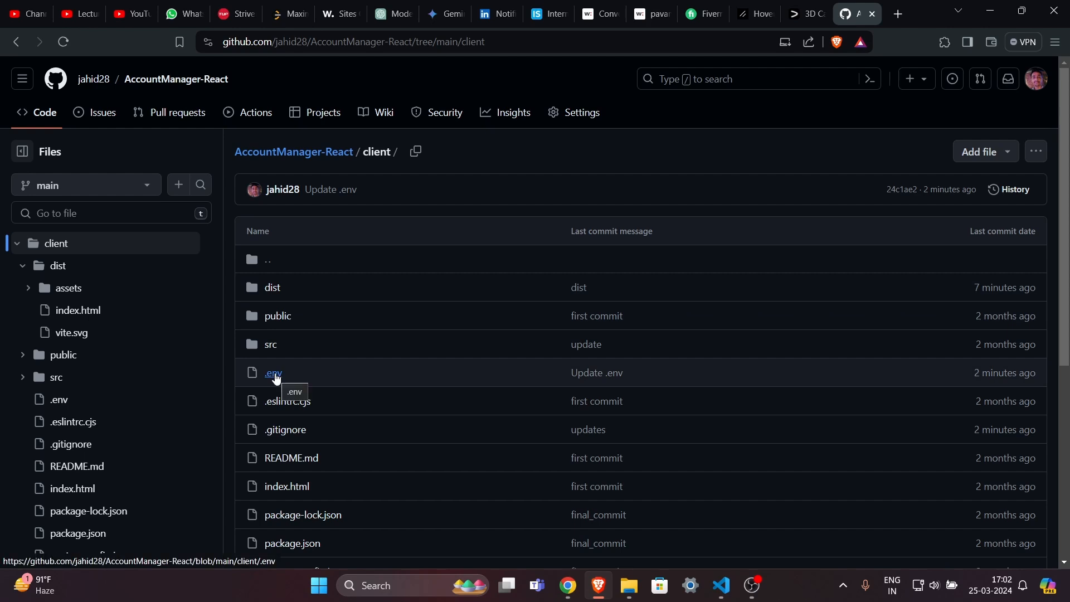
click(275, 378)
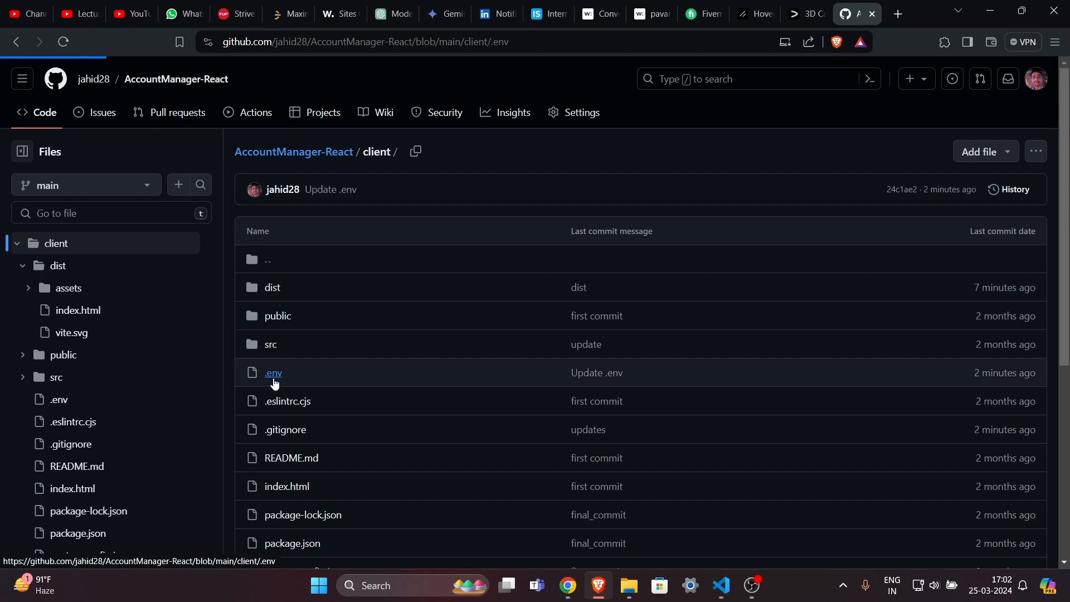
click(466, 274)
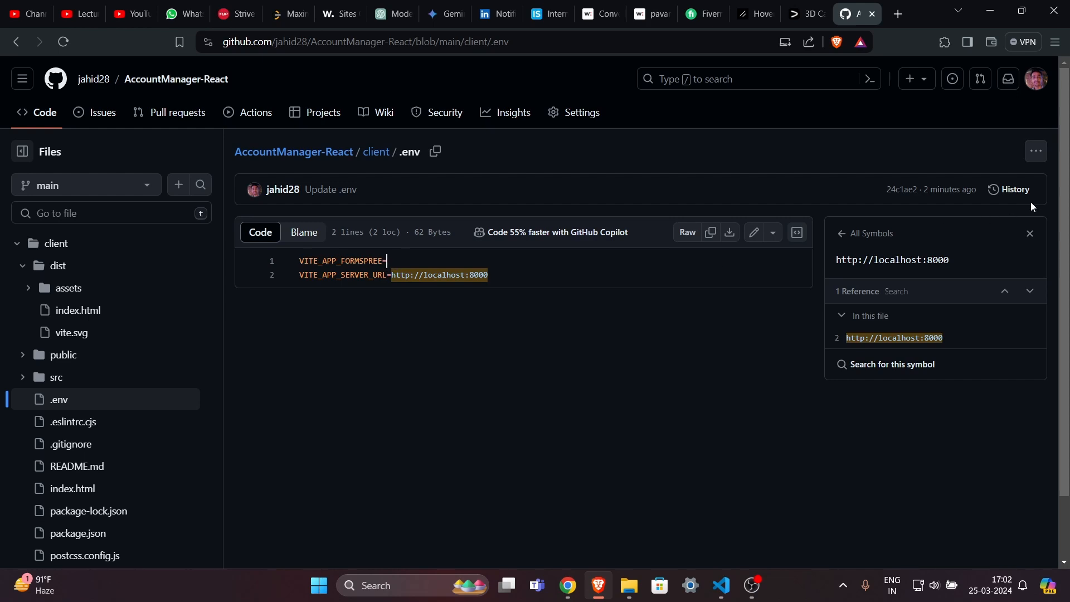
click(1031, 234)
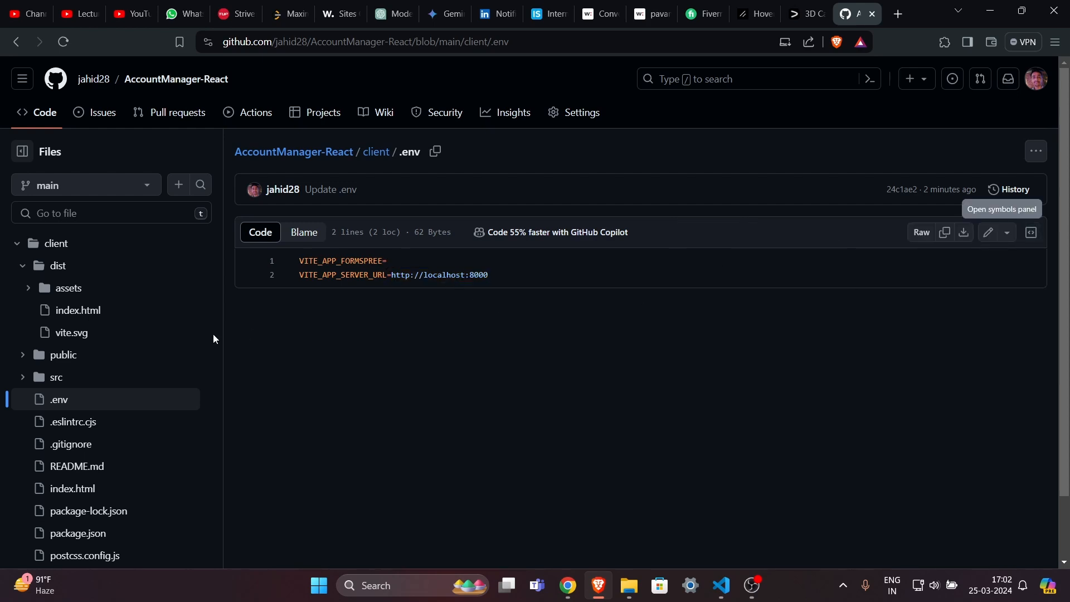
click(563, 43)
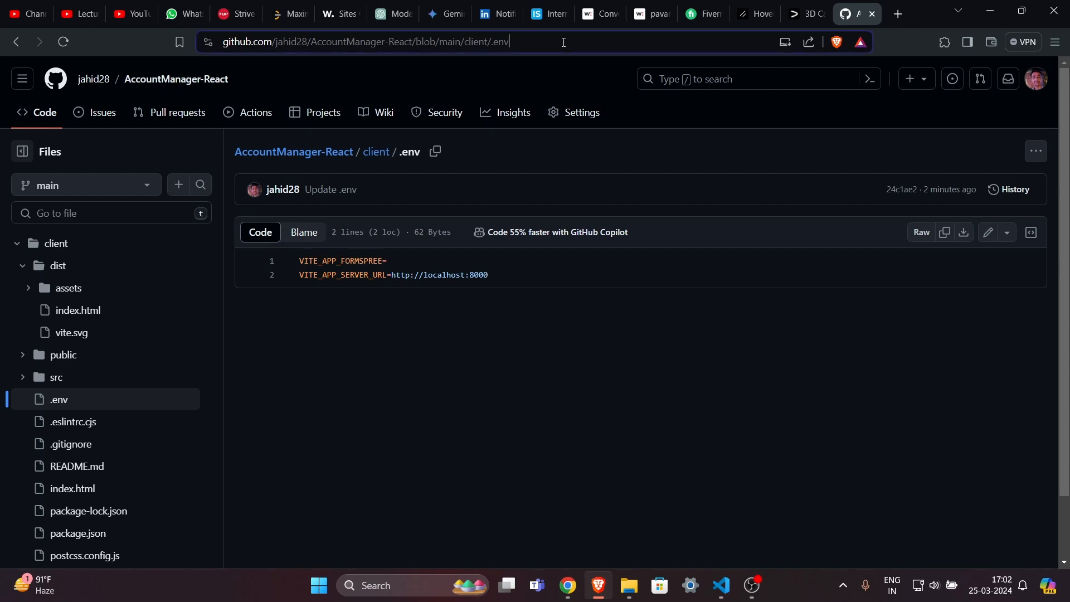
click(482, 326)
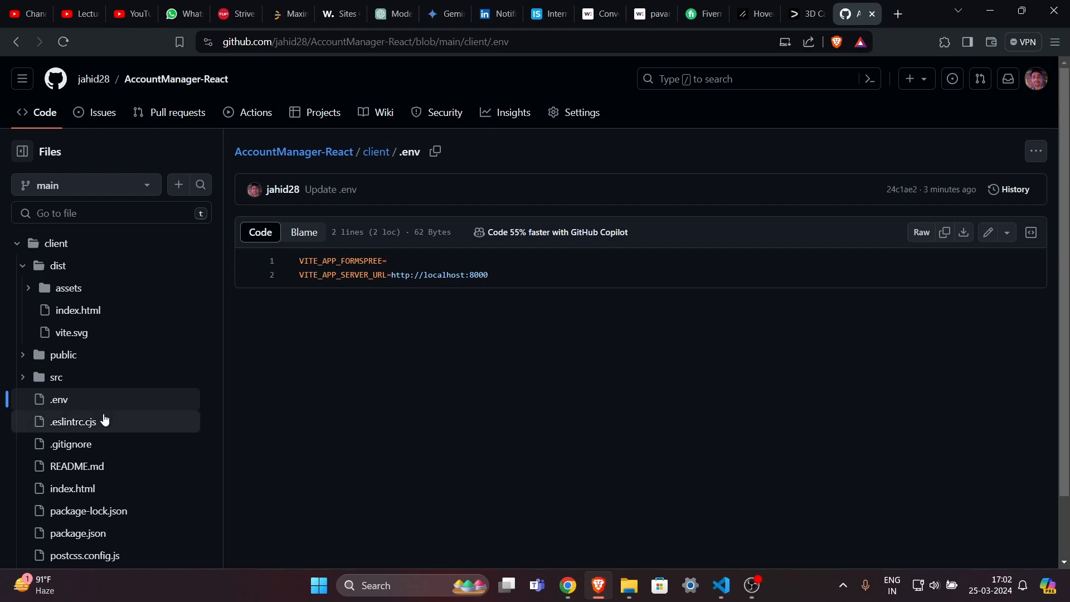
Open the server .env file to check MY_PORT=8000 and the empty MY_DATABASE_URL.
scroll(105, 420, down, 1)
click(16, 550)
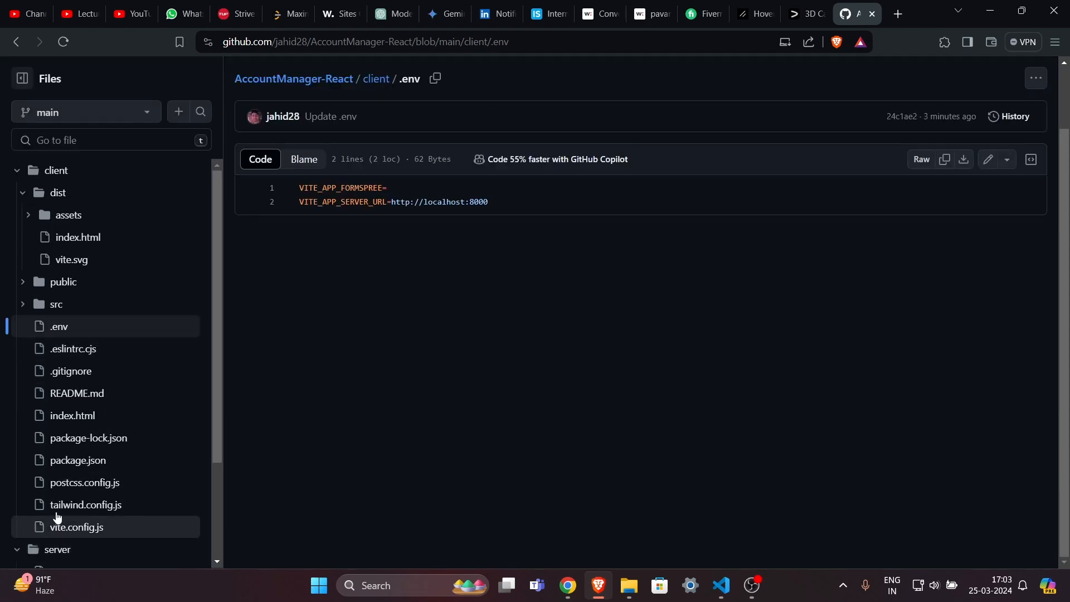
scroll(74, 506, down, 3)
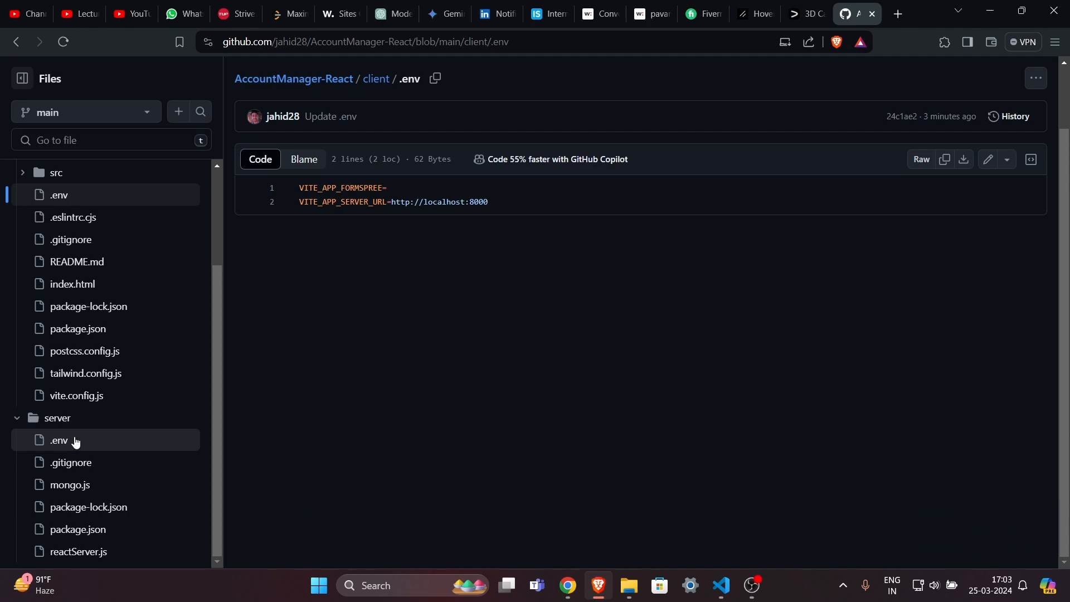
click(75, 441)
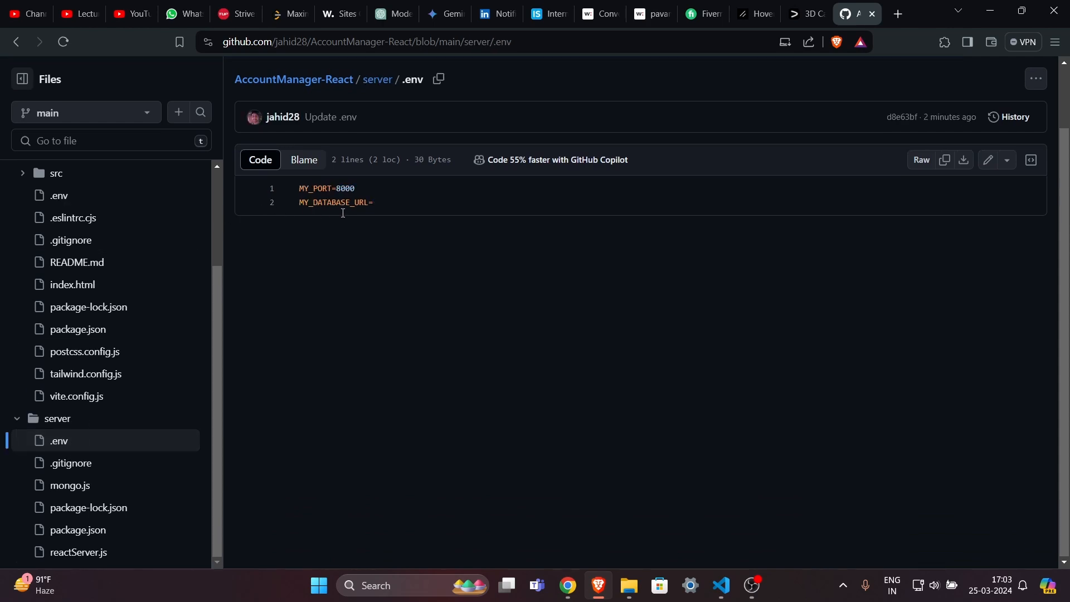
drag(302, 191, 356, 189)
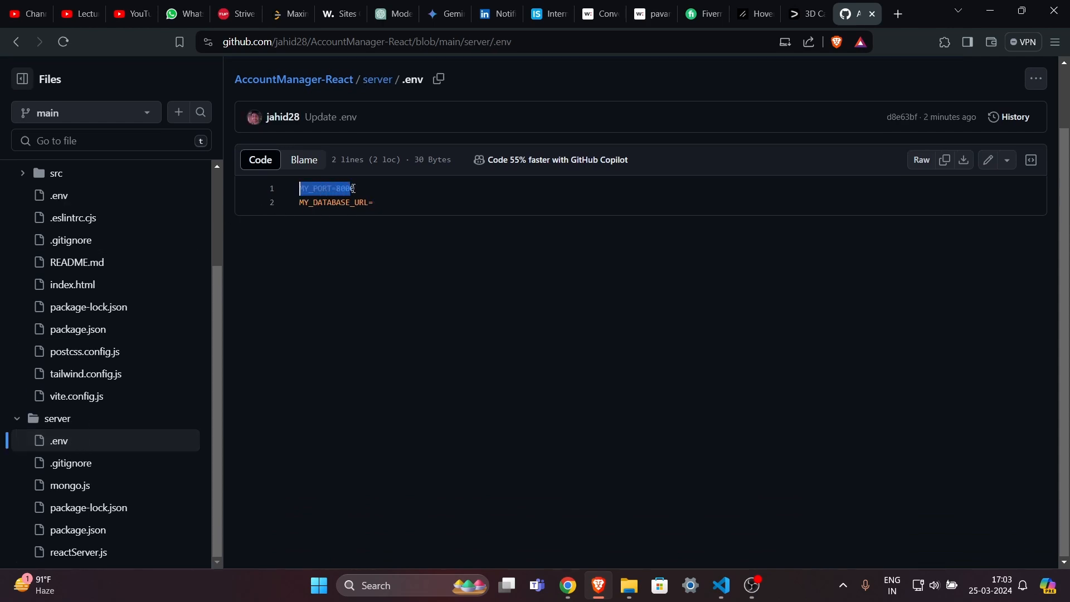
click(354, 189)
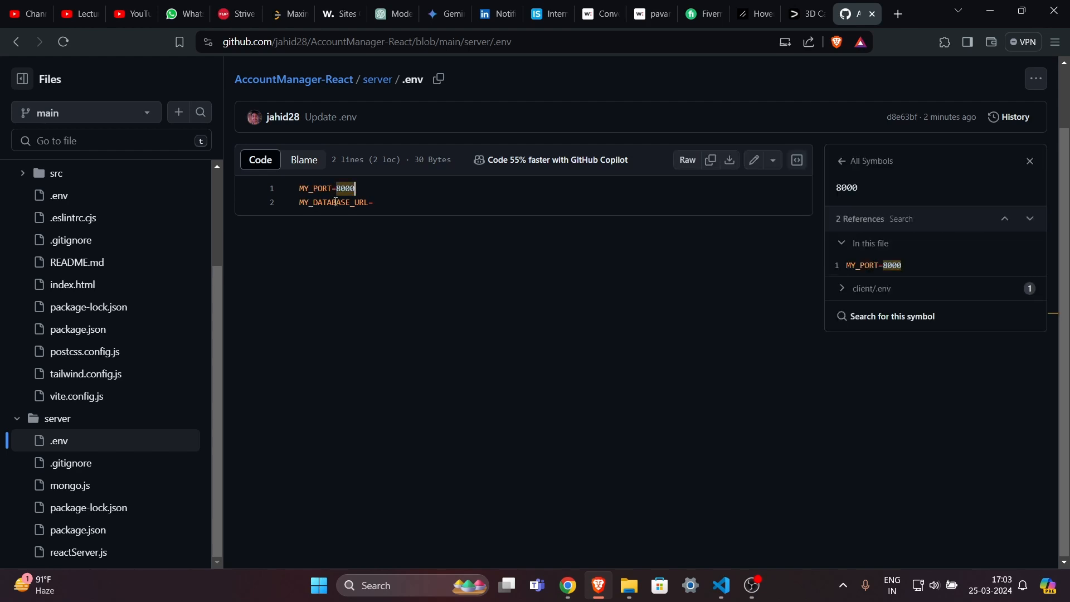
click(390, 201)
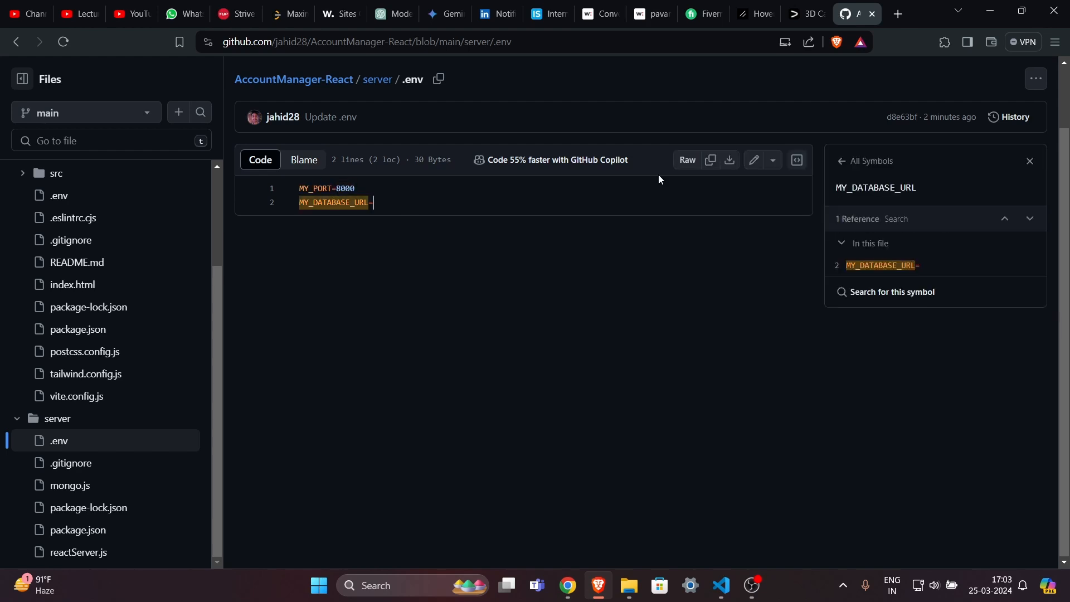
click(1029, 162)
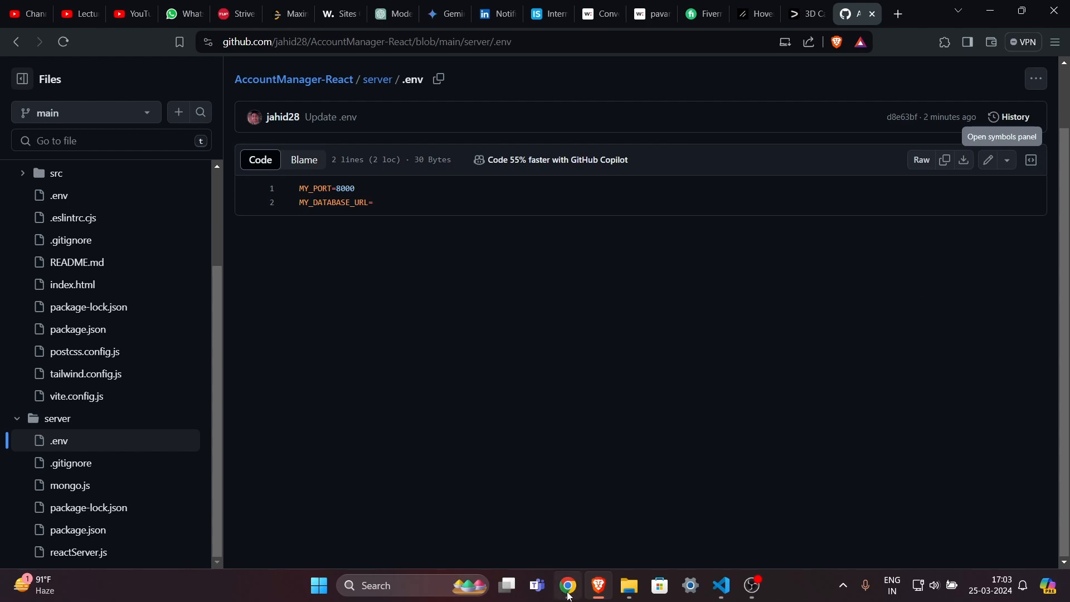
click(568, 586)
click(106, 14)
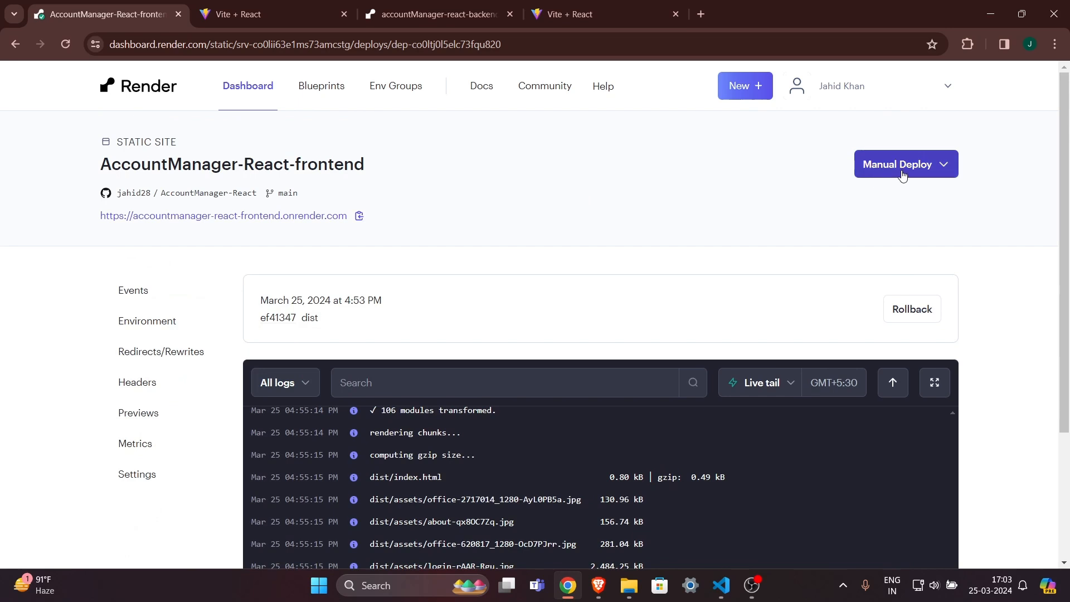
Open the accountmanager-react-frontend.onrender.com site in a new tab without running a manual deploy.
click(903, 175)
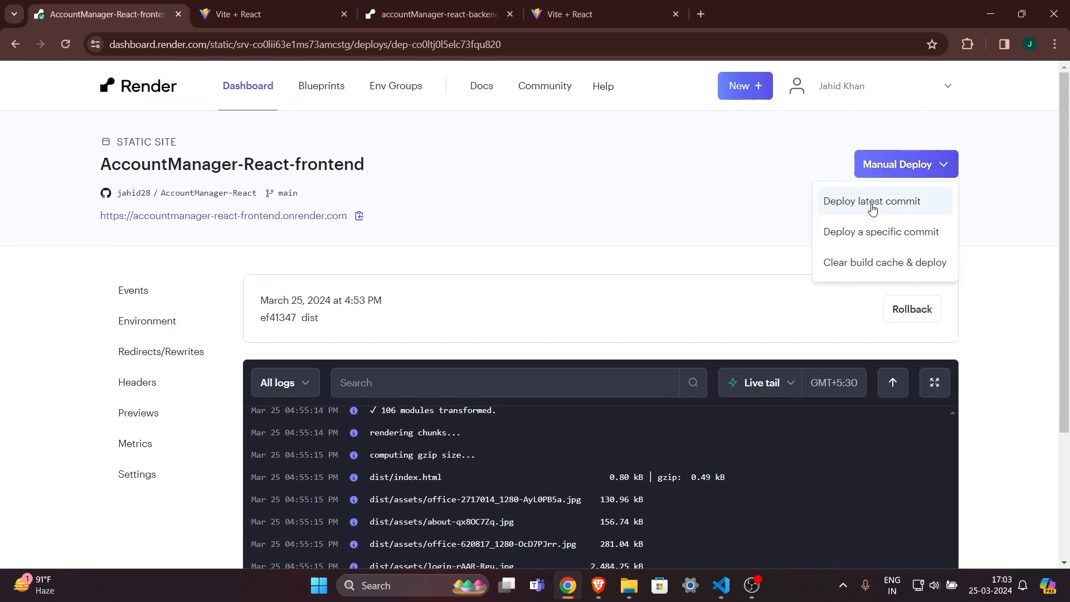
click(909, 173)
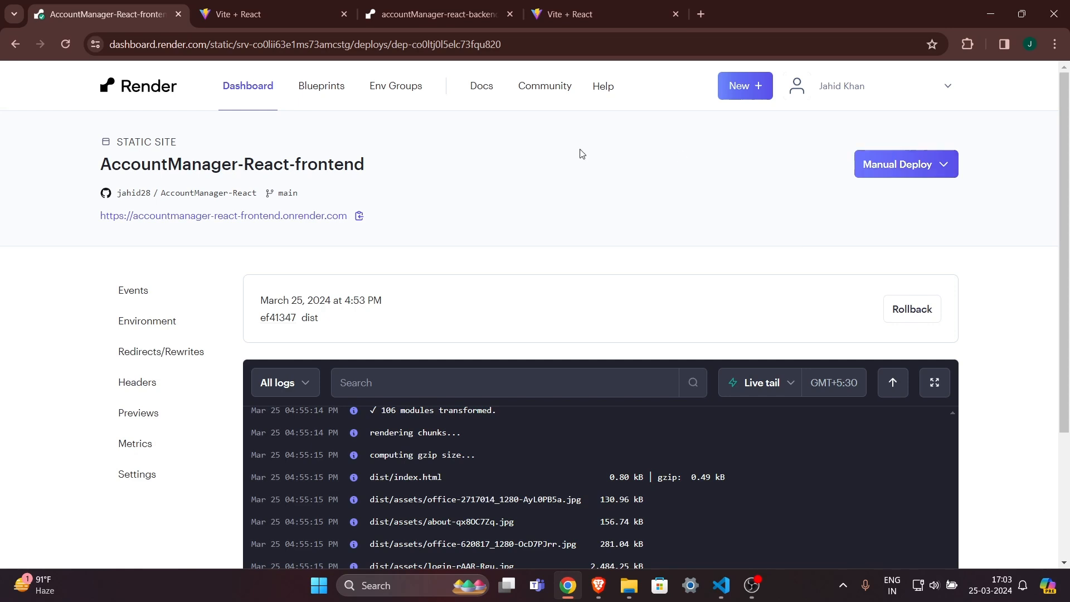
click(255, 215)
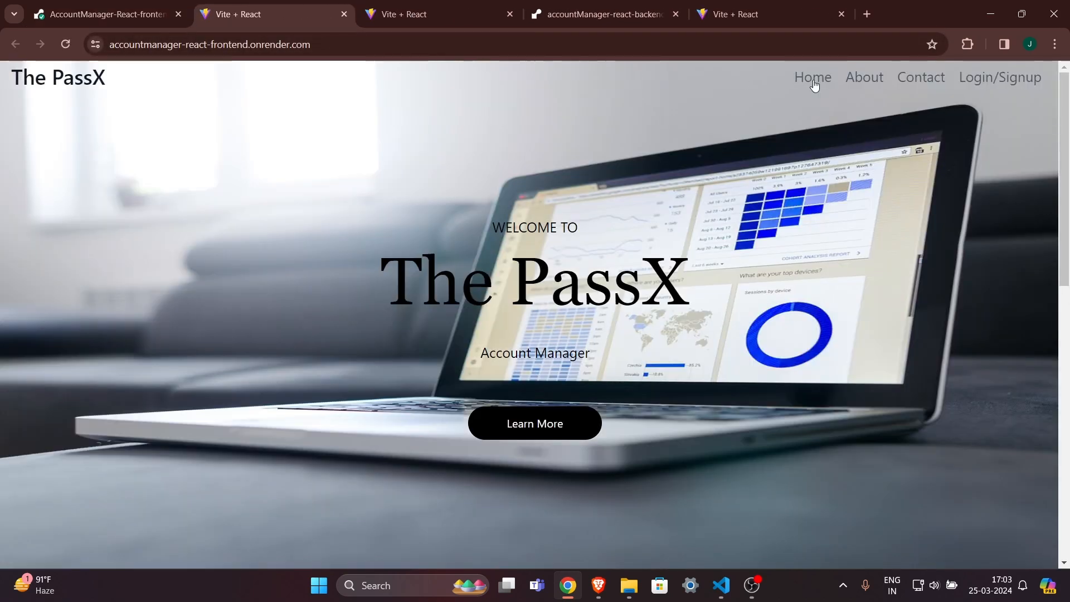
Submit the Signup form as user2 with a saved e-mail and a password.
click(969, 78)
click(776, 372)
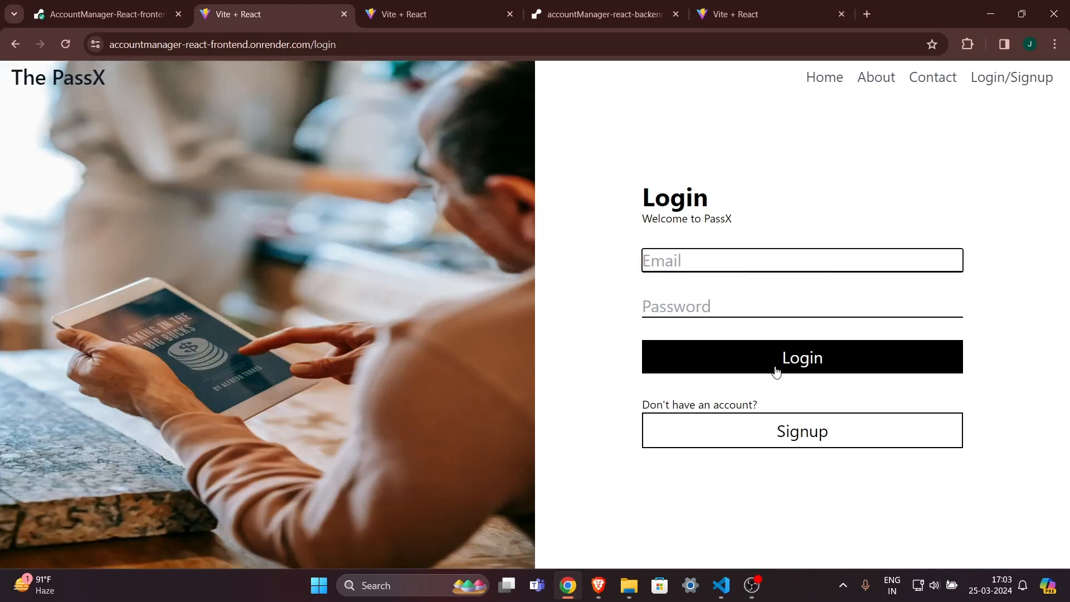
click(790, 436)
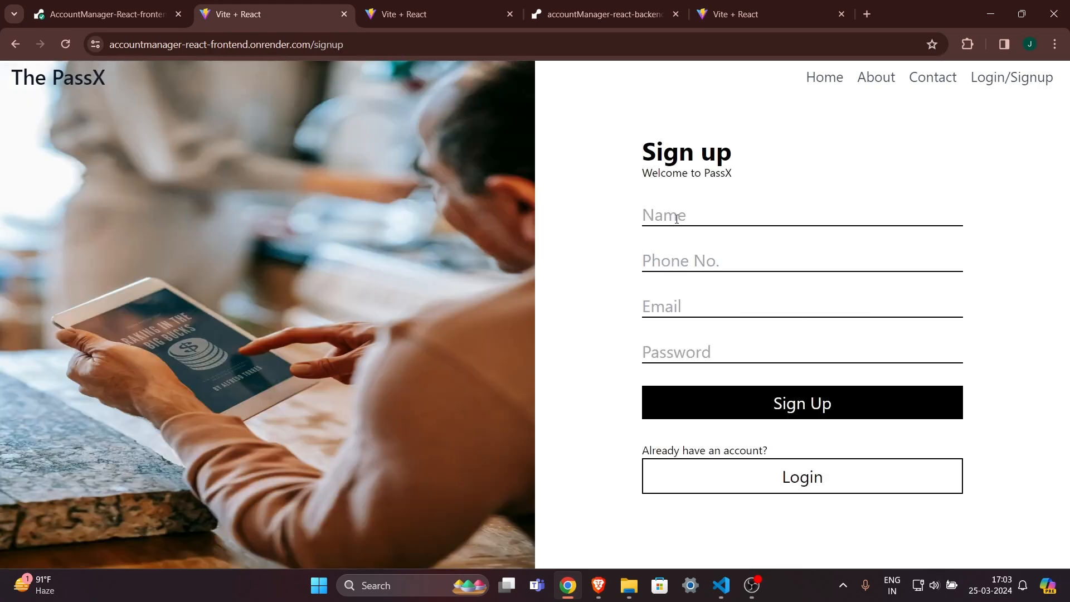
click(646, 214)
text(user2)
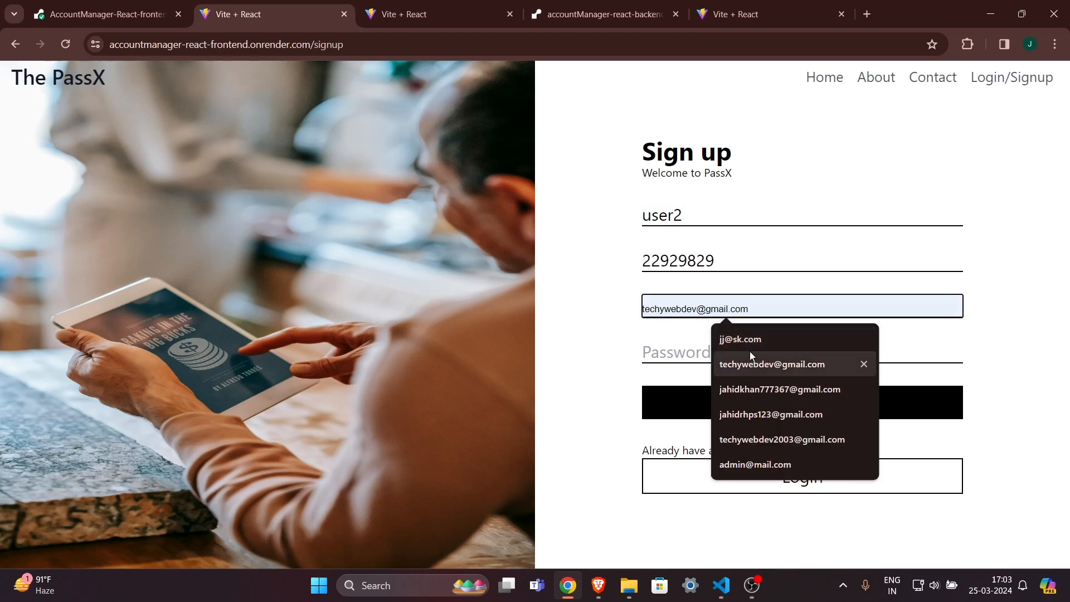
click(749, 354)
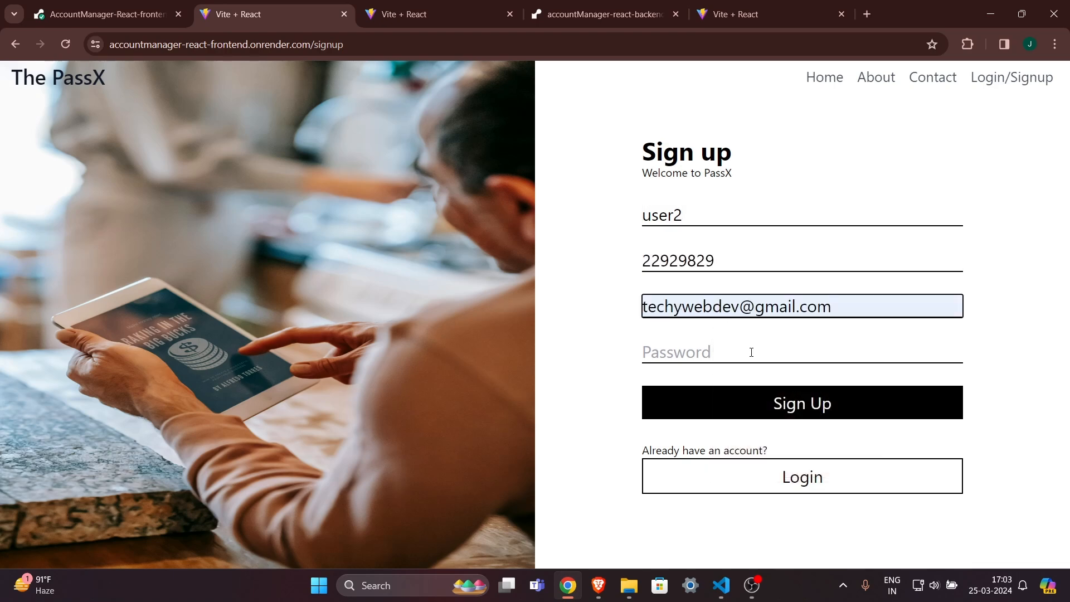
click(775, 354)
text(1234)
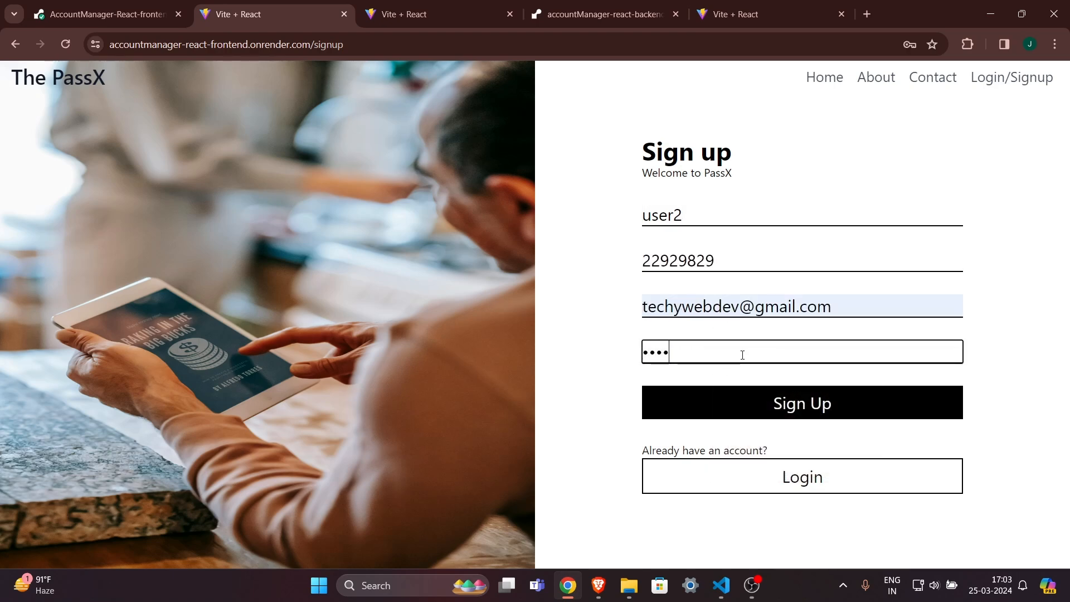
click(795, 407)
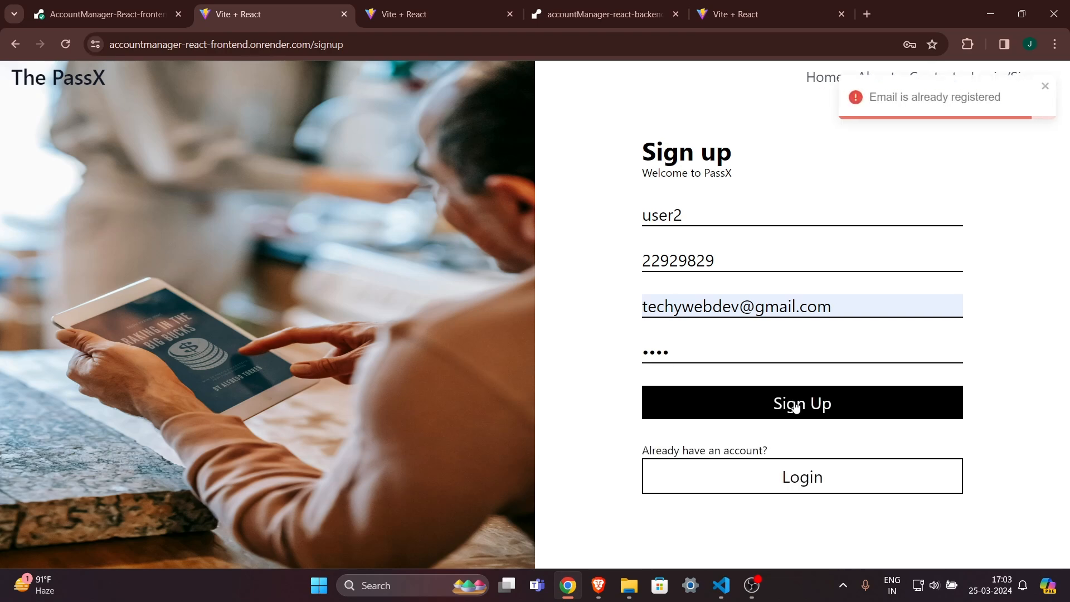
Dismiss the 'Email is already registered' warning, make the e-mail unique, and resubmit.
click(1045, 89)
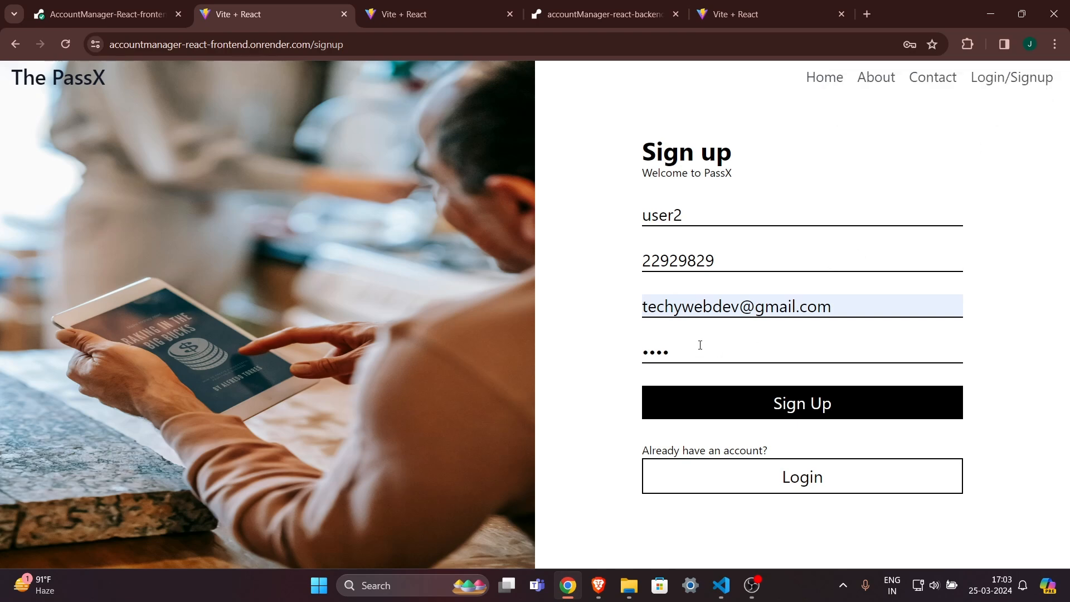
click(733, 306)
text(8)
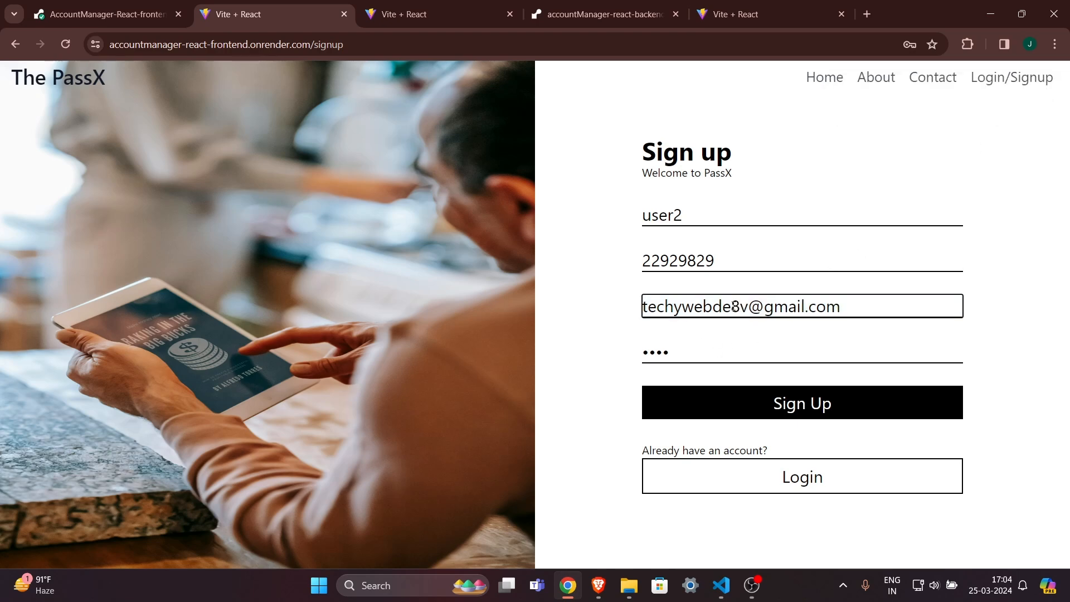
click(787, 409)
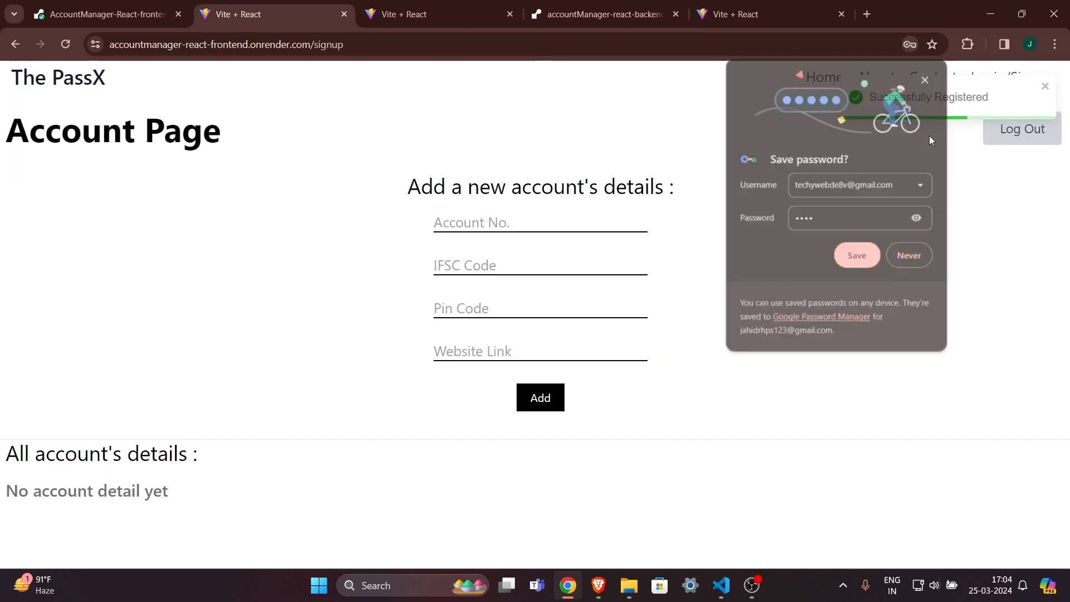
Dismiss the save-password prompt, review the new Account Page heading, and return Home.
click(925, 80)
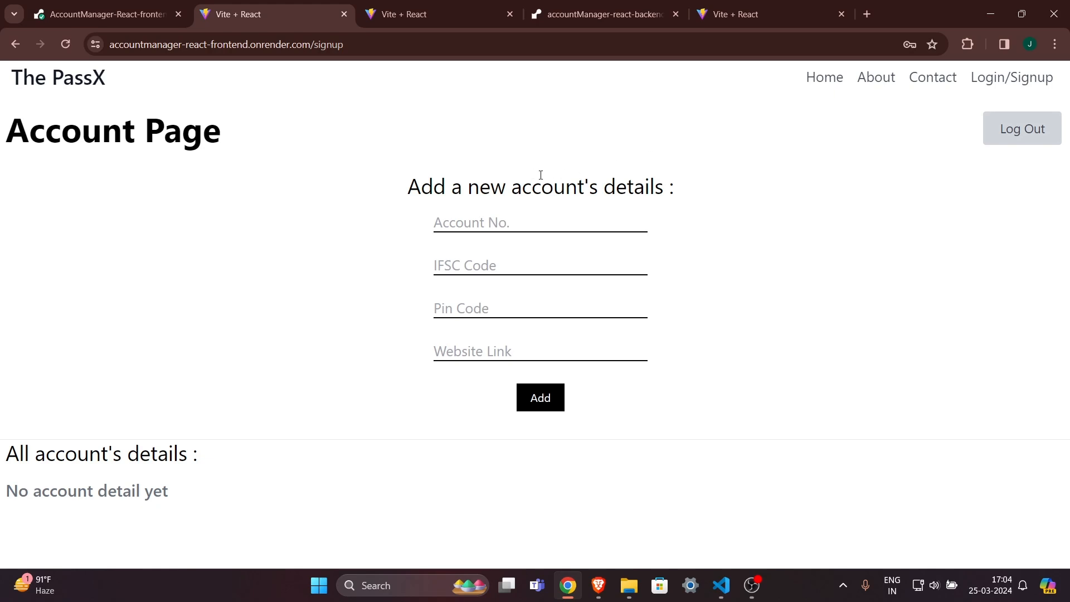
drag(541, 174, 389, 189)
triple_click(652, 185)
click(459, 190)
drag(522, 191, 653, 187)
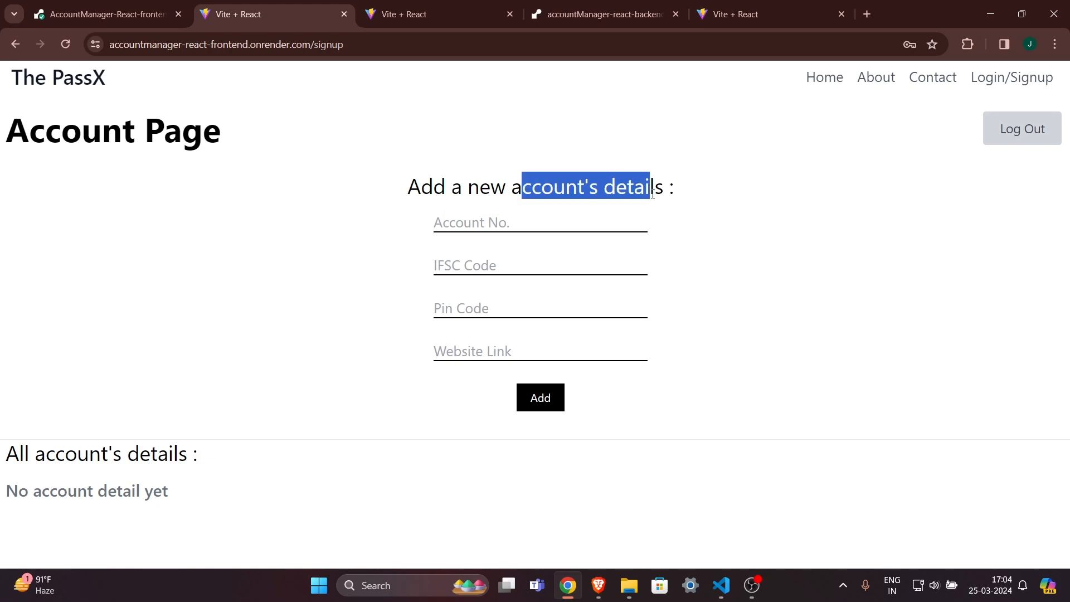
click(653, 187)
click(836, 78)
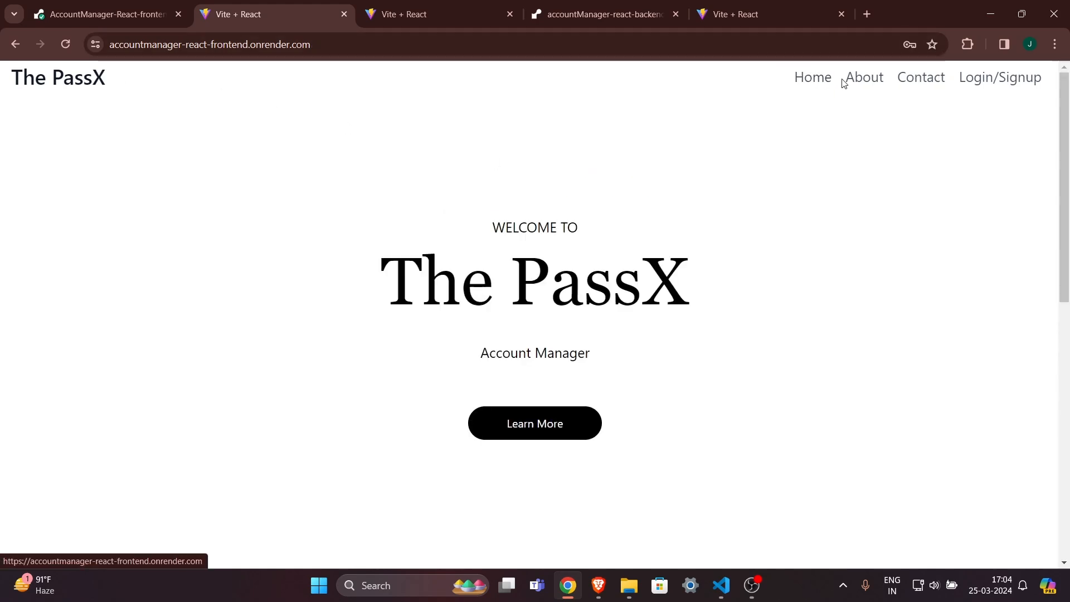